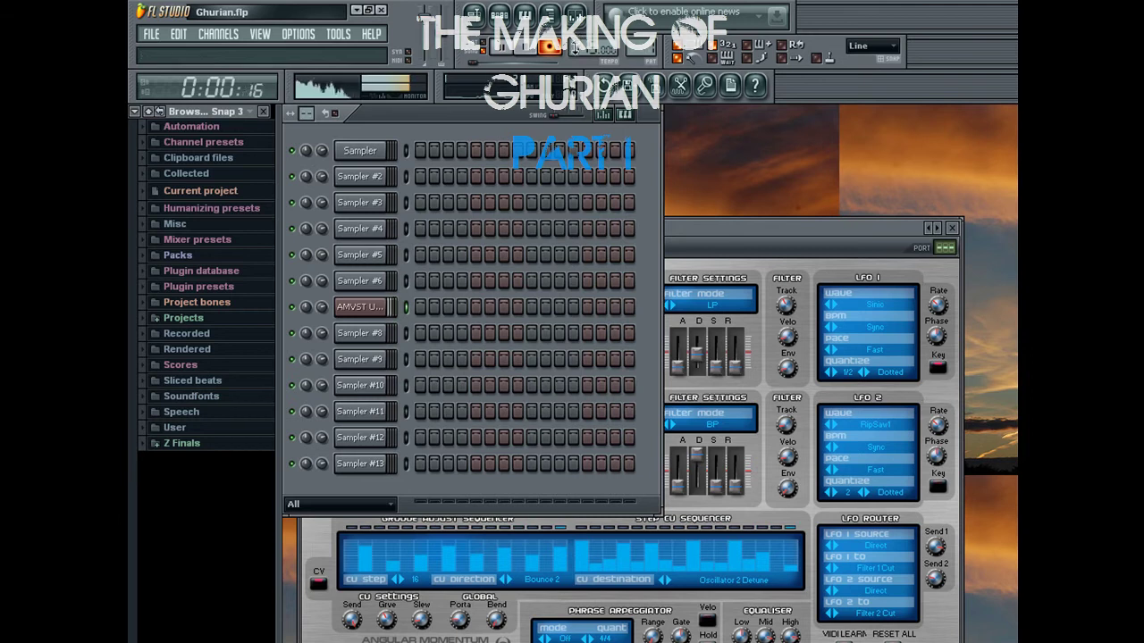
# Stop recording the melody and open the piano roll of the AMVST Unifyer channel
pyautogui.press('space')
pyautogui.click(549, 45)
pyautogui.click(448, 310)
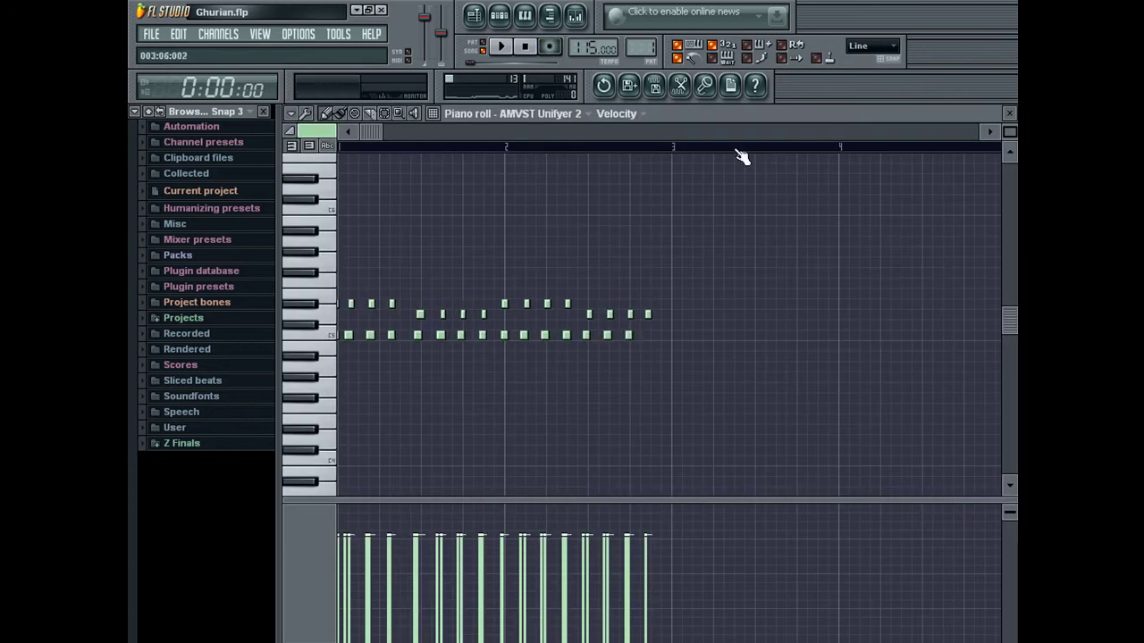
# Turn off snapping and shift all recorded notes later by about one and a half steps
pyautogui.click(879, 54)
pyautogui.click(873, 104)
pyautogui.moveTo(1010, 132); pyautogui.dragTo(1010, 122)
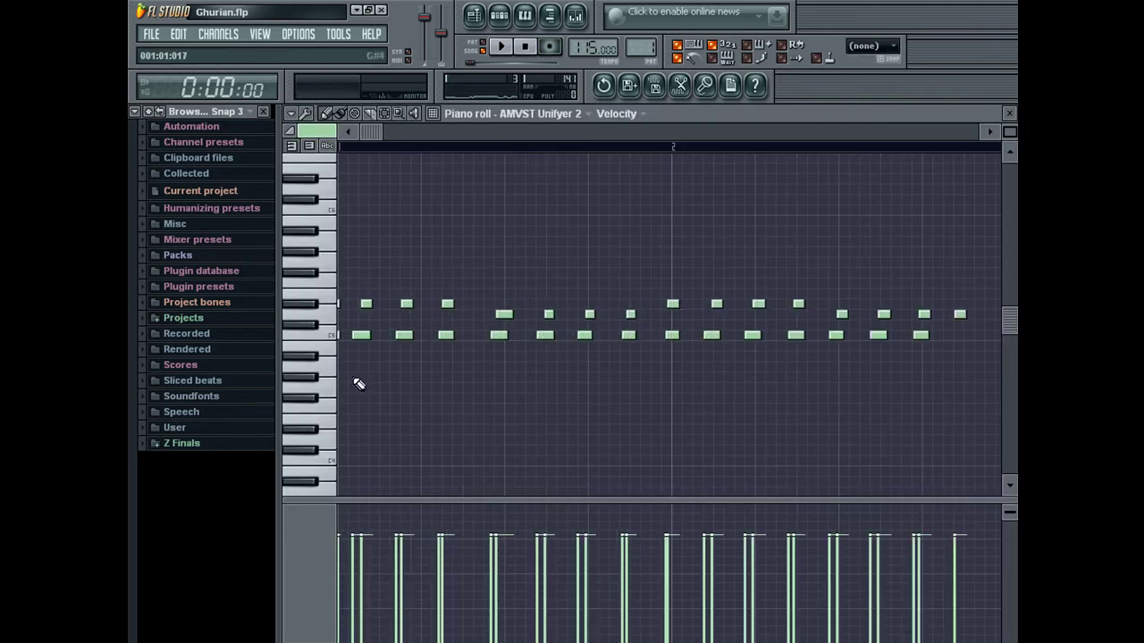
pyautogui.hotkey('ctrl', 'a')
pyautogui.moveTo(358, 334); pyautogui.dragTo(393, 340)
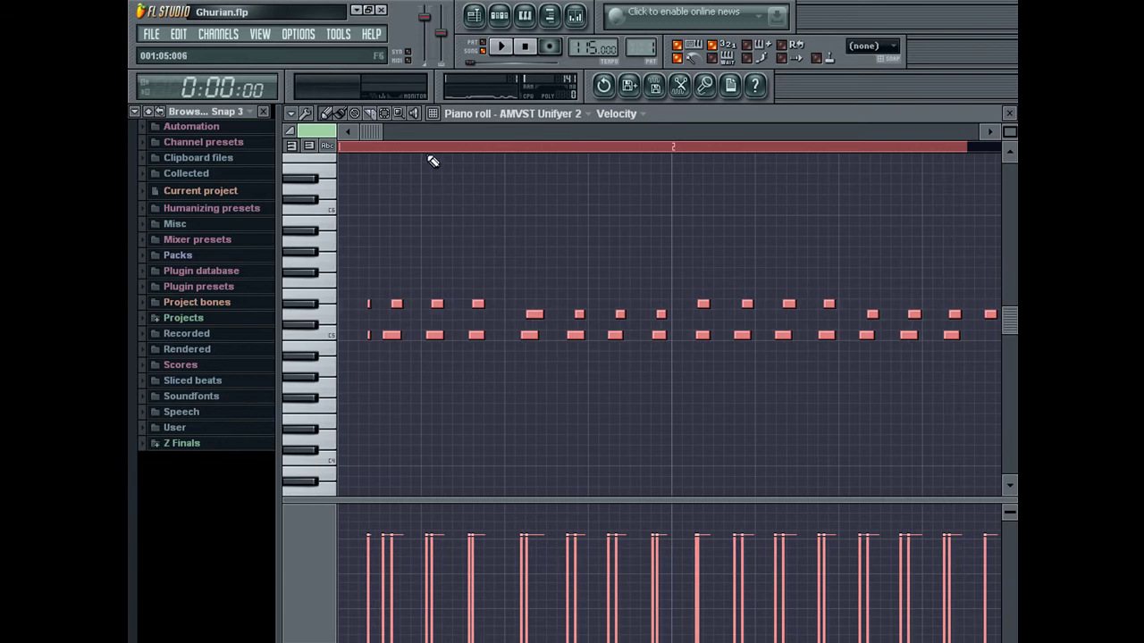
# Move bar 1's beat 2 note pairs and the four pairs of beats 3 and 4 earlier to line up with the grid
pyautogui.moveTo(420, 147); pyautogui.dragTo(483, 146)
pyautogui.moveTo(430, 338); pyautogui.dragTo(427, 338)
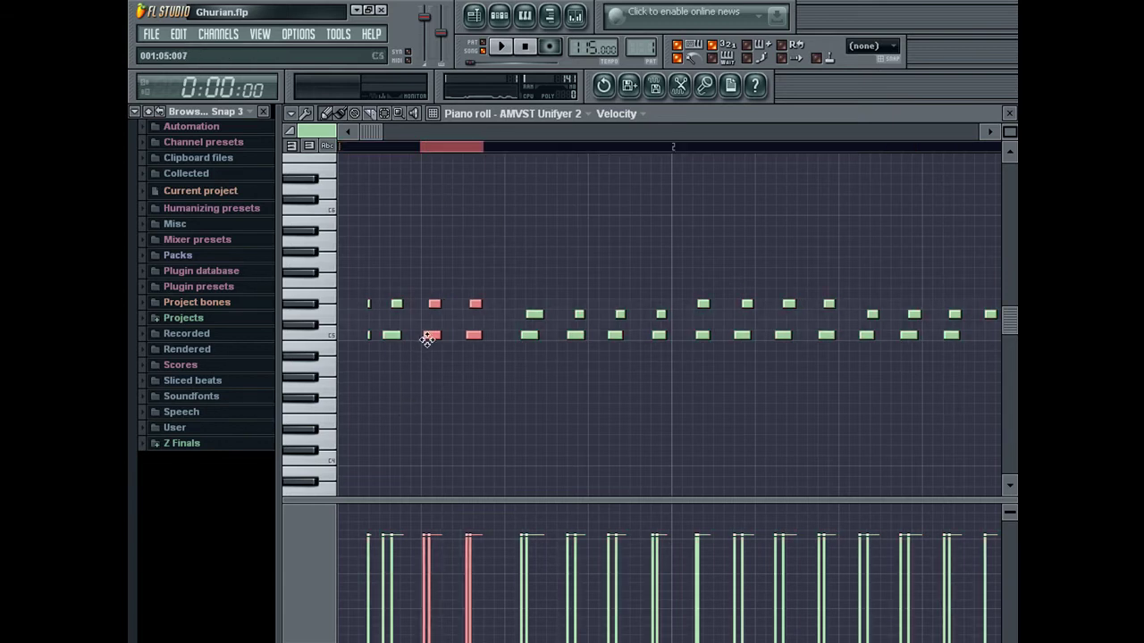
pyautogui.moveTo(512, 147); pyautogui.dragTo(661, 148)
pyautogui.moveTo(529, 340); pyautogui.dragTo(513, 339)
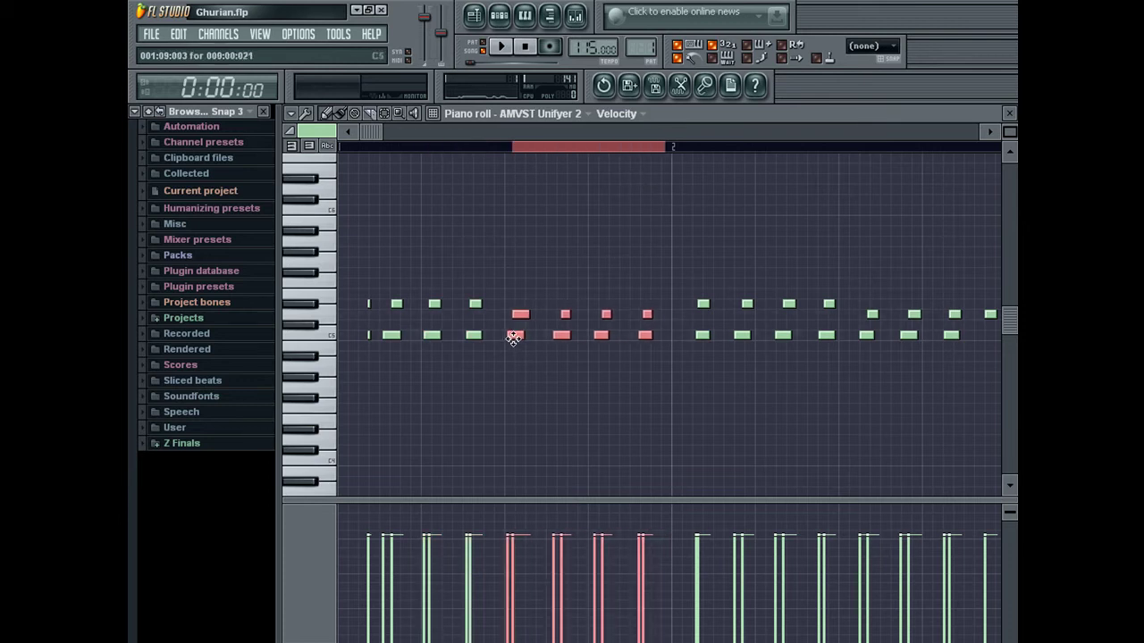
# Play the bar back and nudge the note pair at the start of beat 4 slightly earlier
pyautogui.hotkey('ctrl', 'd')
pyautogui.moveTo(588, 147); pyautogui.dragTo(611, 150)
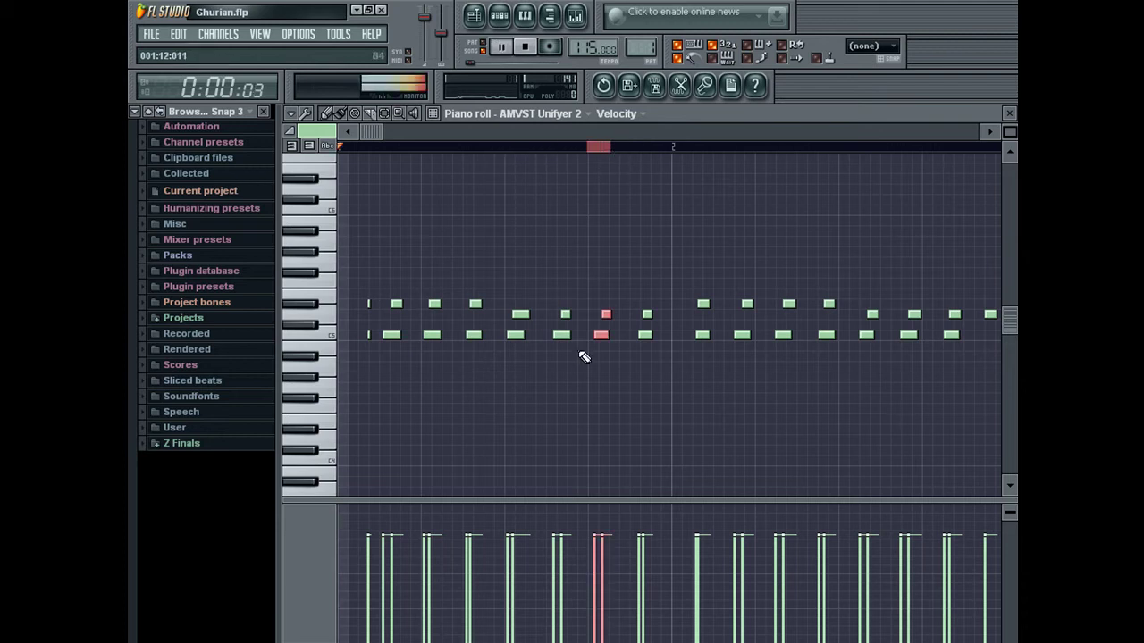
pyautogui.press('space')
pyautogui.moveTo(600, 334); pyautogui.dragTo(598, 333)
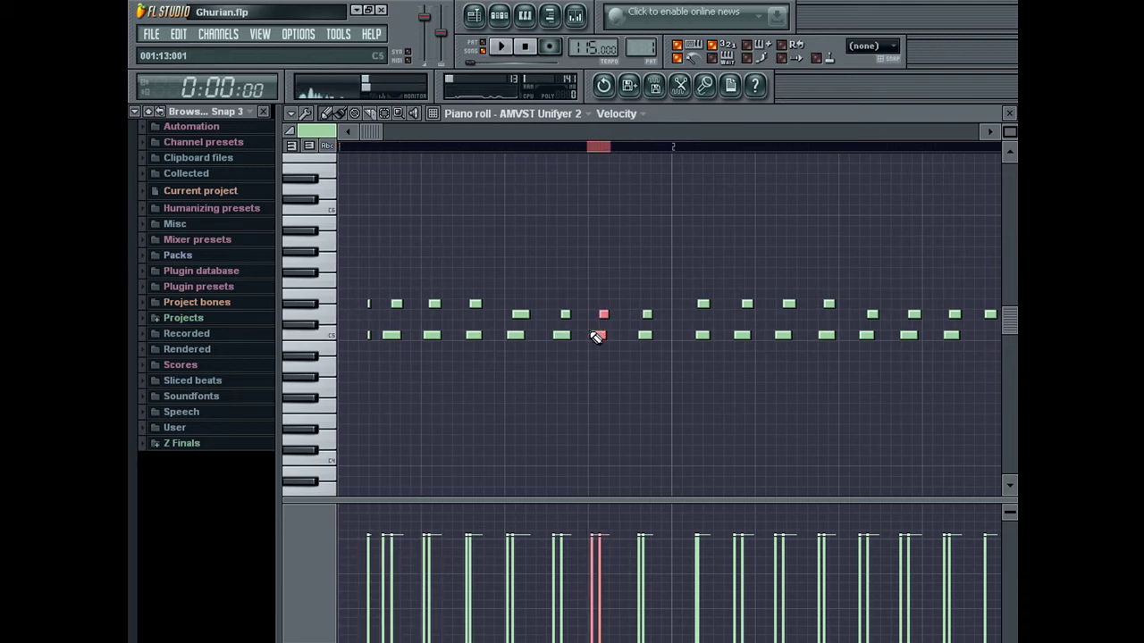
# Delete the two stray short notes and, with snapping set to Line, copy the first full note pair to the start of bar 1
pyautogui.moveTo(376, 146); pyautogui.dragTo(409, 149)
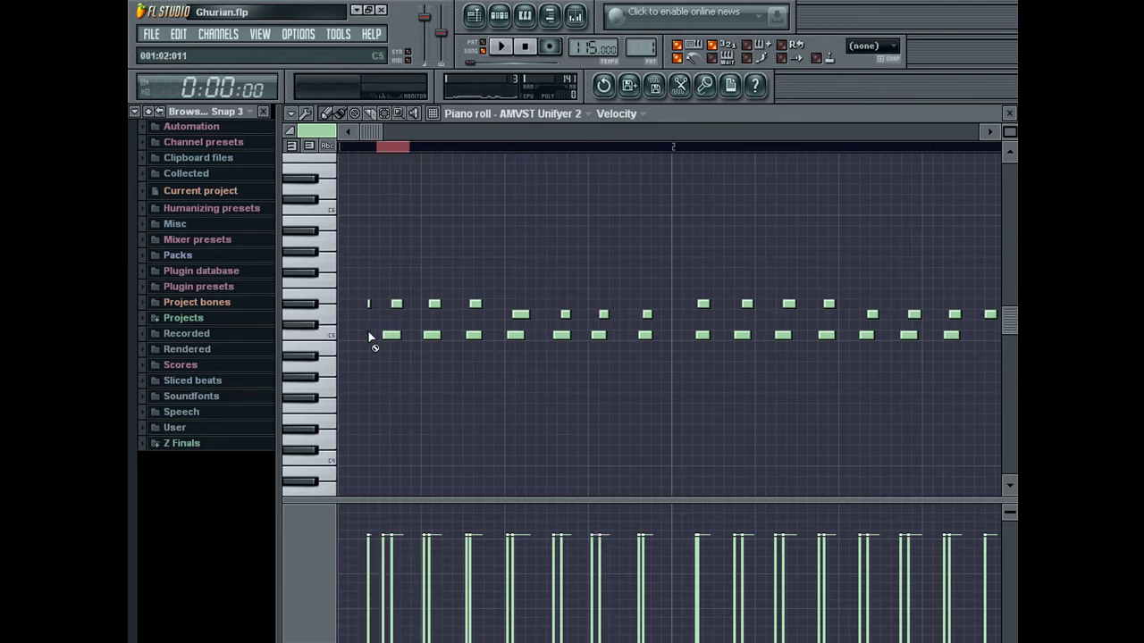
pyautogui.click(871, 46)
pyautogui.click(875, 67)
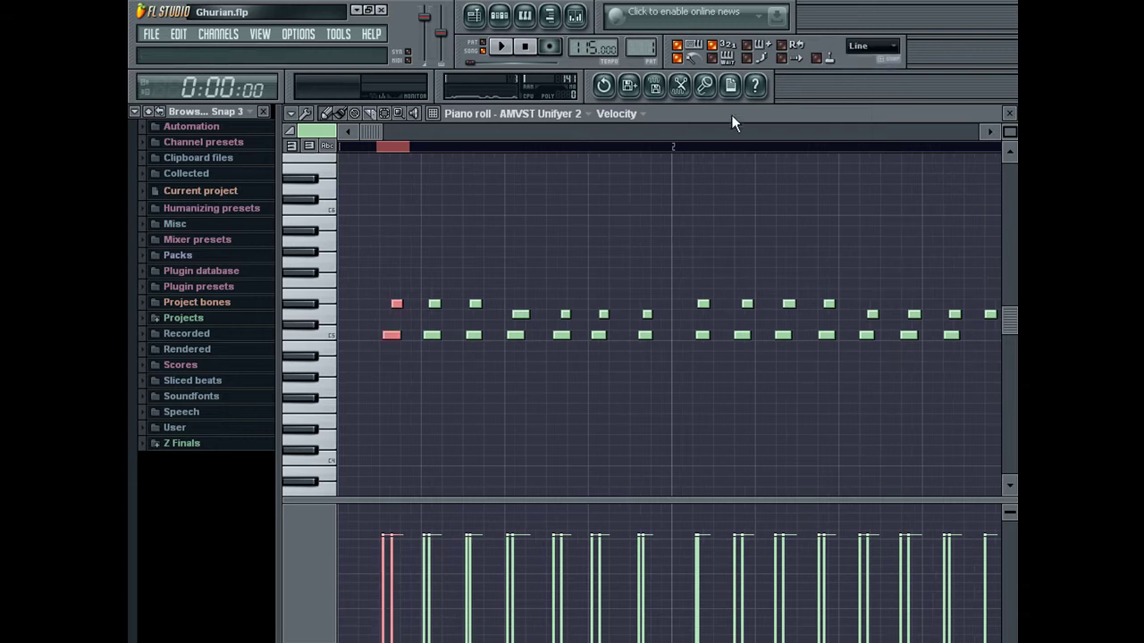
pyautogui.moveTo(396, 338); pyautogui.dragTo(354, 338)
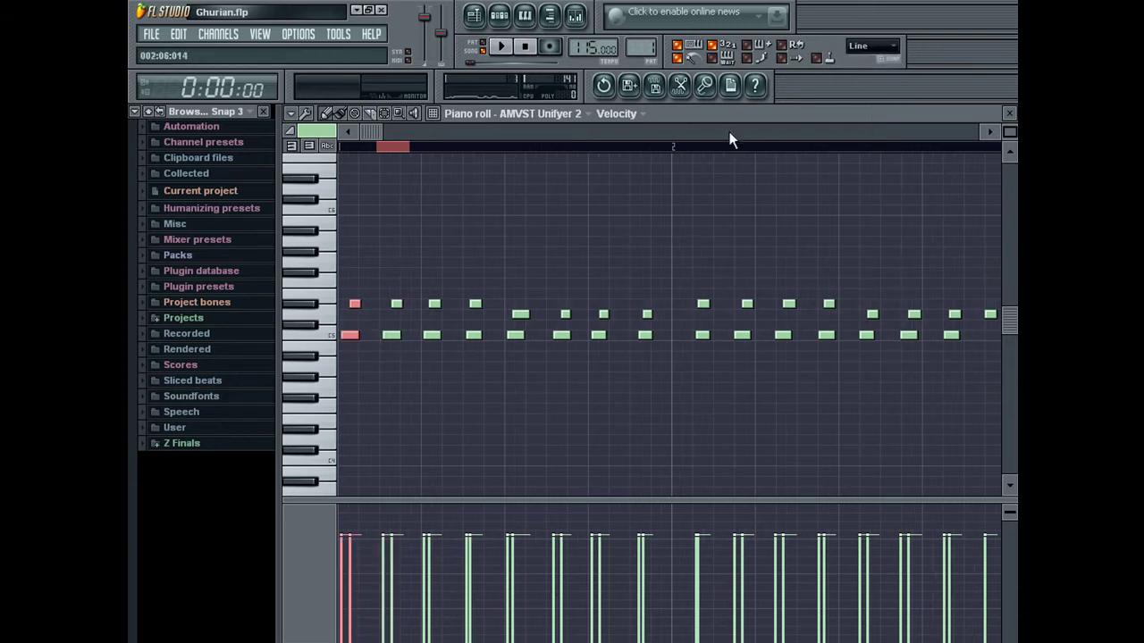
# Delete all notes from bar 2 onward
pyautogui.press('Delete')
pyautogui.moveTo(688, 146); pyautogui.dragTo(1009, 163)
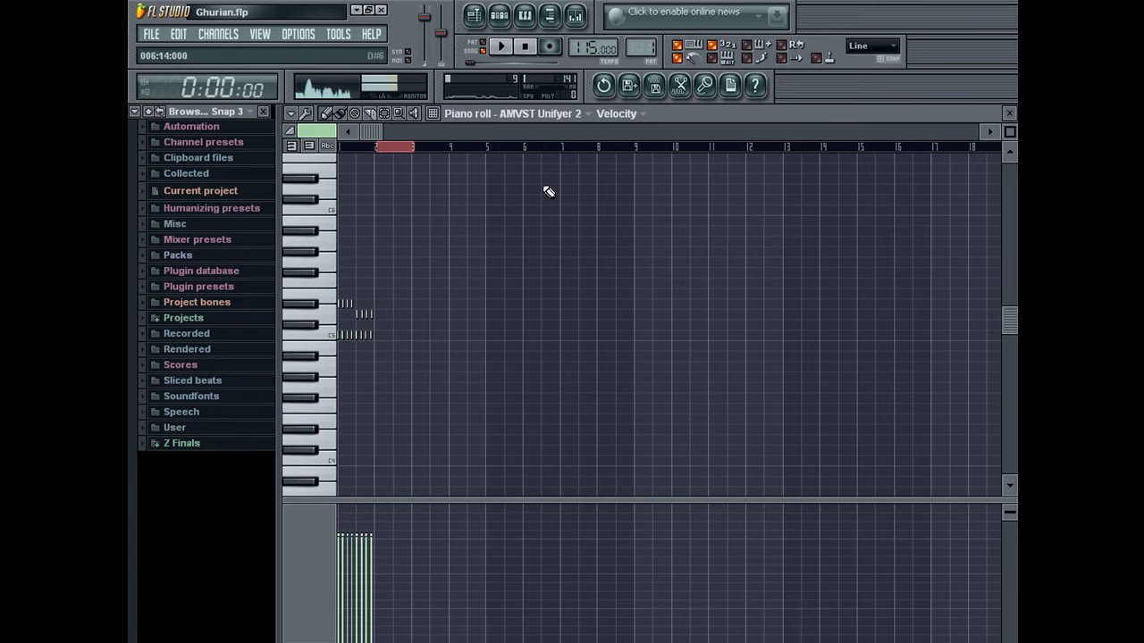
pyautogui.moveTo(341, 147); pyautogui.dragTo(374, 148)
pyautogui.moveTo(1010, 131); pyautogui.dragTo(1010, 102)
pyautogui.click(347, 343)
pyautogui.click(177, 34)
pyautogui.click(223, 51)
pyautogui.click(178, 34)
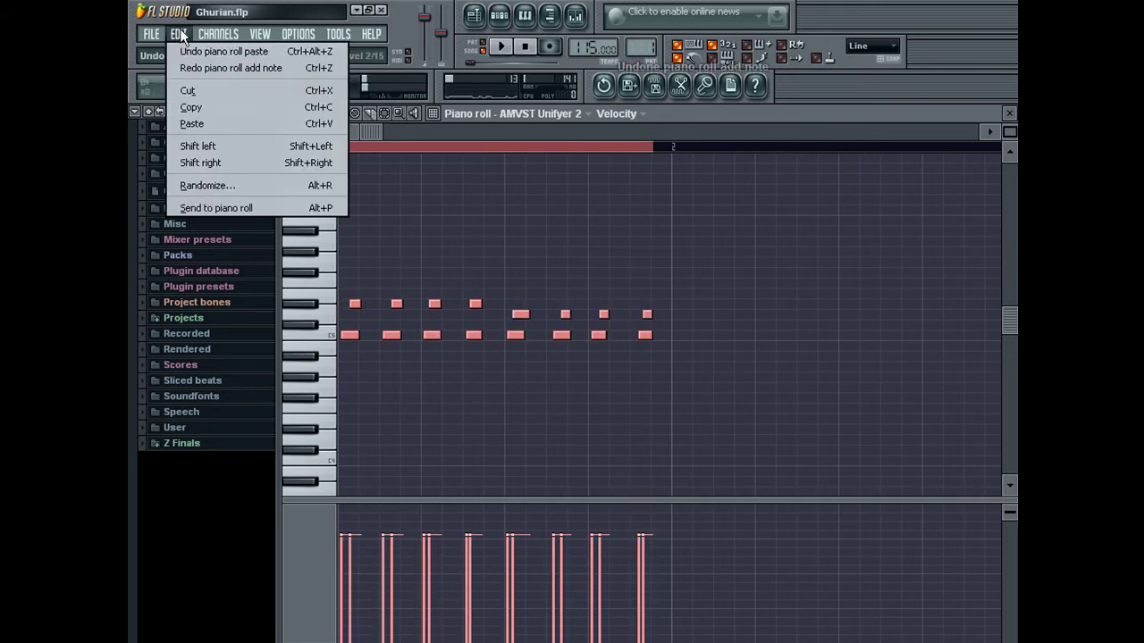
pyautogui.press('Escape')
pyautogui.press('Escape')
pyautogui.click(456, 310)
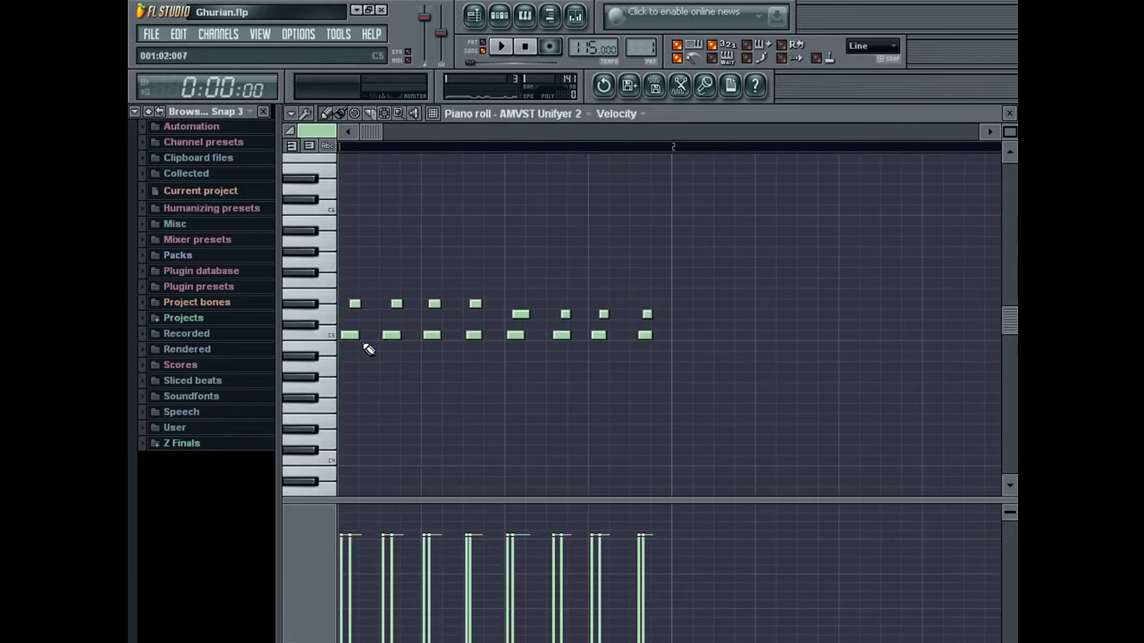
pyautogui.click(360, 338)
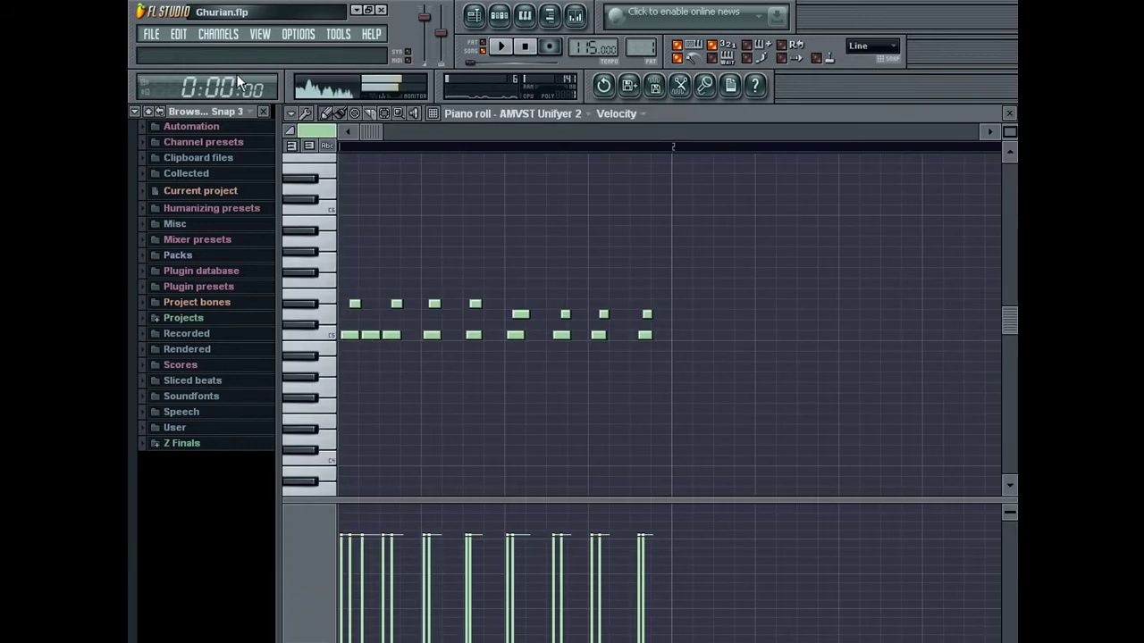
pyautogui.click(178, 36)
pyautogui.click(189, 51)
pyautogui.click(177, 38)
pyautogui.click(183, 51)
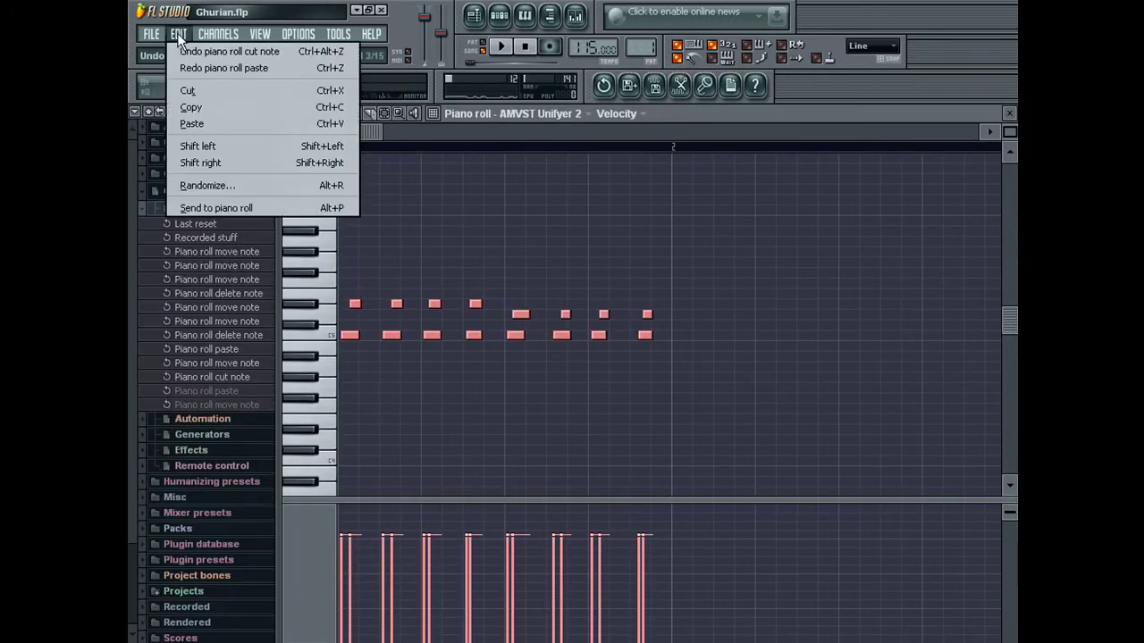
pyautogui.click(177, 33)
pyautogui.click(183, 51)
pyautogui.hotkey('ctrl', 'z')
# Duplicate all of bar 1's notes into bar 2 and play the pattern from the step sequencer
pyautogui.click(349, 335)
pyautogui.hotkey('ctrl', 'a')
pyautogui.hotkey('ctrl', 'c')
pyautogui.hotkey('ctrl', 'v')
pyautogui.moveTo(349, 338); pyautogui.dragTo(672, 339)
pyautogui.rightClick(615, 257)
pyautogui.press('Escape')
pyautogui.press('space')
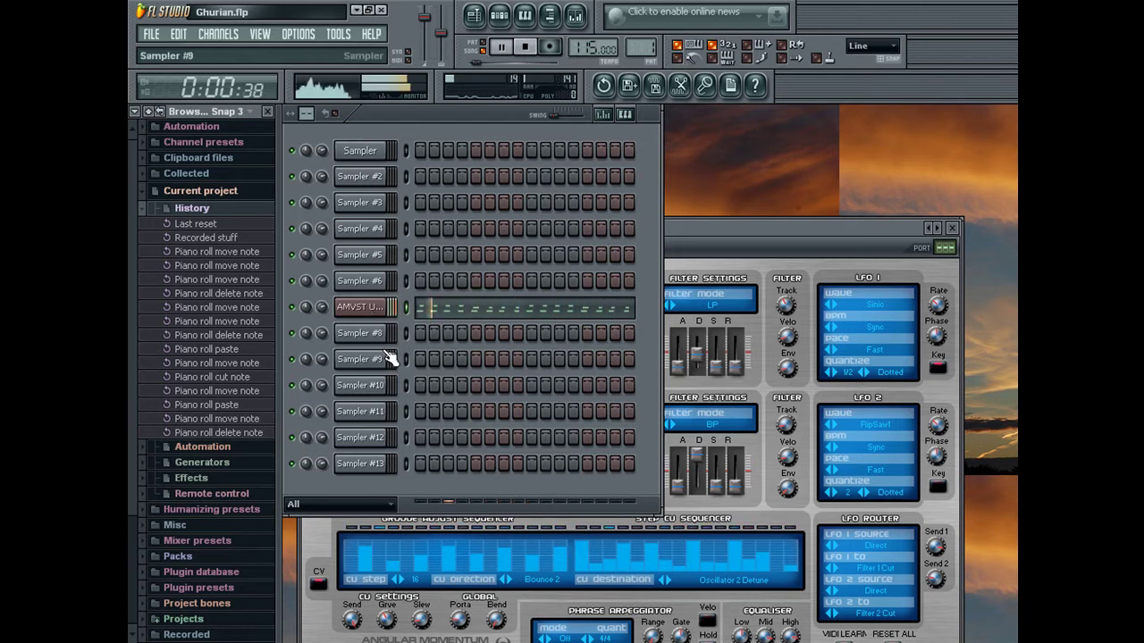
# Reopen the piano roll and paste a copy of the two-bar phrase into bars 3 and 4
pyautogui.press('F7')
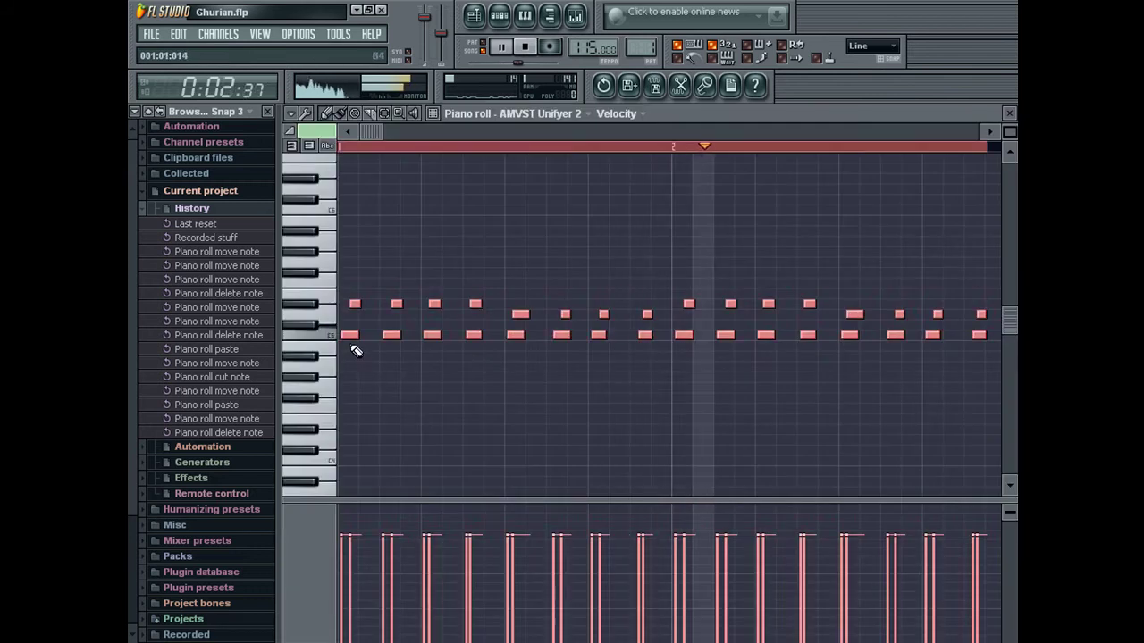
pyautogui.moveTo(348, 335)
pyautogui.mouseDown()
pyautogui.moveTo(347, 256)
pyautogui.moveTo(342, 335)
pyautogui.mouseUp()
pyautogui.moveTo(373, 133); pyautogui.dragTo(752, 156)
pyautogui.hotkey('ctrl', 'v')
# Paste the two-bar phrase into bars 5 and 6 and transpose it up six semitones
pyautogui.moveTo(593, 133); pyautogui.dragTo(853, 134)
pyautogui.hotkey('ctrl', 'v')
pyautogui.moveTo(370, 333); pyautogui.dragTo(369, 273)
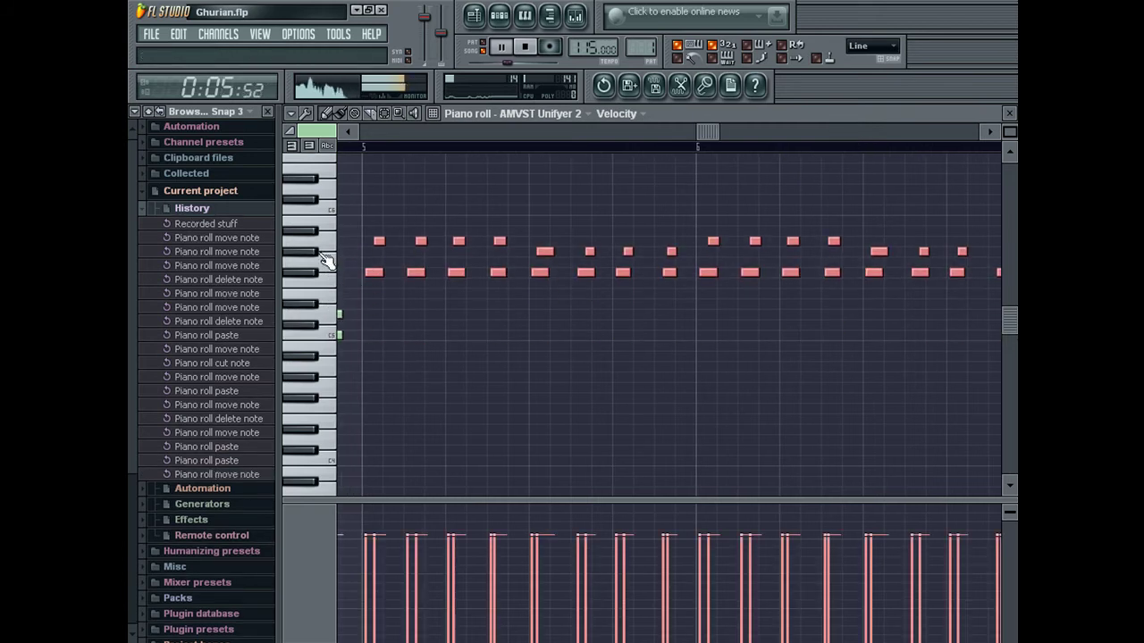
pyautogui.click(475, 16)
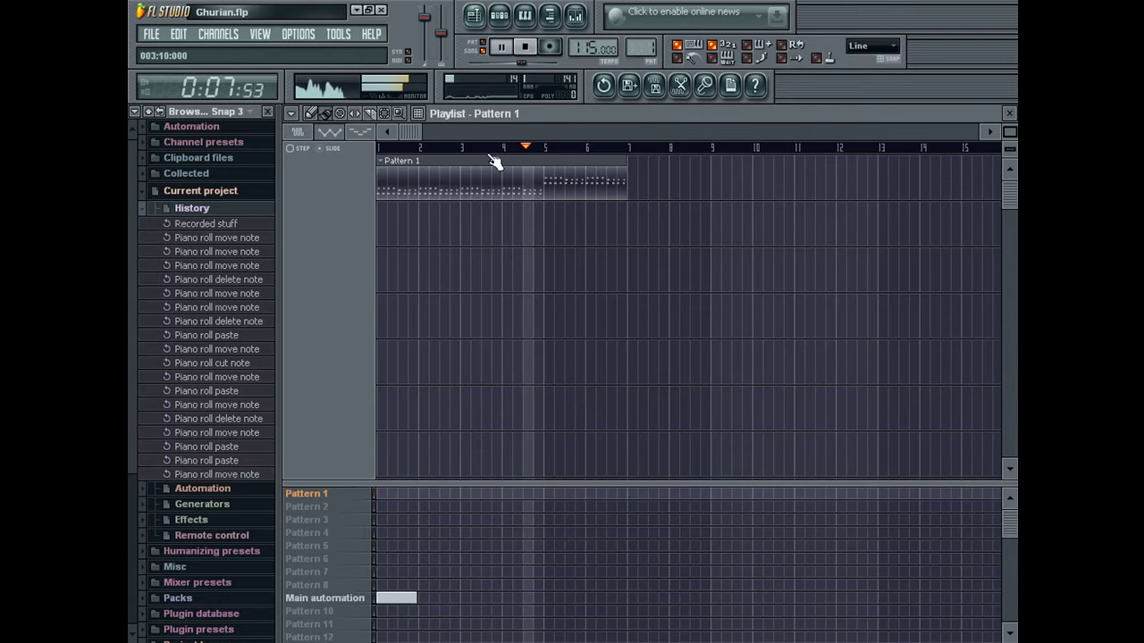
pyautogui.doubleClick(511, 173)
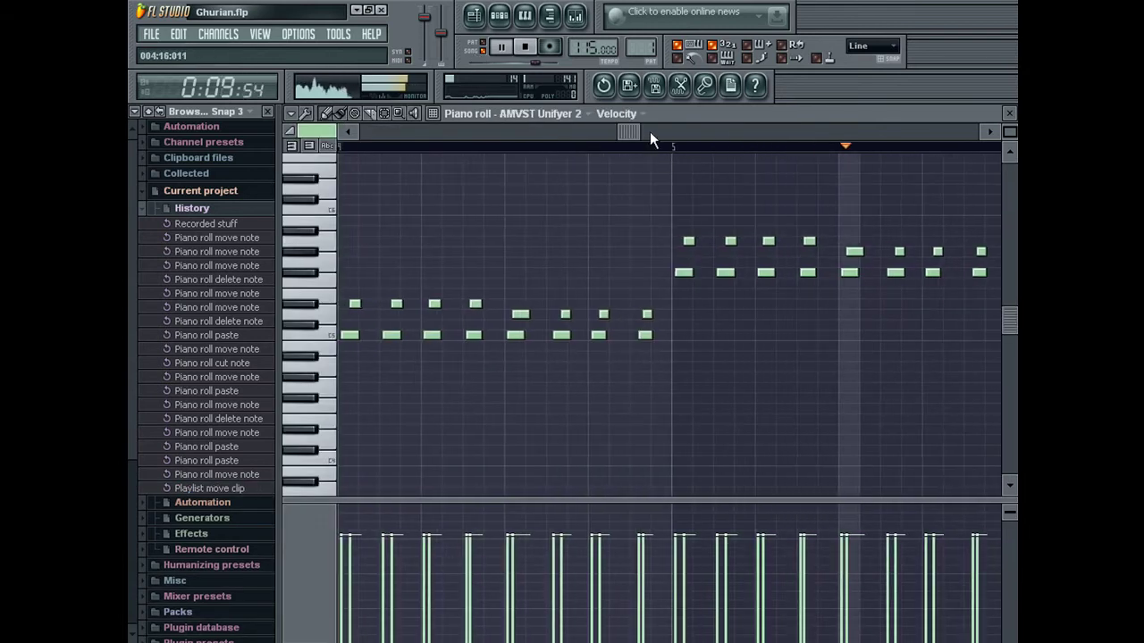
pyautogui.click(179, 34)
pyautogui.click(205, 49)
pyautogui.hotkey('ctrl', 'v')
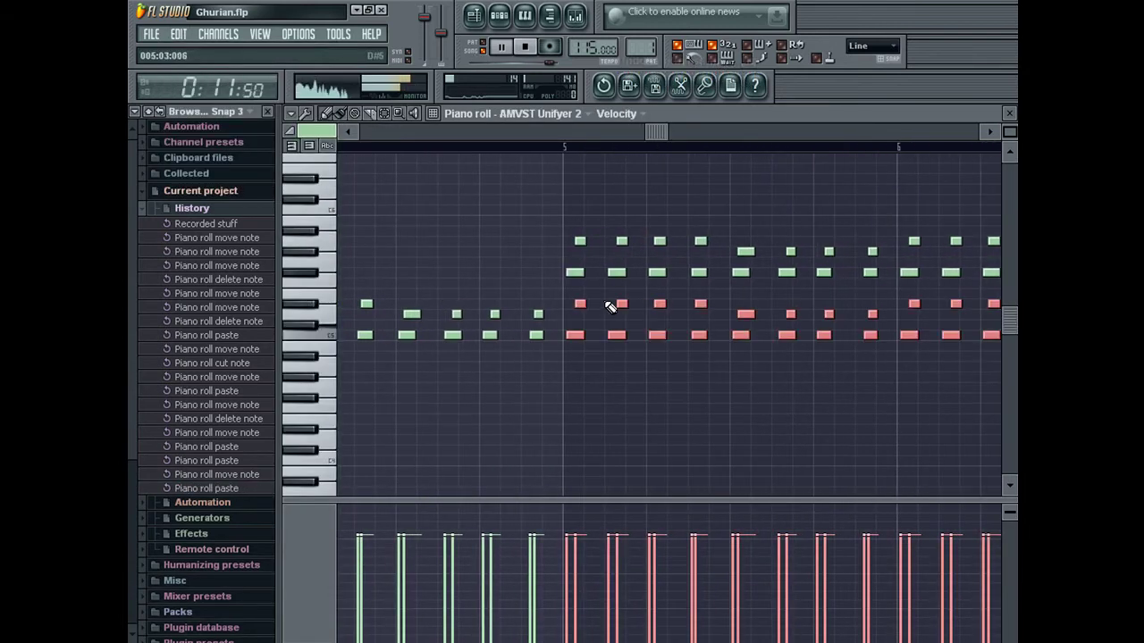
pyautogui.hotkey('ctrl', 'x')
# Select the notes of bars 5 and 6 and raise them one semitone, putting the lower notes on G5
pyautogui.moveTo(667, 131); pyautogui.dragTo(725, 143)
pyautogui.moveTo(1007, 132); pyautogui.dragTo(1005, 135)
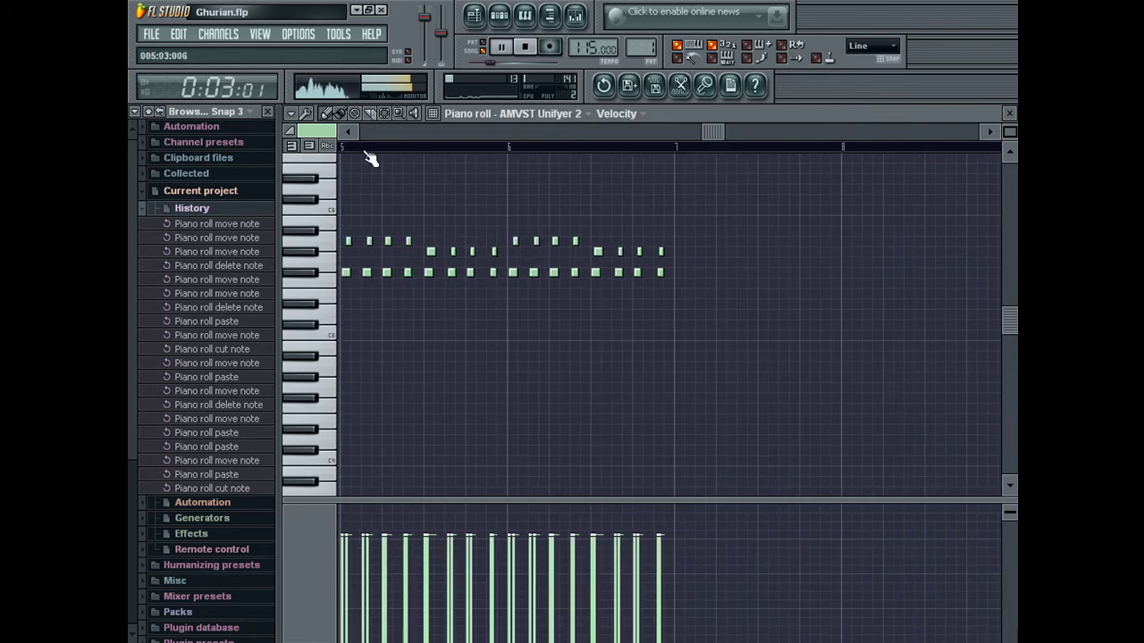
pyautogui.moveTo(345, 147); pyautogui.dragTo(1008, 127)
pyautogui.moveTo(348, 276)
pyautogui.mouseDown()
pyautogui.moveTo(351, 288)
pyautogui.moveTo(353, 261)
pyautogui.mouseUp()
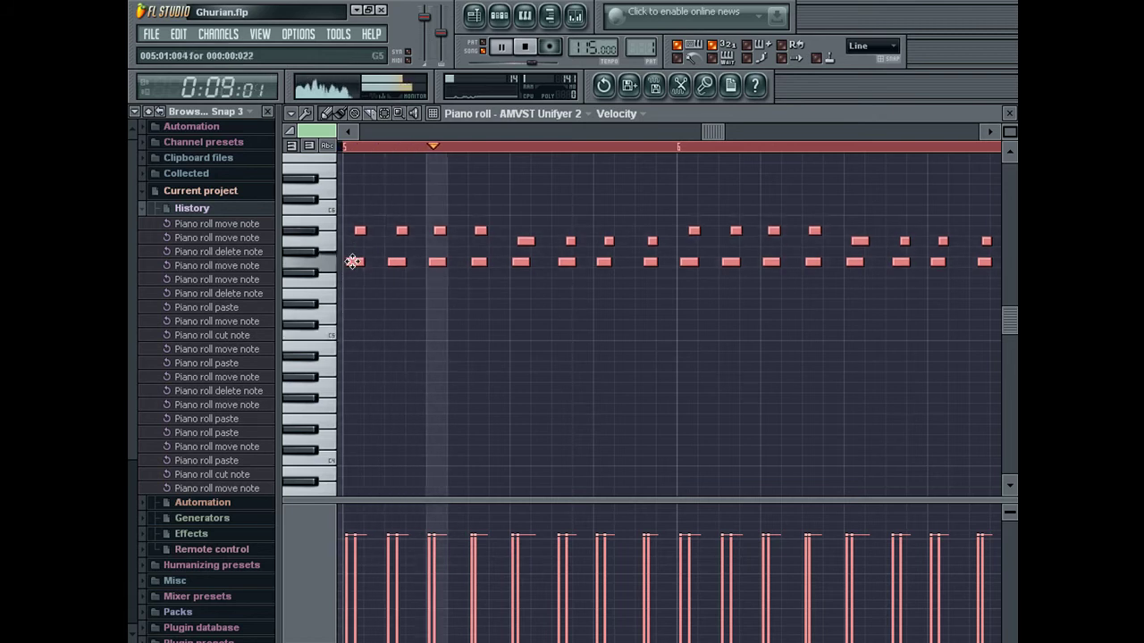
# Select only bar 6's notes and lower them two semitones
pyautogui.moveTo(721, 131); pyautogui.dragTo(776, 132)
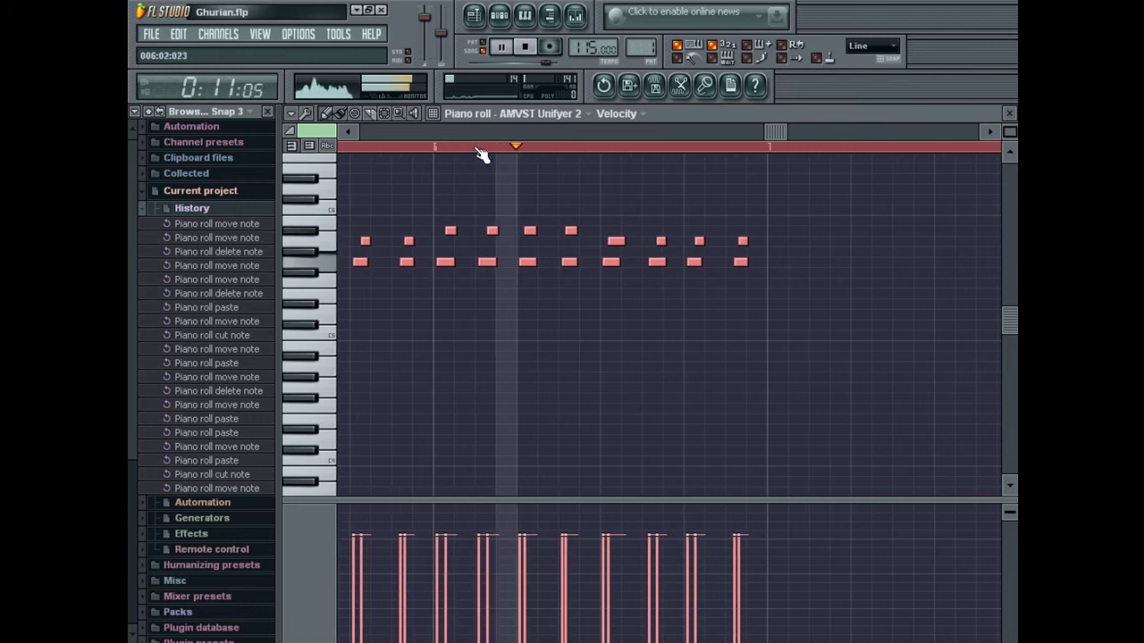
pyautogui.moveTo(436, 147); pyautogui.dragTo(871, 149)
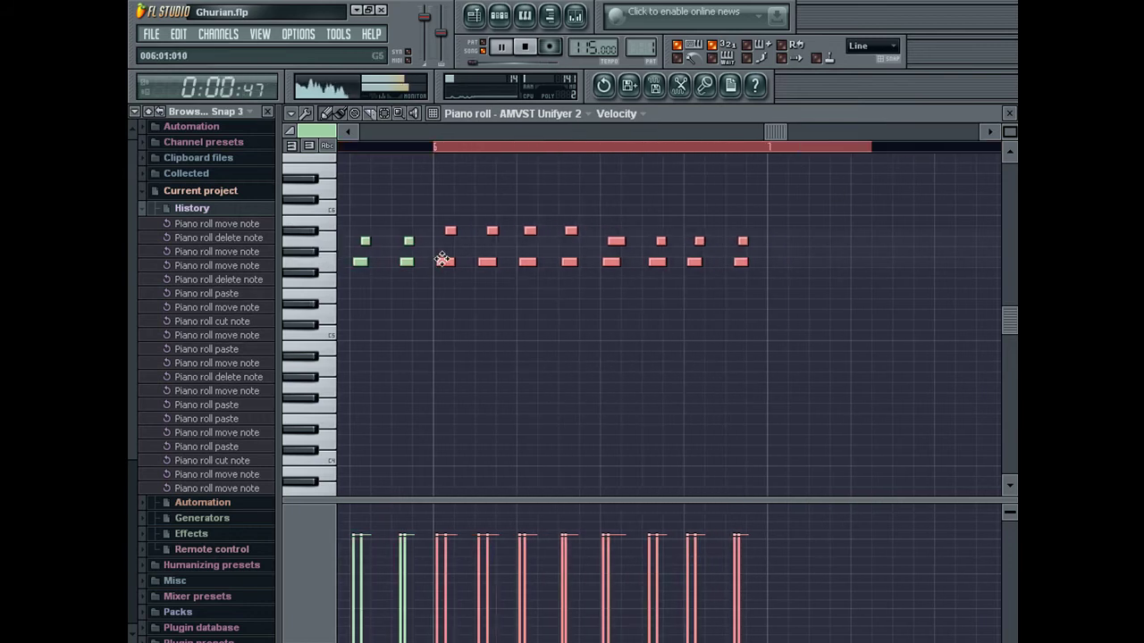
pyautogui.moveTo(441, 260); pyautogui.dragTo(441, 288)
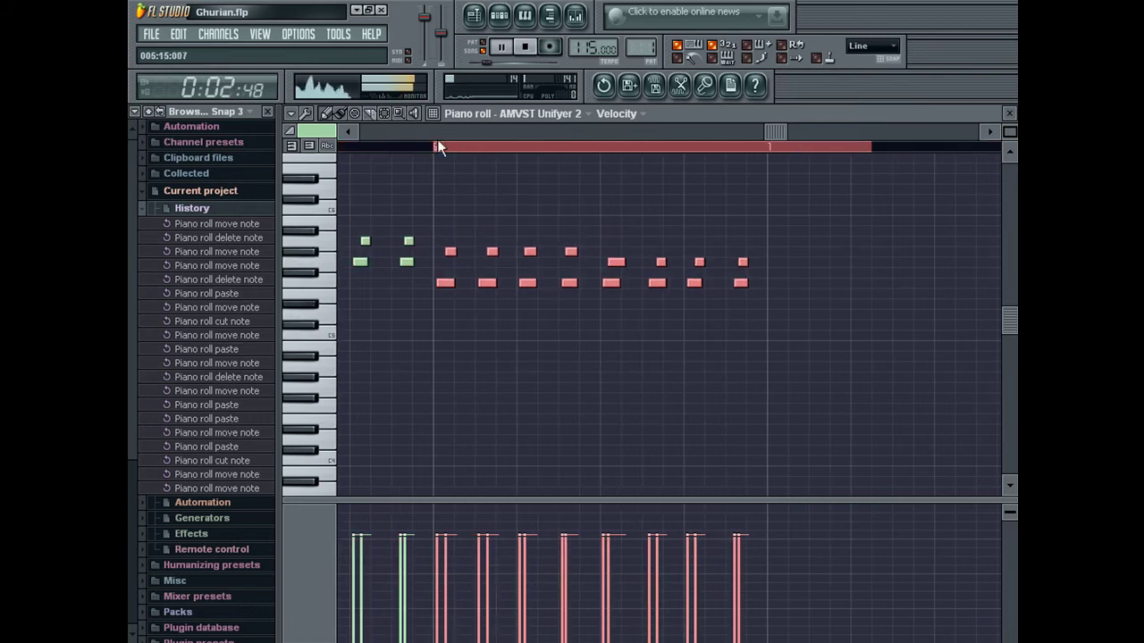
# Duplicate the notes of bars 5 and 6 into bars 7 and 8 and remove the surplus note
pyautogui.moveTo(703, 133); pyautogui.dragTo(720, 134)
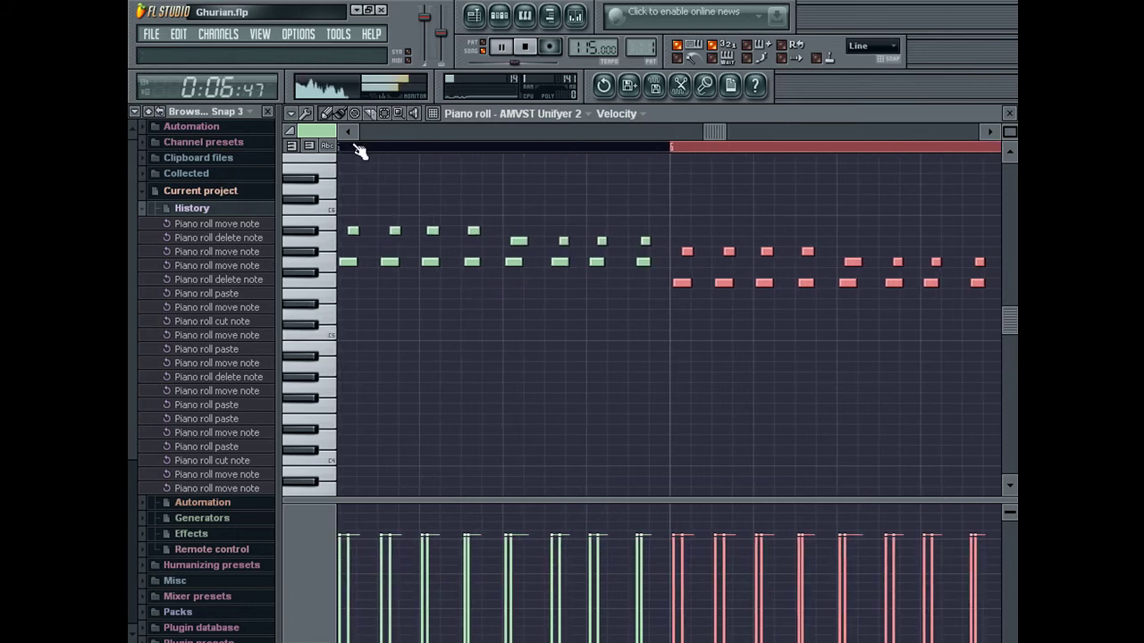
pyautogui.moveTo(339, 148); pyautogui.dragTo(1011, 150)
pyautogui.moveTo(717, 134); pyautogui.dragTo(882, 136)
pyautogui.hotkey('ctrl', 'b')
pyautogui.rightClick(622, 328)
# Return to the playlist and delete the clip on the Main automation track
pyautogui.press('F7')
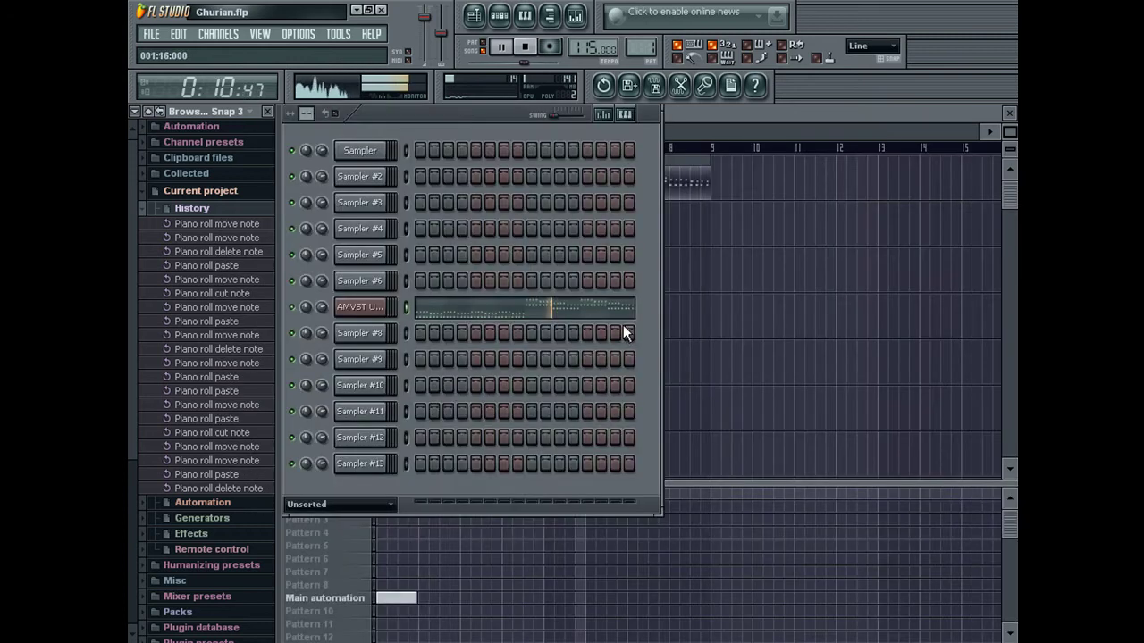
pyautogui.press('F6')
pyautogui.rightClick(395, 598)
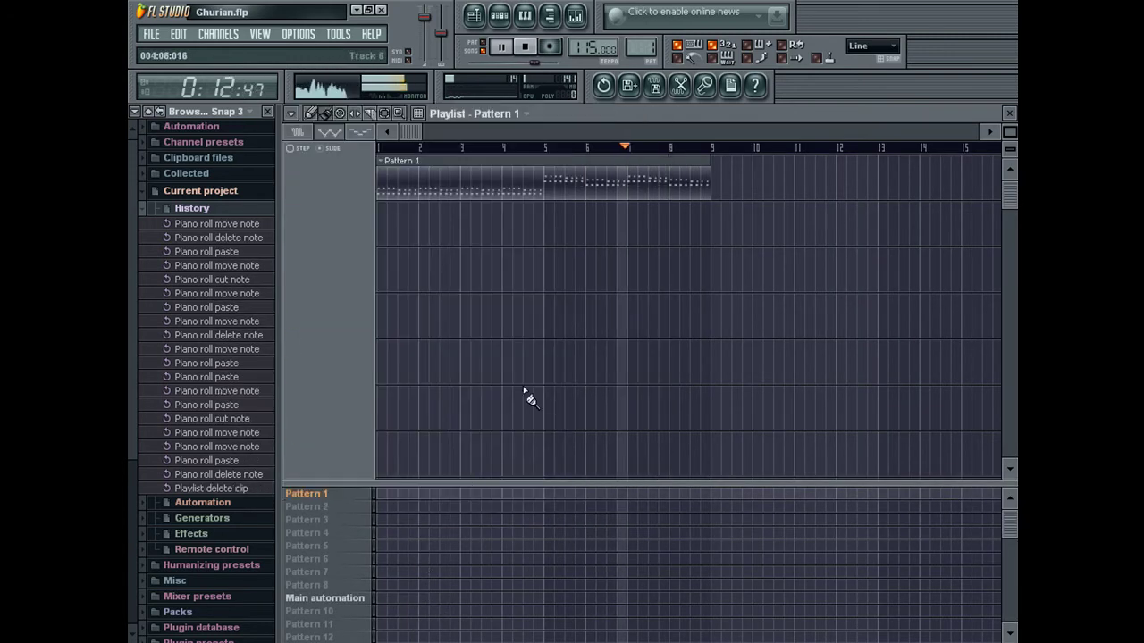
# Add a single note after the last phrase in Pattern 1, around bar 10, lower its velocity and return to the step sequencer
pyautogui.doubleClick(503, 176)
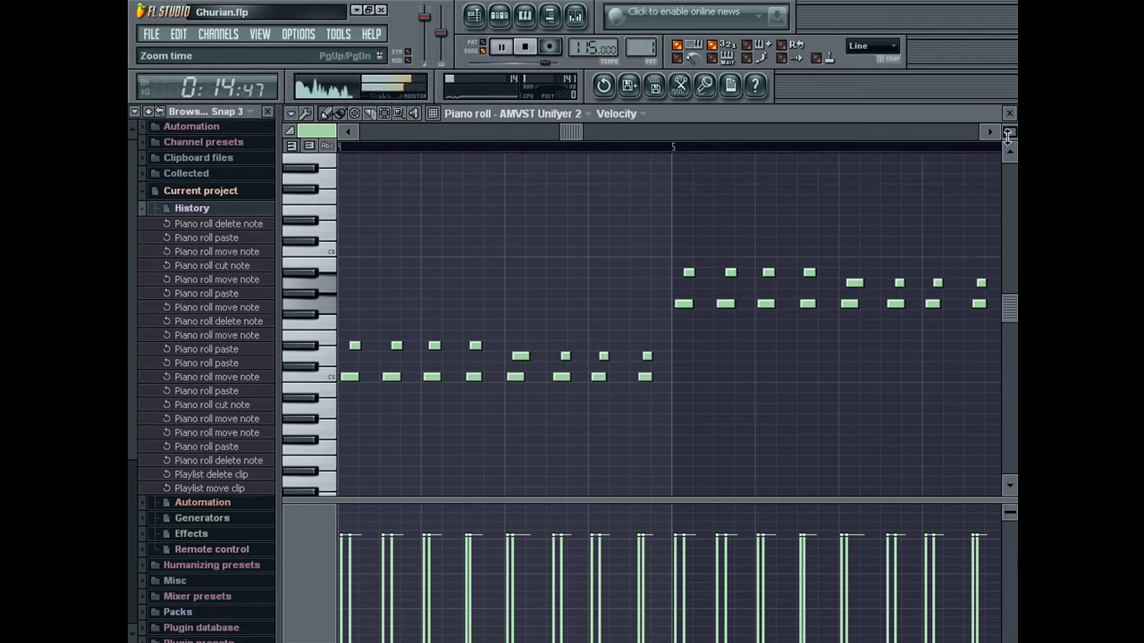
pyautogui.moveTo(1010, 131); pyautogui.dragTo(1012, 131)
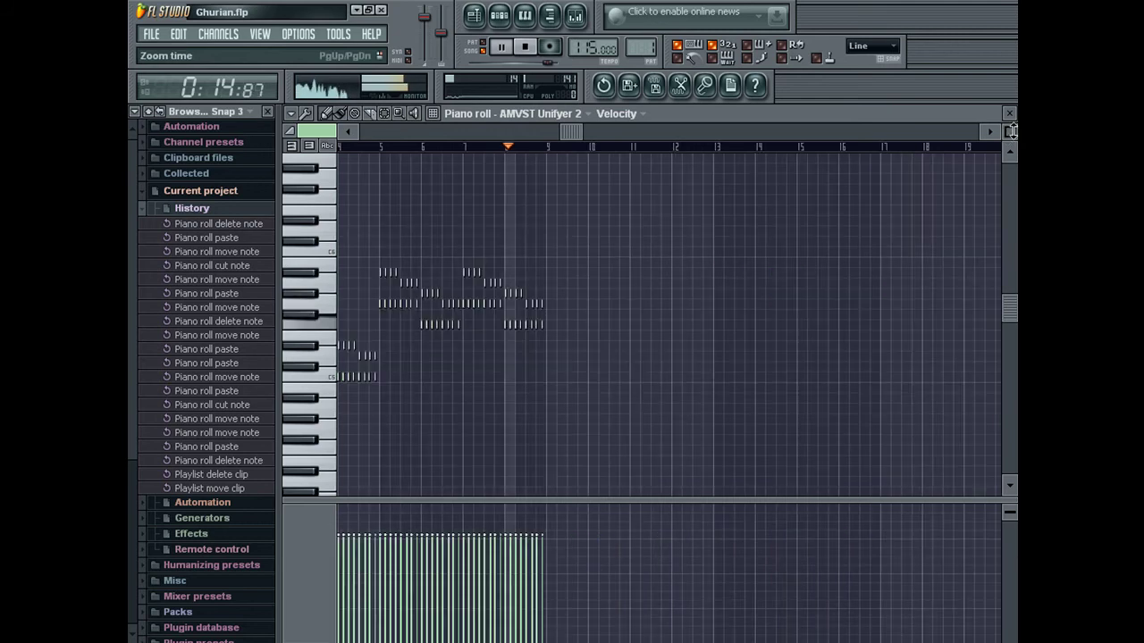
pyautogui.click(593, 256)
pyautogui.click(589, 640)
pyautogui.press('F7')
pyautogui.press('F6')
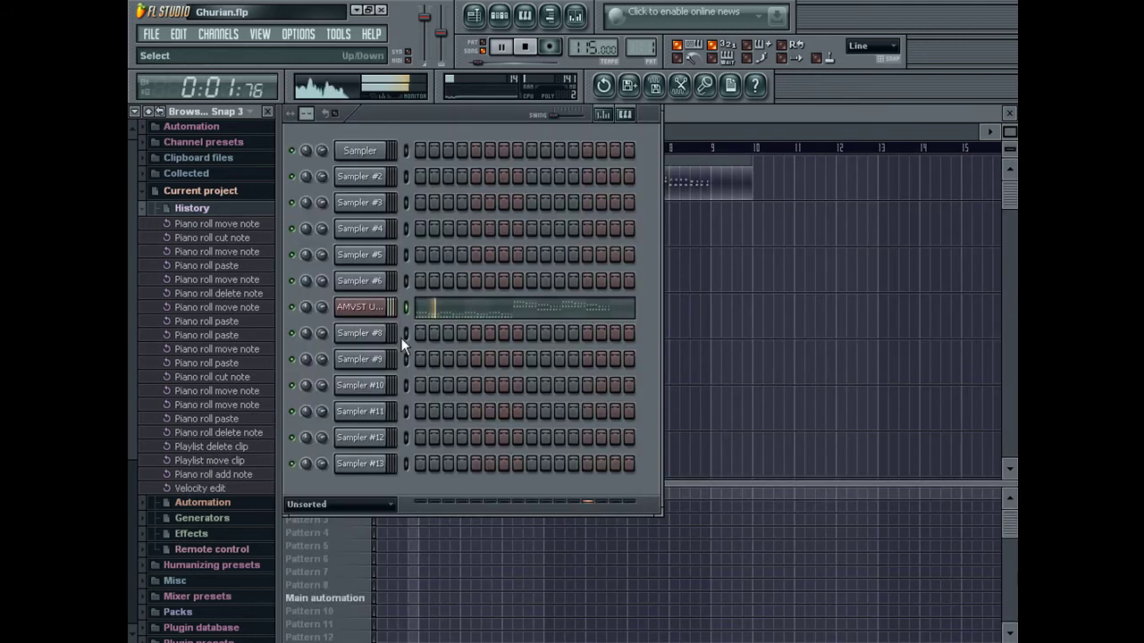
# Load a second AMVST Unifyer channel in place of Sampler #8 and copy the melody's notes into it
pyautogui.rightClick(378, 314)
pyautogui.click(402, 332)
pyautogui.press('Escape')
pyautogui.rightClick(348, 329)
pyautogui.click(411, 367)
pyautogui.press('Escape')
pyautogui.rightClick(356, 335)
pyautogui.click(401, 356)
pyautogui.hotkey('ctrl', 'v')
pyautogui.press('Return')
pyautogui.hotkey('ctrl', 'v')
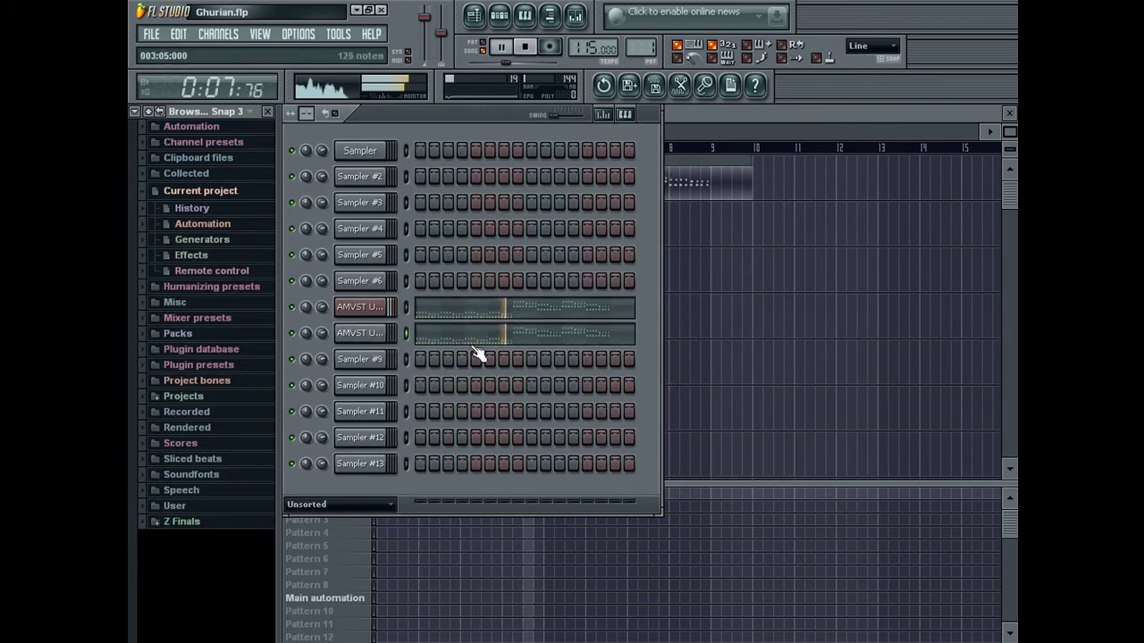
# Close the playlist, move the synth window out of the way and solo the first AMVST Unifyer channel
pyautogui.click(475, 16)
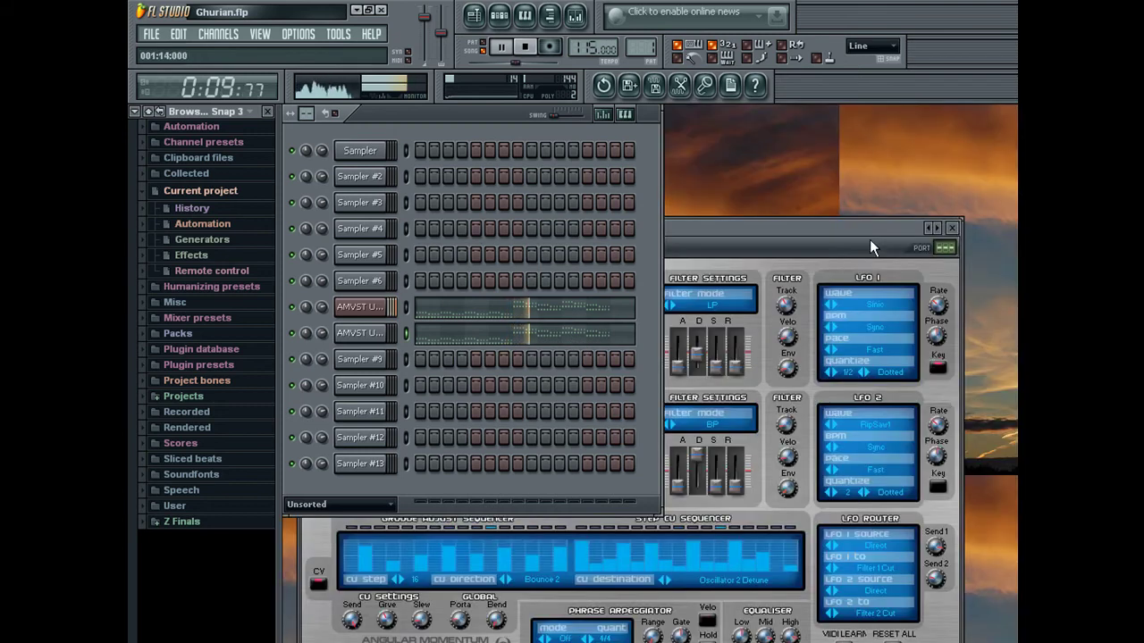
pyautogui.click(792, 227)
pyautogui.moveTo(793, 227); pyautogui.dragTo(677, 413)
pyautogui.rightClick(292, 306)
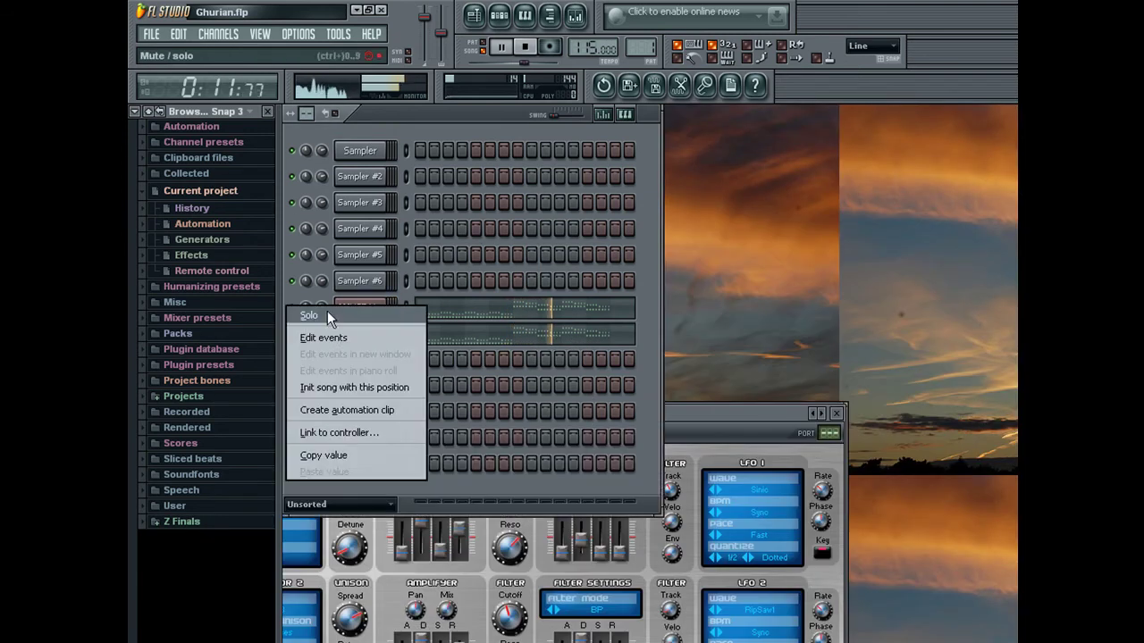
pyautogui.click(334, 318)
# Check the Fruity Limiter on the mixer's Master track and stop playback
pyautogui.press('F9')
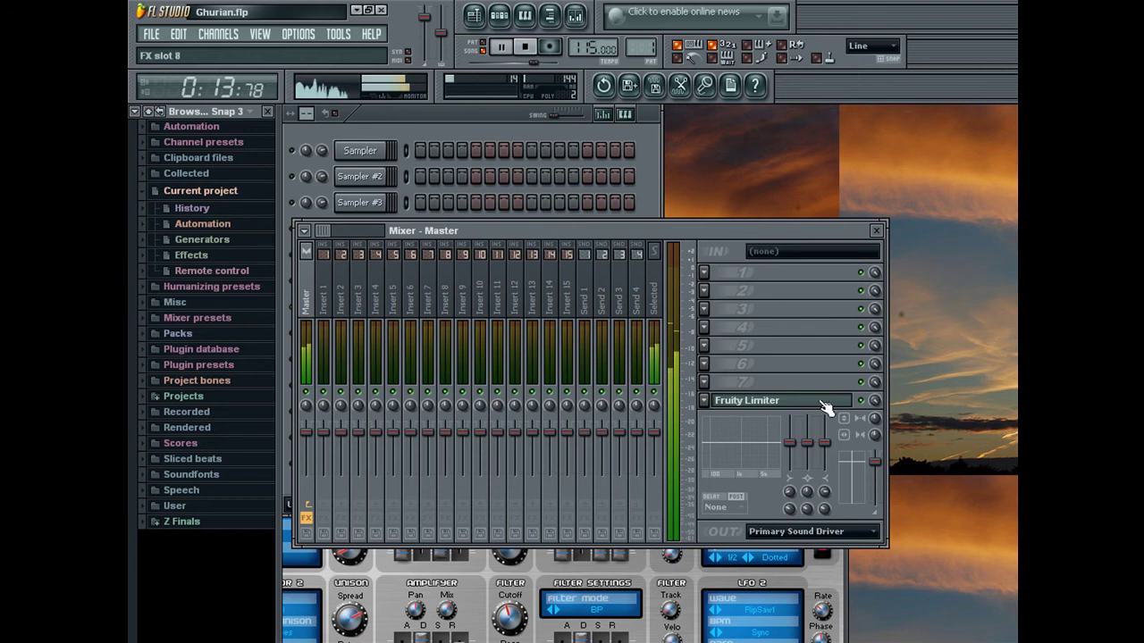
pyautogui.click(837, 409)
pyautogui.click(891, 194)
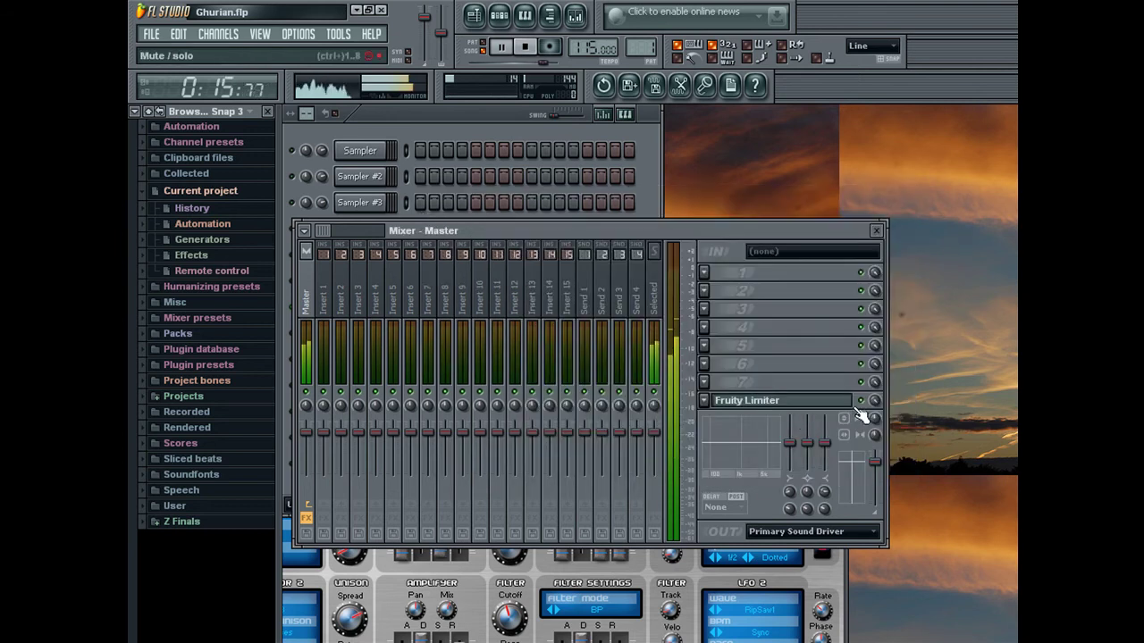
pyautogui.press('F9')
pyautogui.press('space')
pyautogui.click(576, 16)
pyautogui.click(577, 16)
# Render the soloed pattern to Ghurian.wav in the background as 16Bit int WAV and reopen the playlist
pyautogui.hotkey('ctrl', 'r')
pyautogui.press('Return')
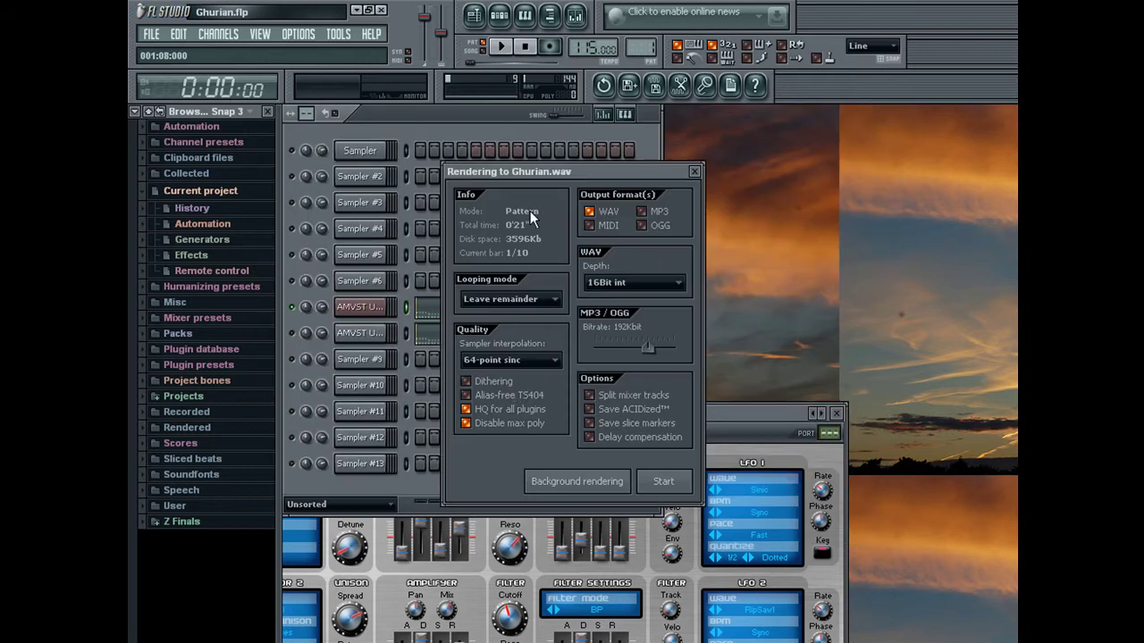
pyautogui.click(535, 481)
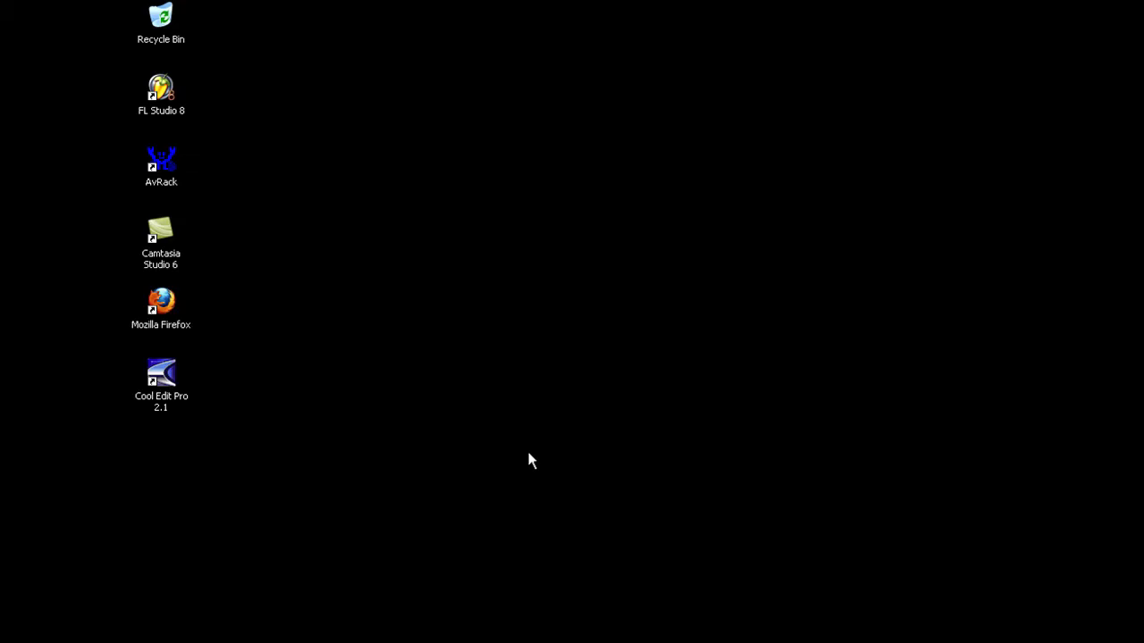
pyautogui.hotkey('alt', 'Tab')
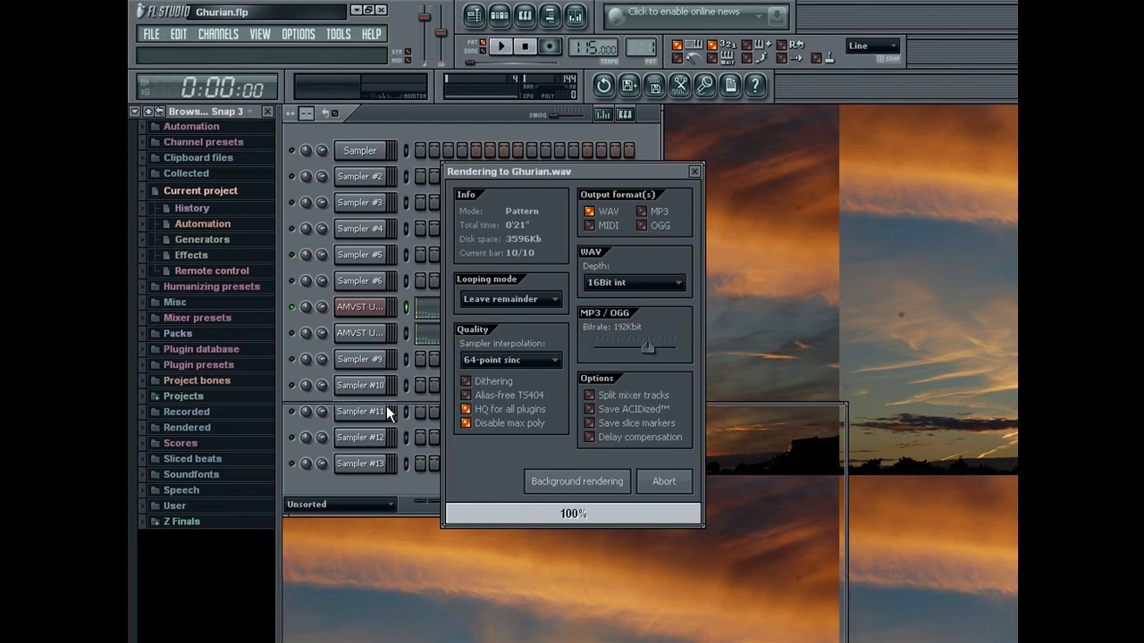
pyautogui.click(487, 43)
pyautogui.click(474, 16)
# Look through the Z Finals and Projects folders in the browser for the rendered Ghurian file
pyautogui.click(199, 521)
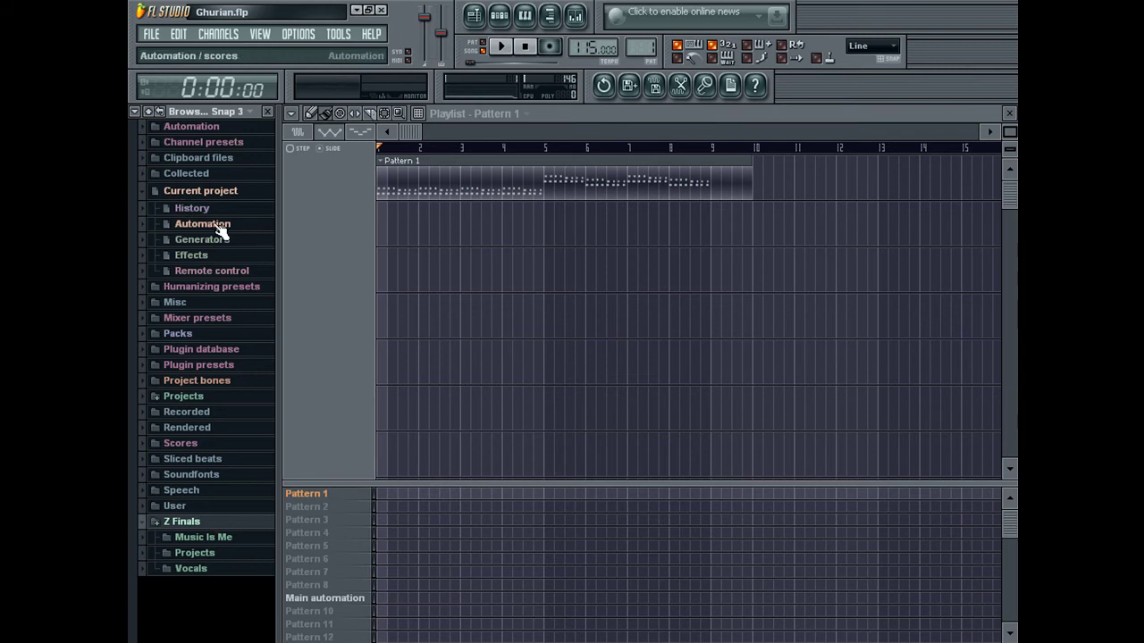
pyautogui.click(201, 190)
pyautogui.click(235, 483)
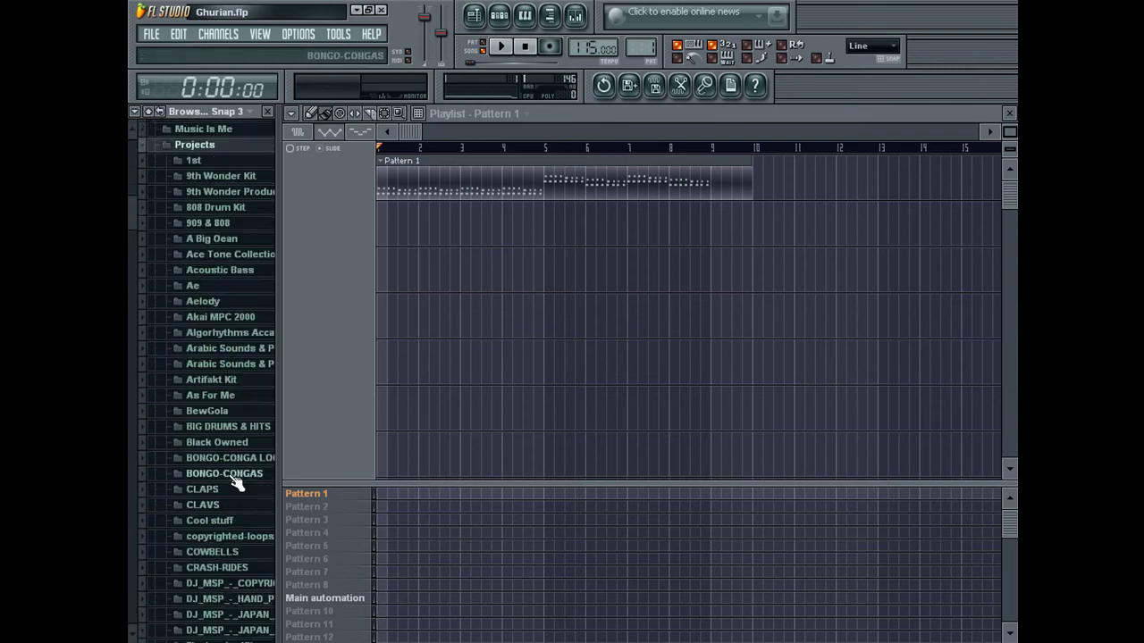
pyautogui.moveTo(128, 247); pyautogui.dragTo(230, 414)
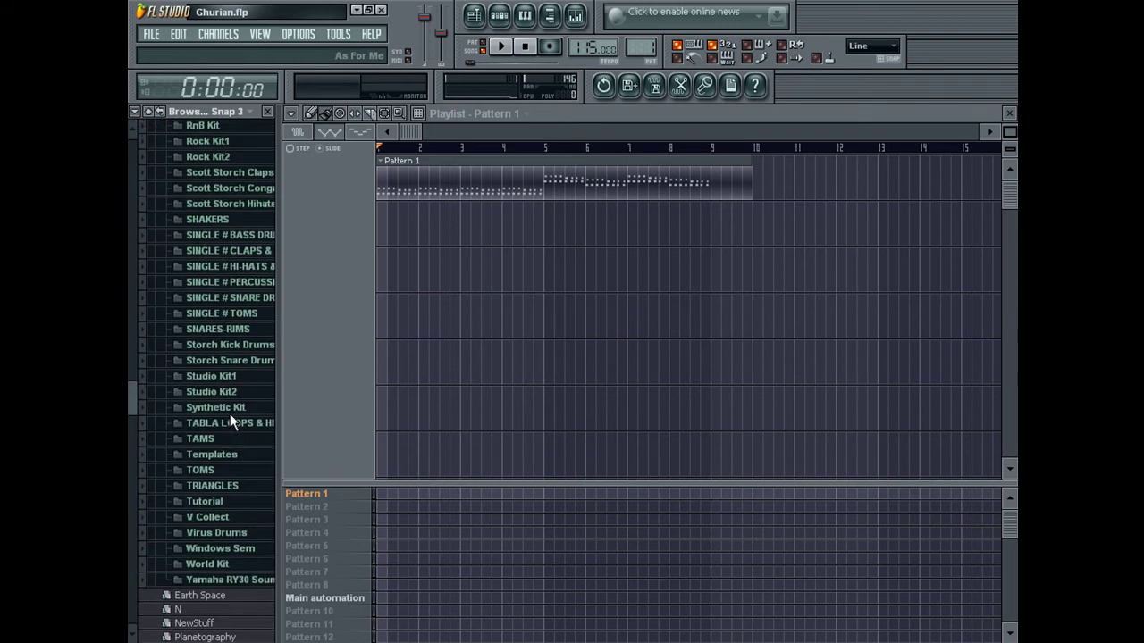
pyautogui.click(159, 112)
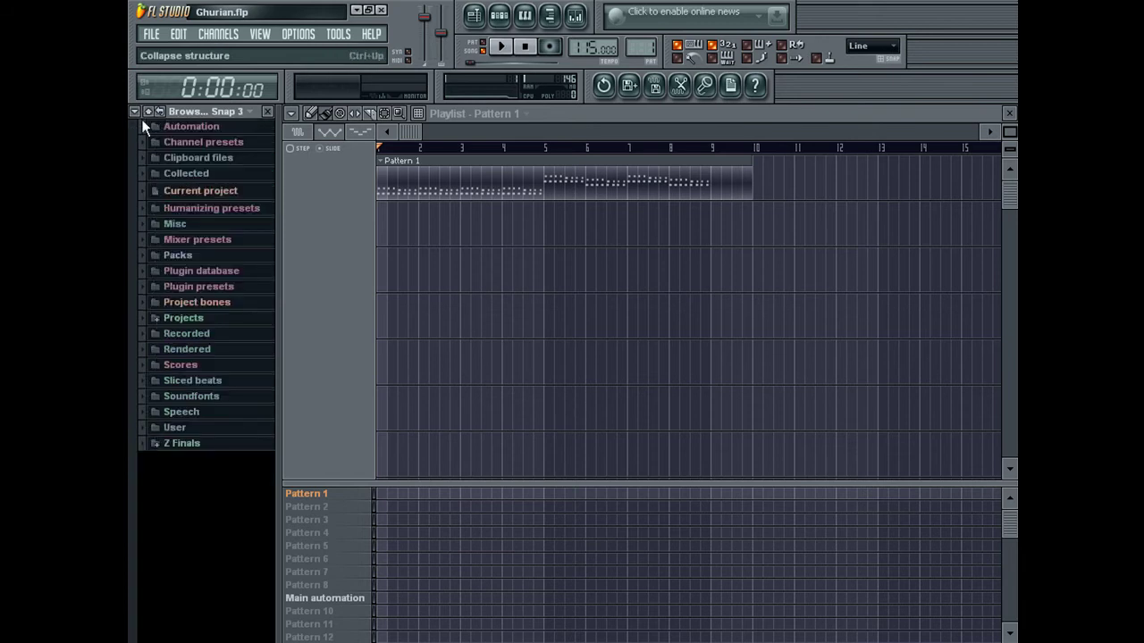
pyautogui.click(184, 443)
pyautogui.click(212, 472)
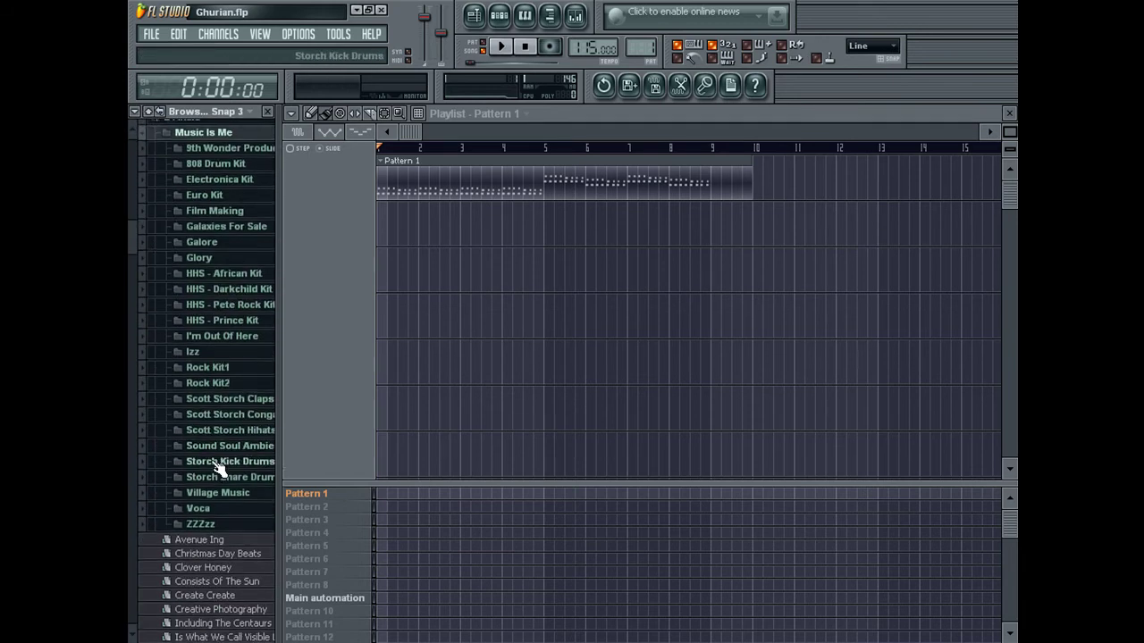
pyautogui.scroll(5, 138, 317)
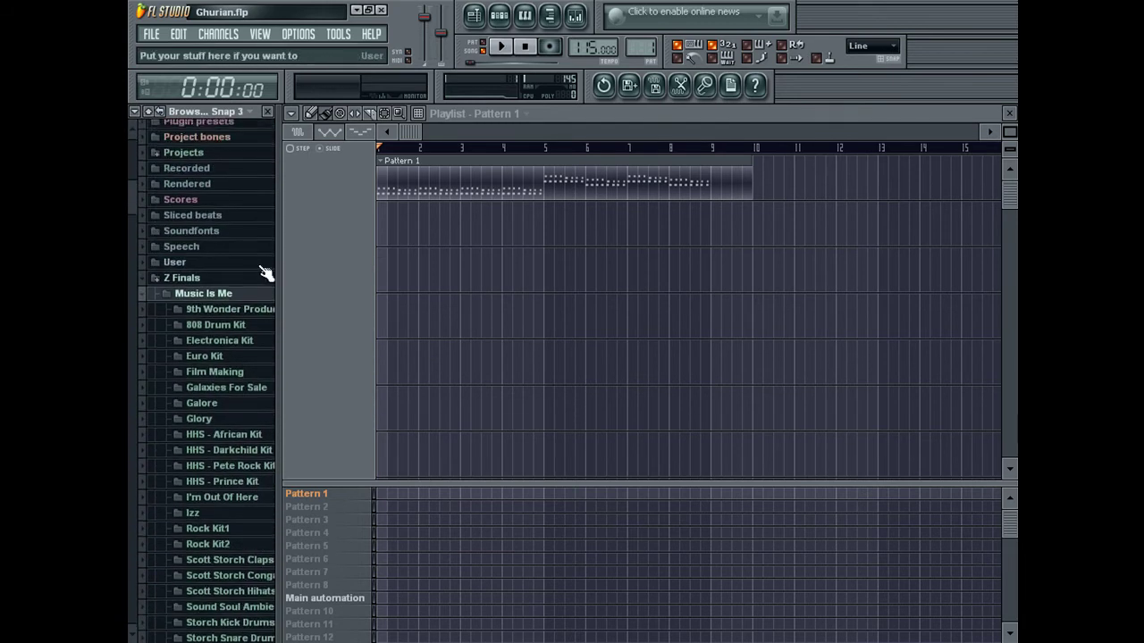
pyautogui.click(239, 295)
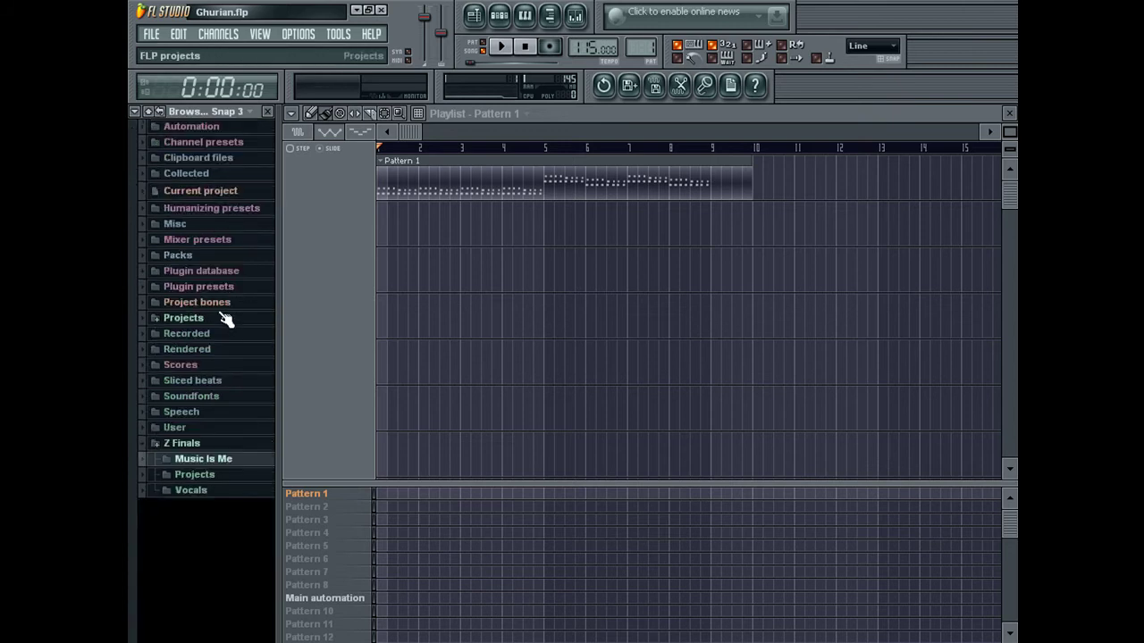
pyautogui.click(223, 322)
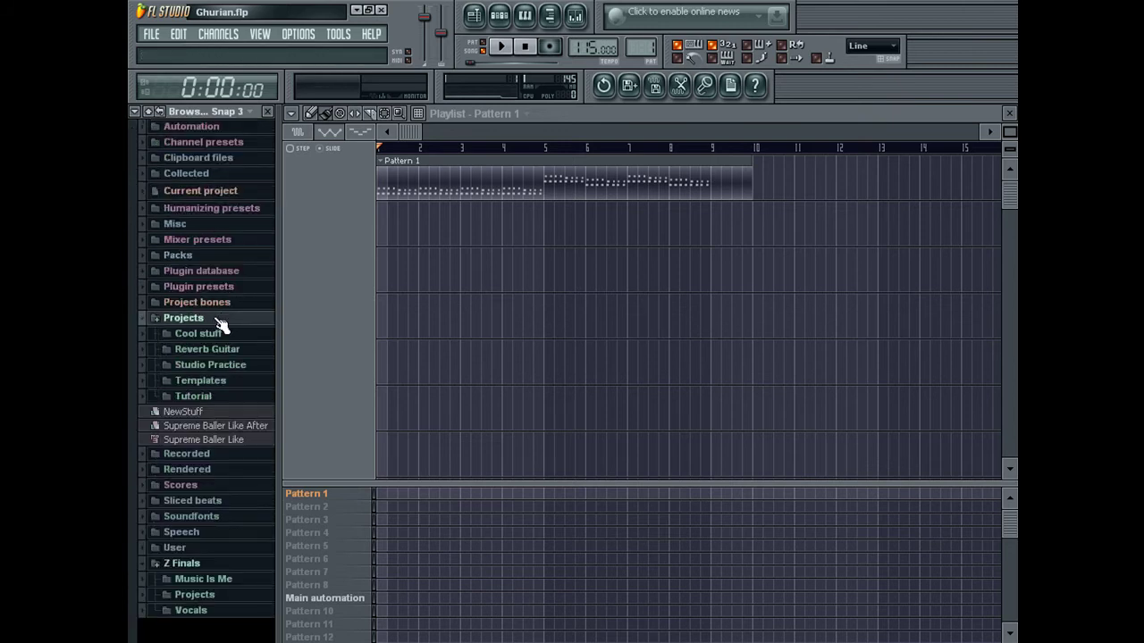
pyautogui.click(211, 320)
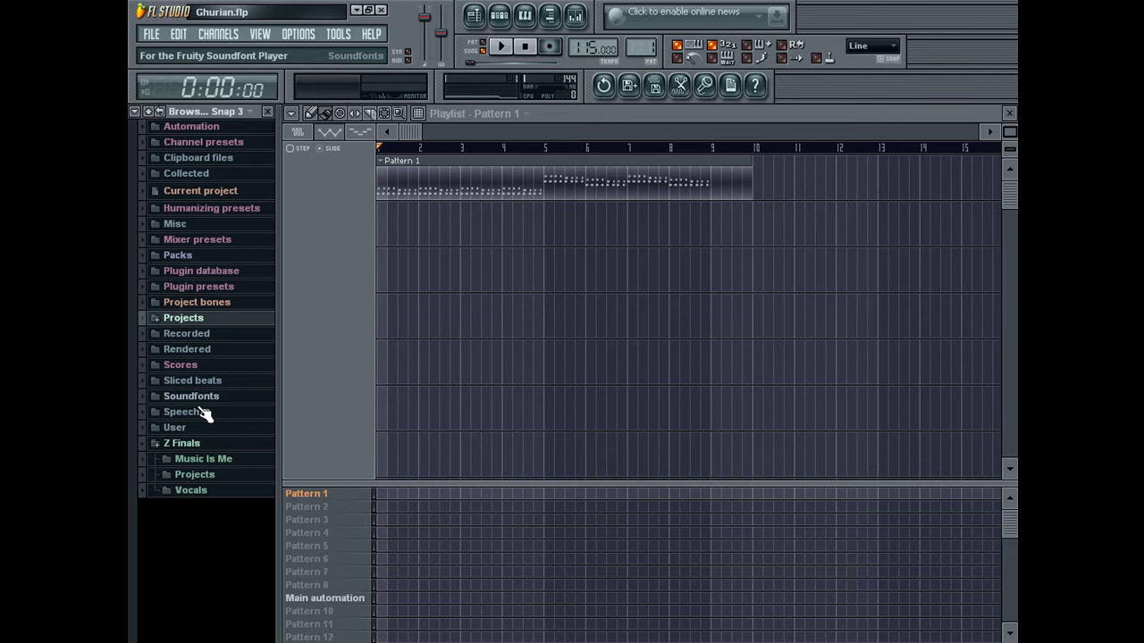
pyautogui.click(205, 477)
pyautogui.scroll(2, 181, 234)
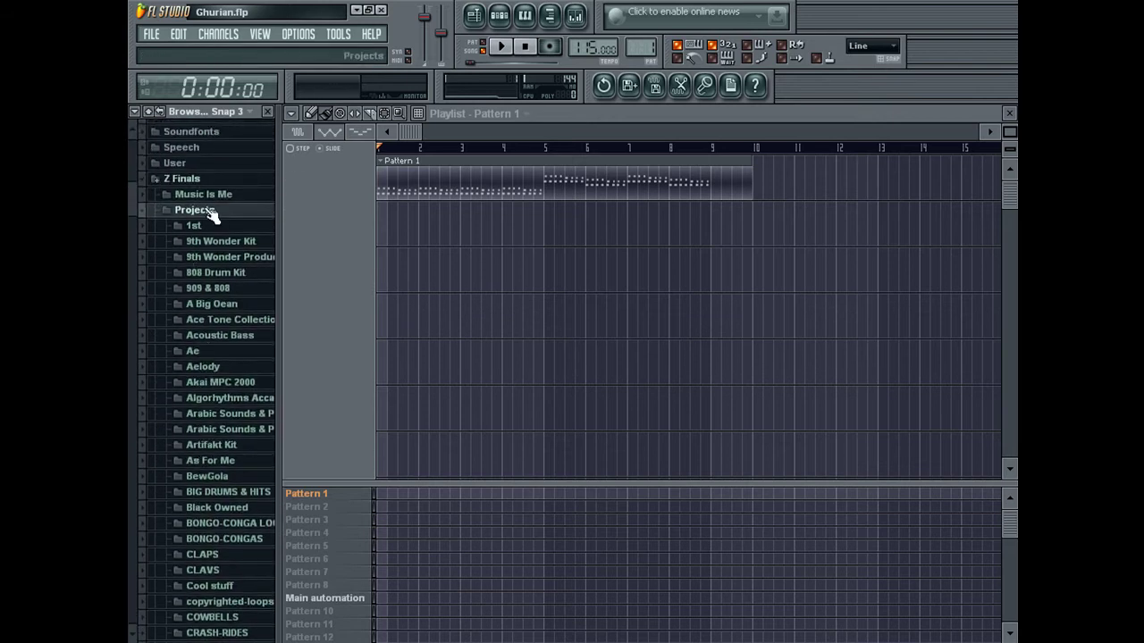
pyautogui.click(211, 215)
# Place the Ghurian audio file from the Glory folder of Music Is Me on playlist Track 2, starting at bar 1
pyautogui.click(183, 459)
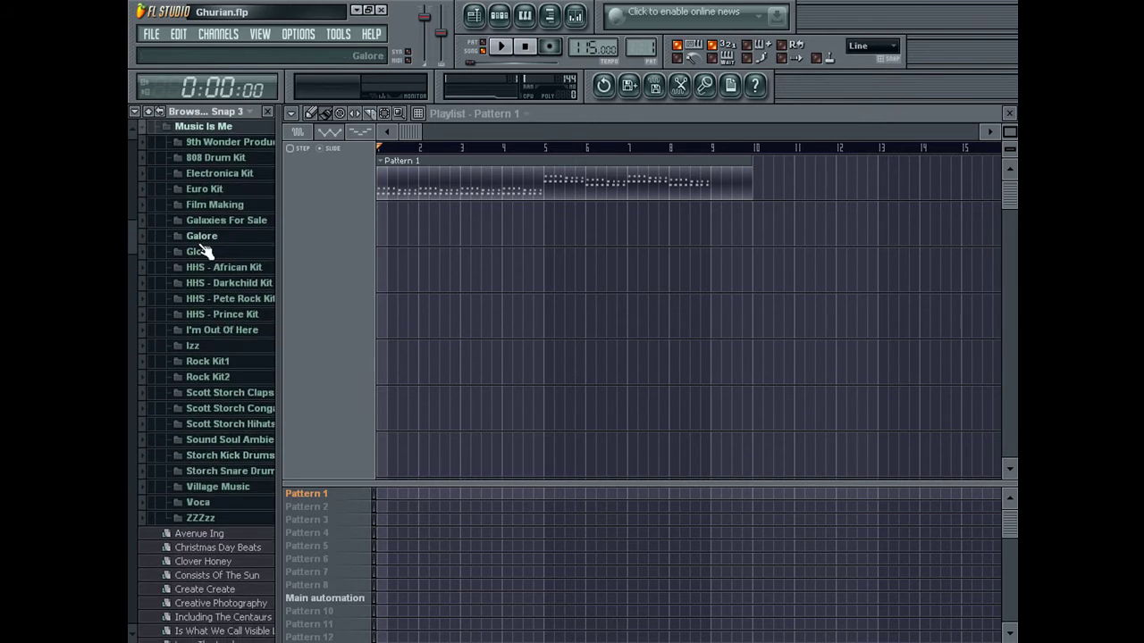
pyautogui.click(243, 255)
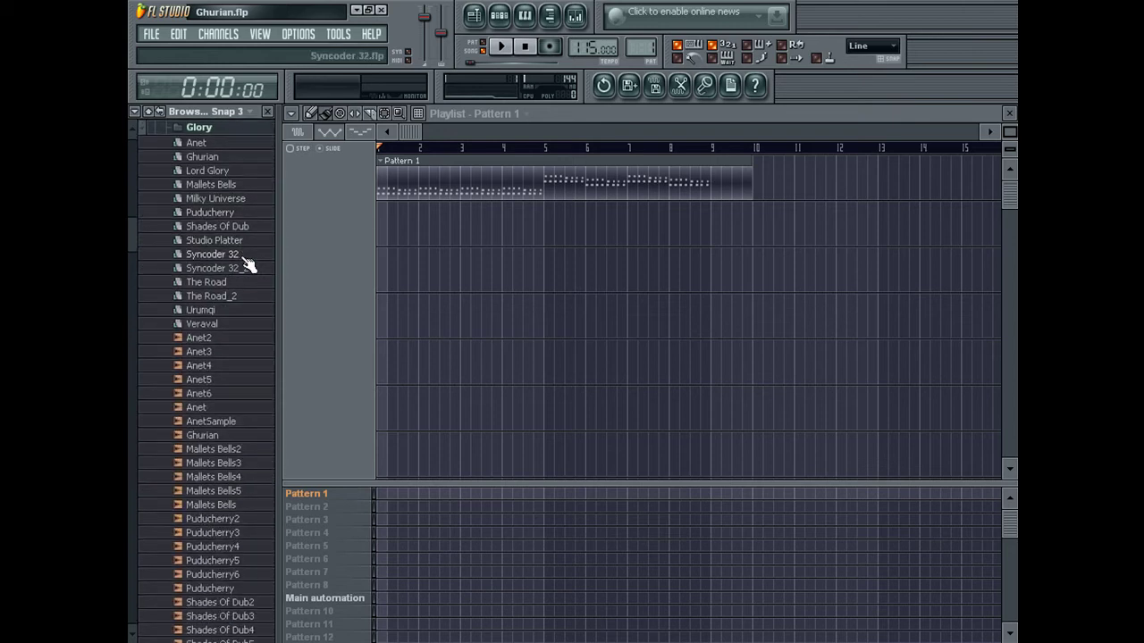
pyautogui.moveTo(231, 434); pyautogui.dragTo(443, 390)
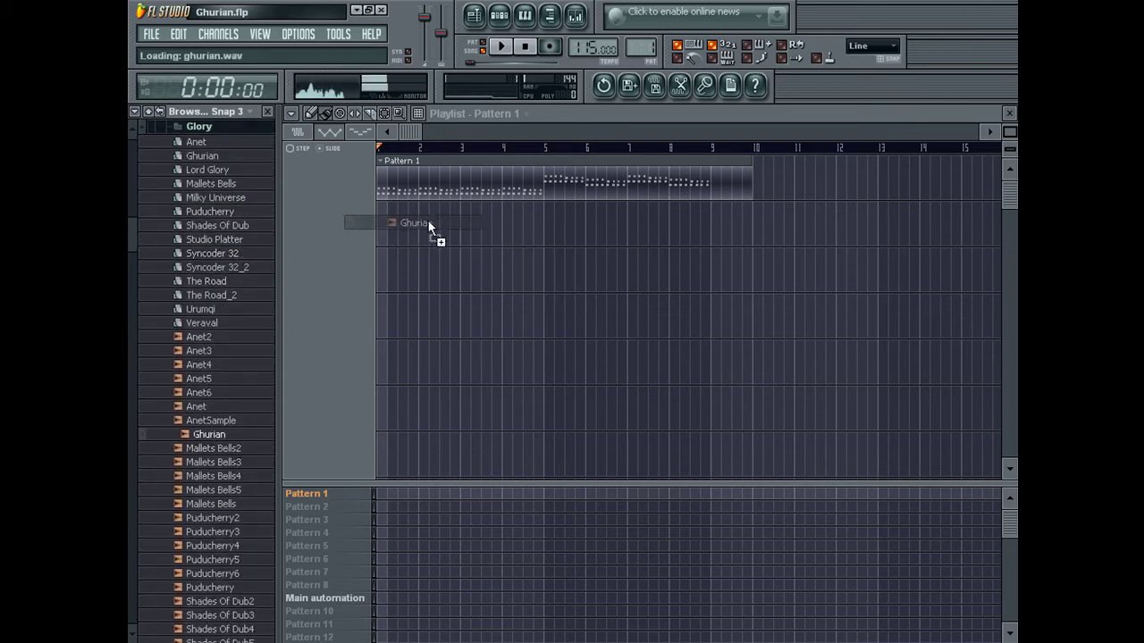
pyautogui.moveTo(446, 229); pyautogui.dragTo(447, 229)
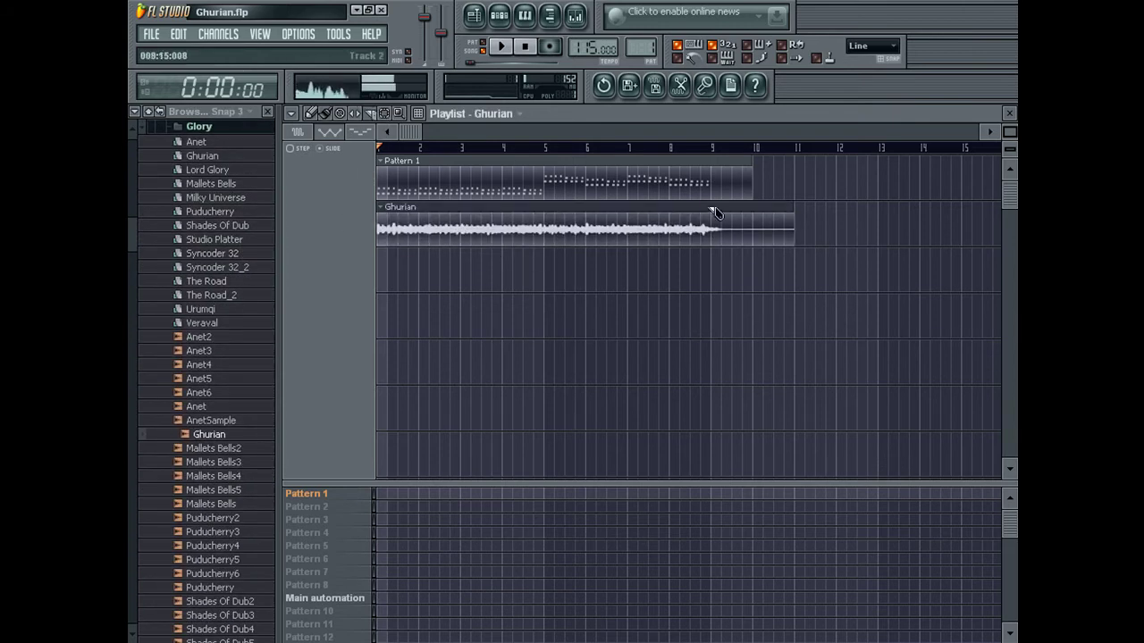
# Delete the surplus end of the Ghurian audio clip past bar 9 and close the playlist
pyautogui.rightClick(755, 223)
pyautogui.rightClick(631, 226)
pyautogui.rightClick(591, 180)
pyautogui.click(590, 177)
pyautogui.moveTo(683, 133); pyautogui.dragTo(1010, 112)
pyautogui.press('F5')
# Remove the melody's notes from the first AMVST Unifyer channel and turn off its solo
pyautogui.click(350, 191)
pyautogui.click(355, 207)
pyautogui.rightClick(296, 307)
pyautogui.click(362, 309)
# Open the first AMVST Unifyer channel, set its root note to C6 and move the synth window into view
pyautogui.click(364, 312)
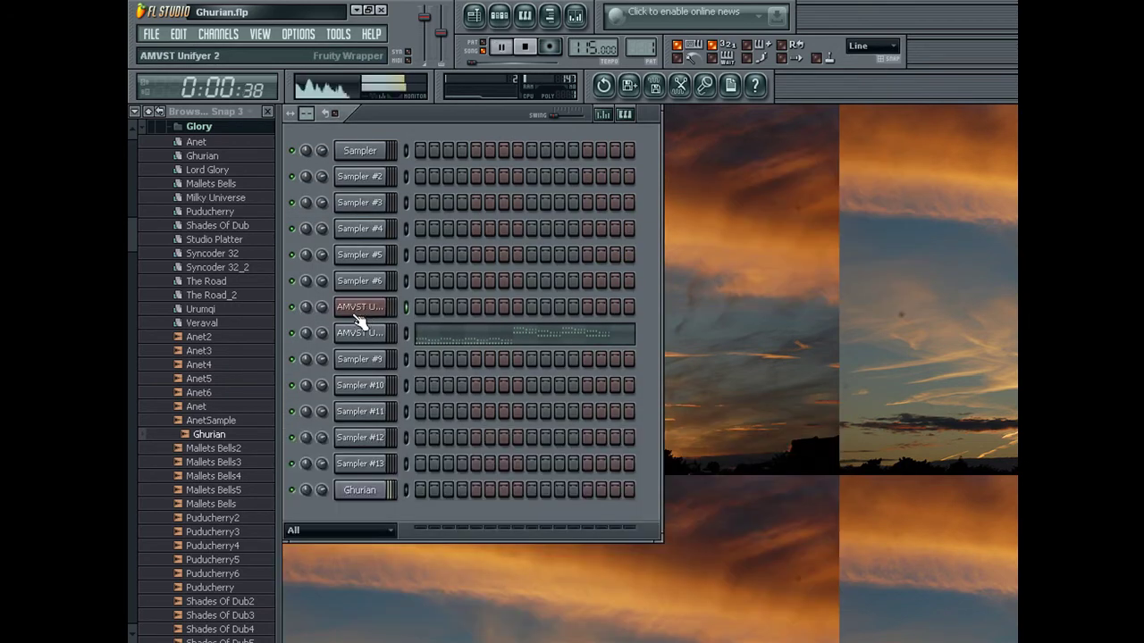
pyautogui.click(366, 312)
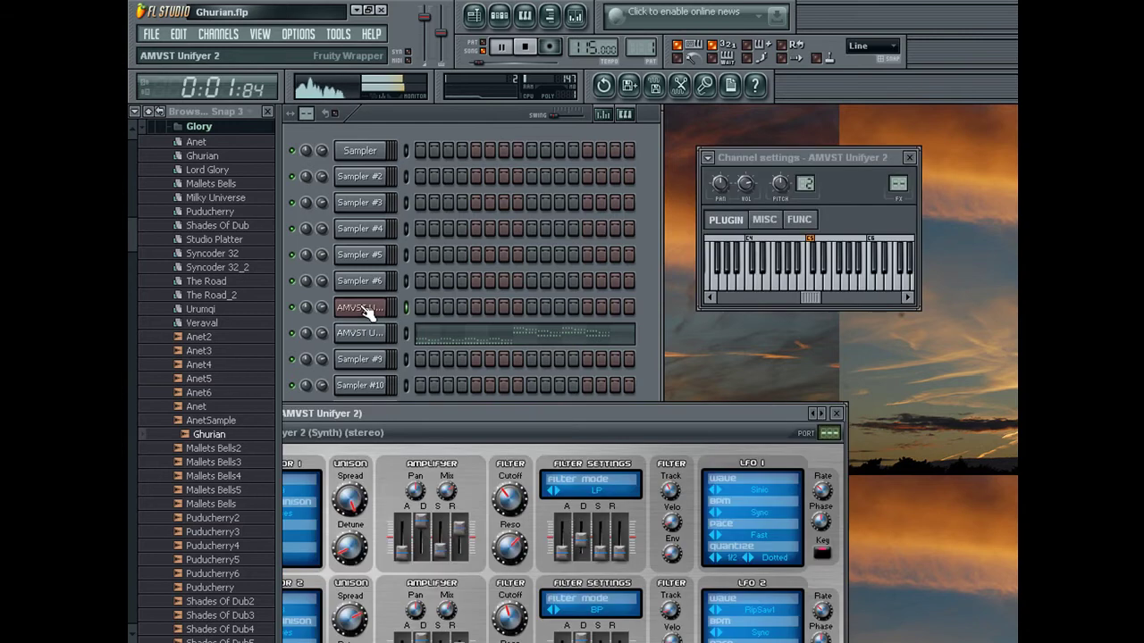
pyautogui.rightClick(874, 282)
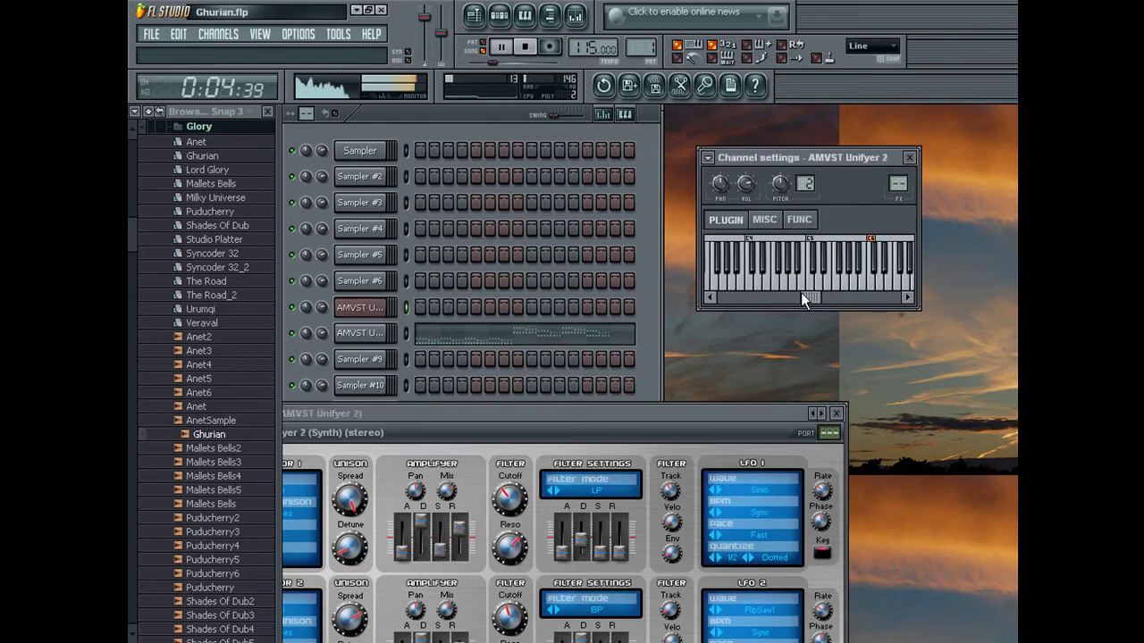
pyautogui.moveTo(807, 299); pyautogui.dragTo(820, 305)
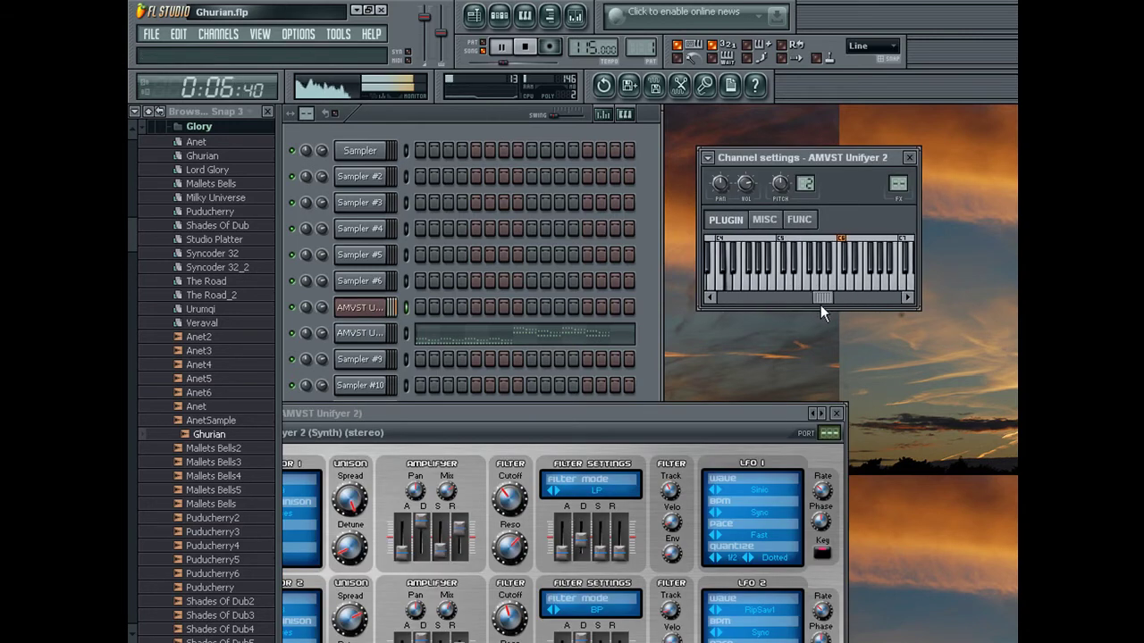
pyautogui.moveTo(692, 413); pyautogui.dragTo(749, 340)
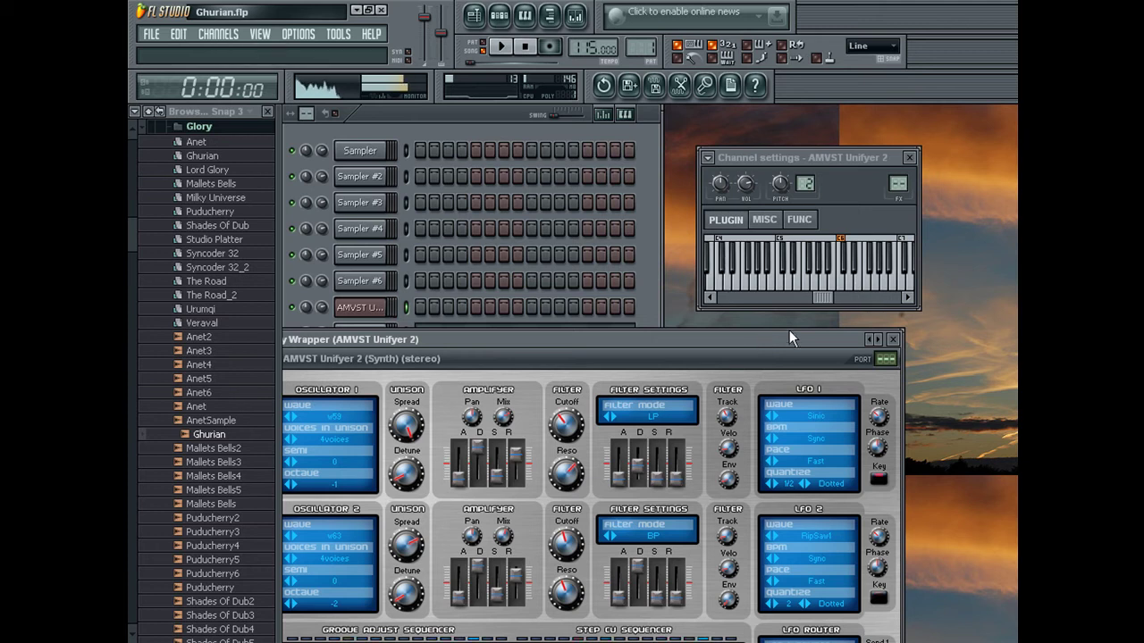
# Audition the synth's presets one after another, select Tinkering during playback and return to the step sequencer
pyautogui.click(885, 341)
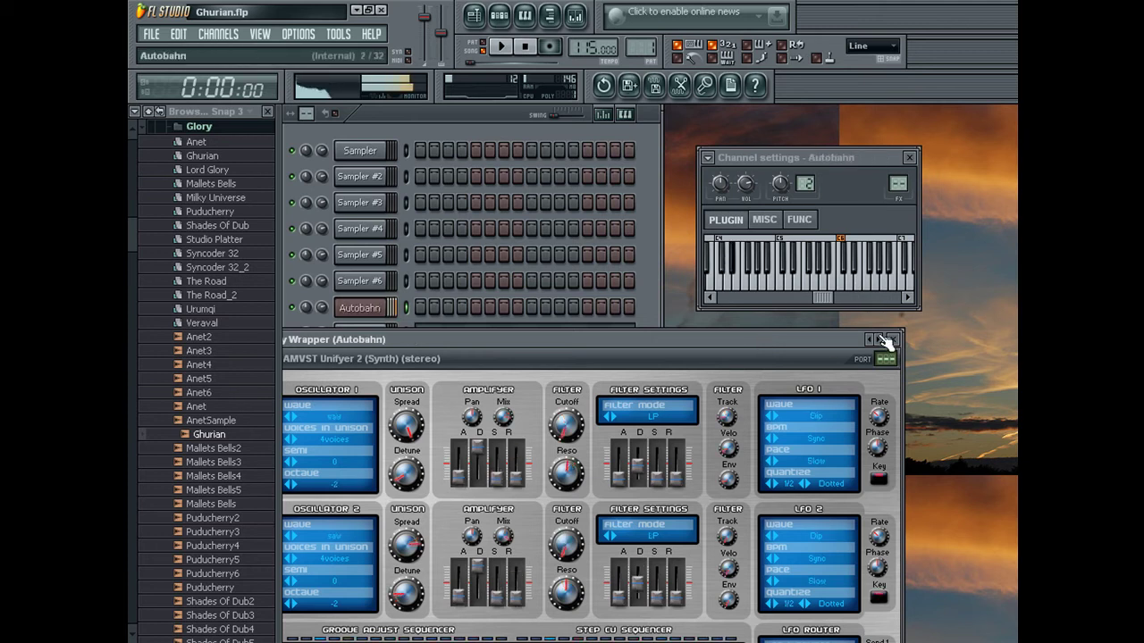
pyautogui.click(885, 341)
pyautogui.click(884, 340)
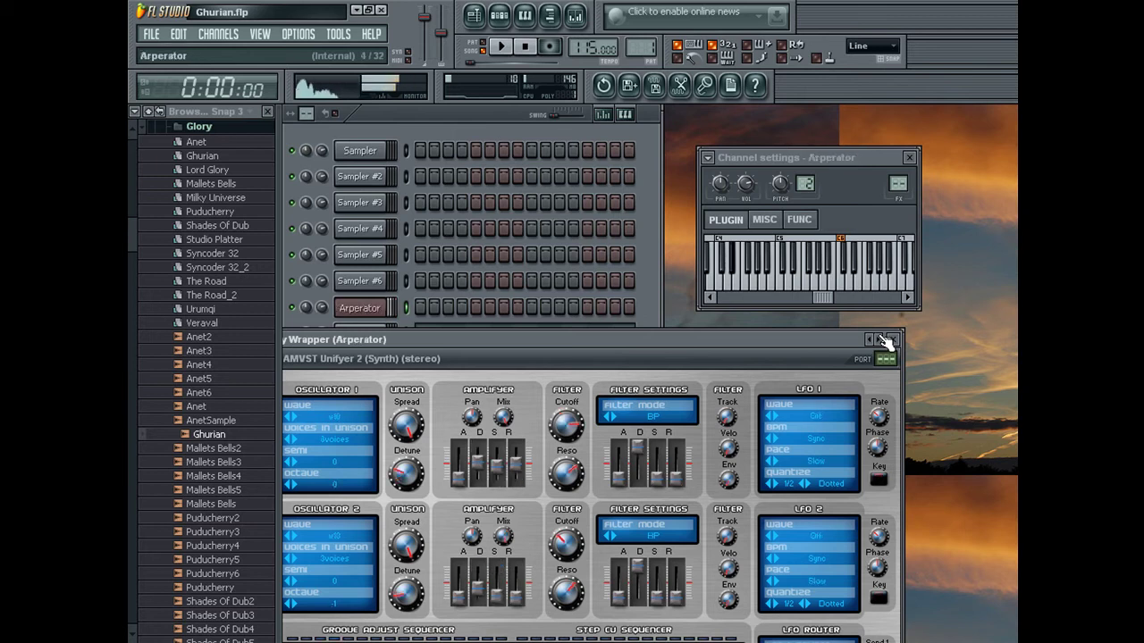
pyautogui.click(884, 341)
pyautogui.click(887, 341)
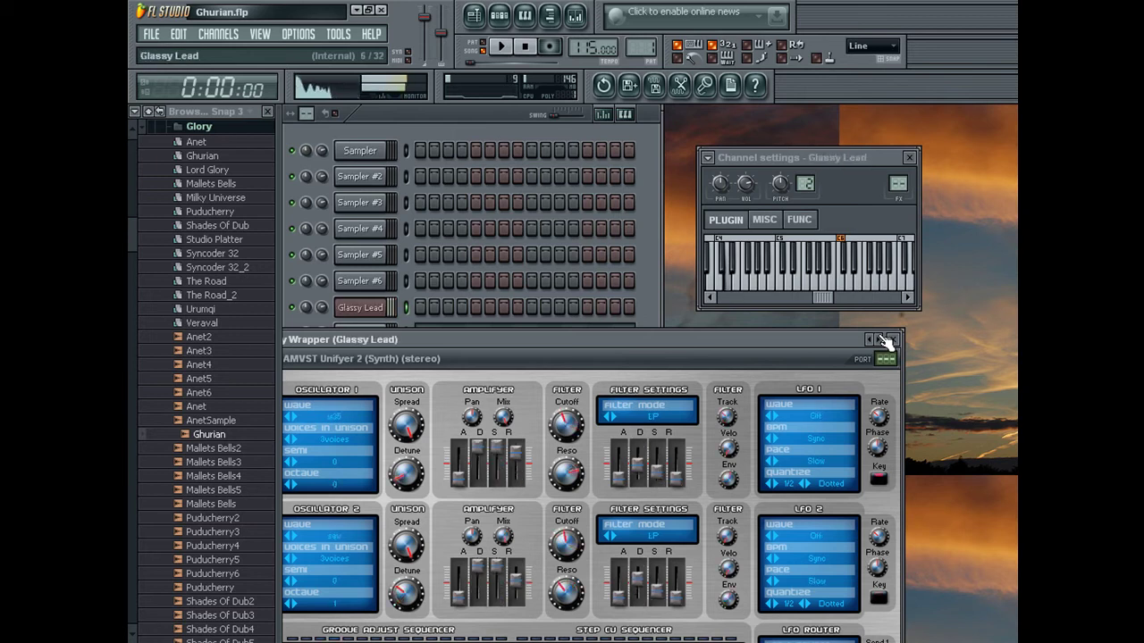
pyautogui.click(887, 342)
pyautogui.click(888, 341)
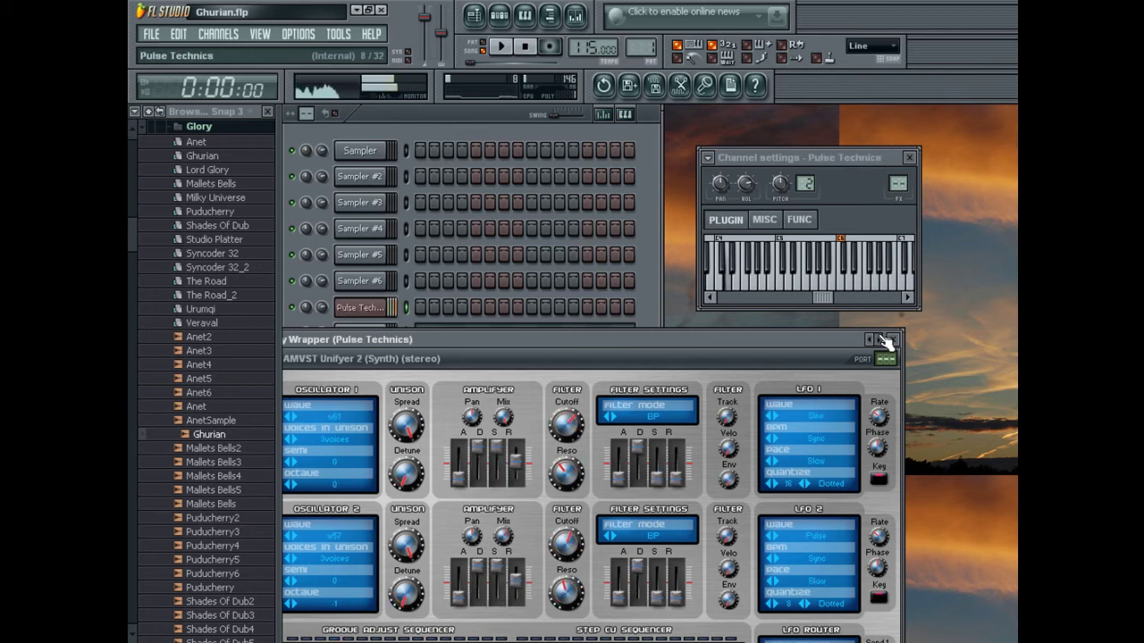
pyautogui.click(887, 341)
pyautogui.click(887, 341)
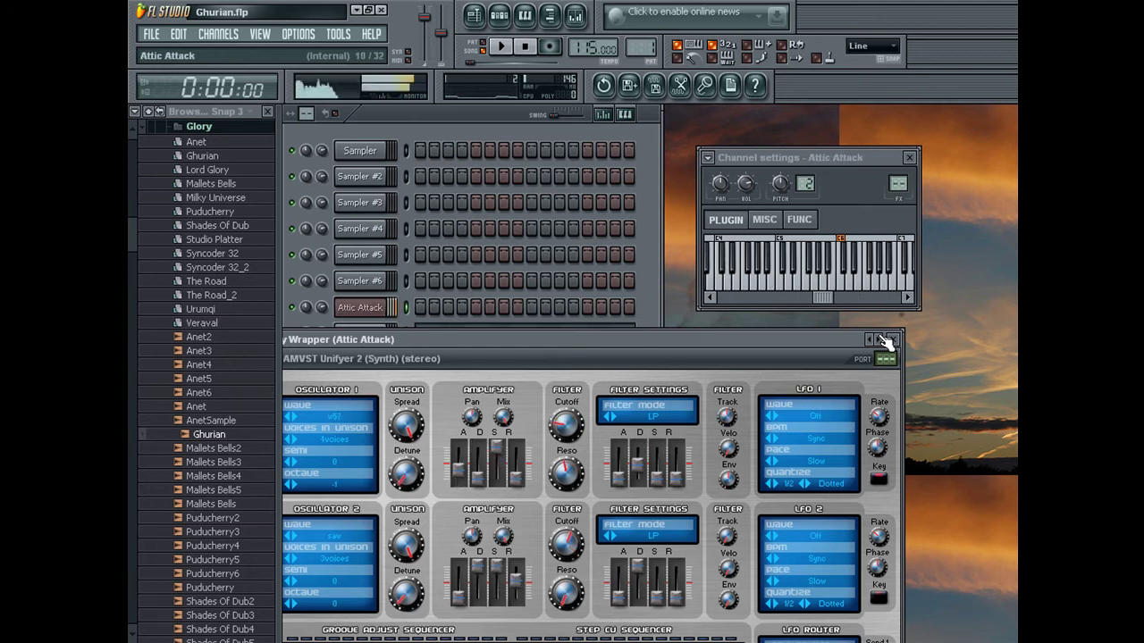
pyautogui.click(887, 341)
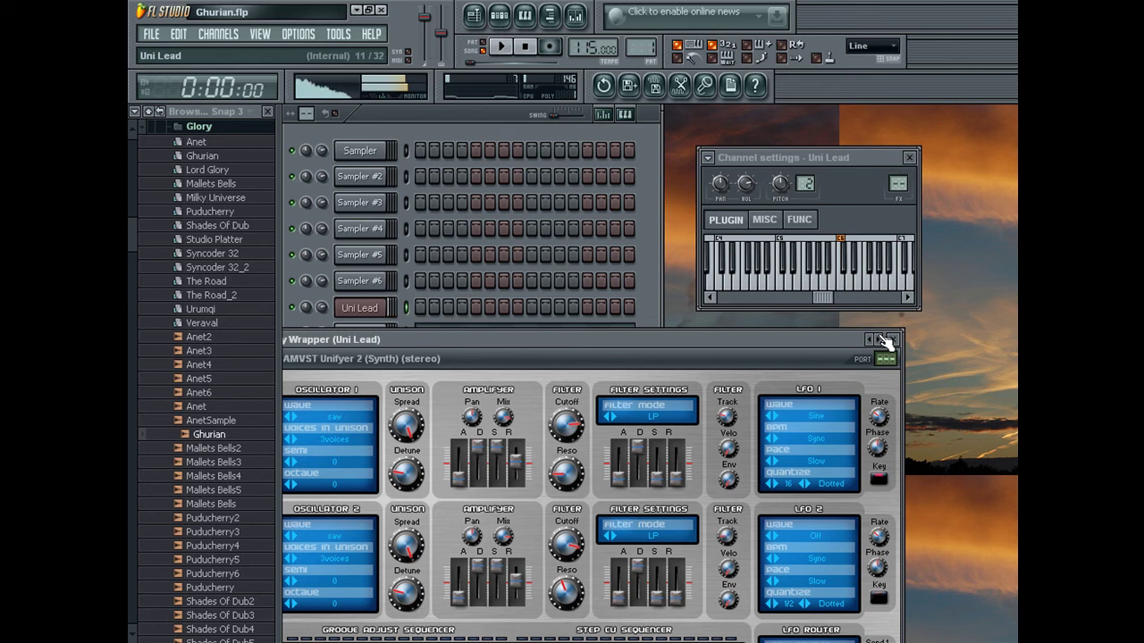
pyautogui.press('space')
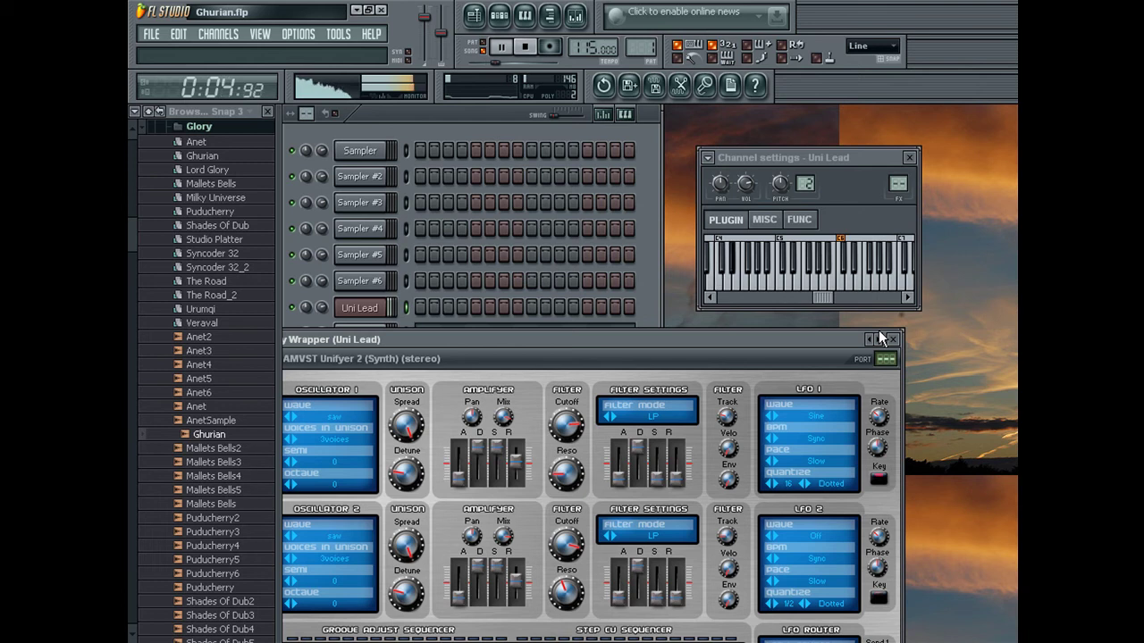
pyautogui.click(882, 339)
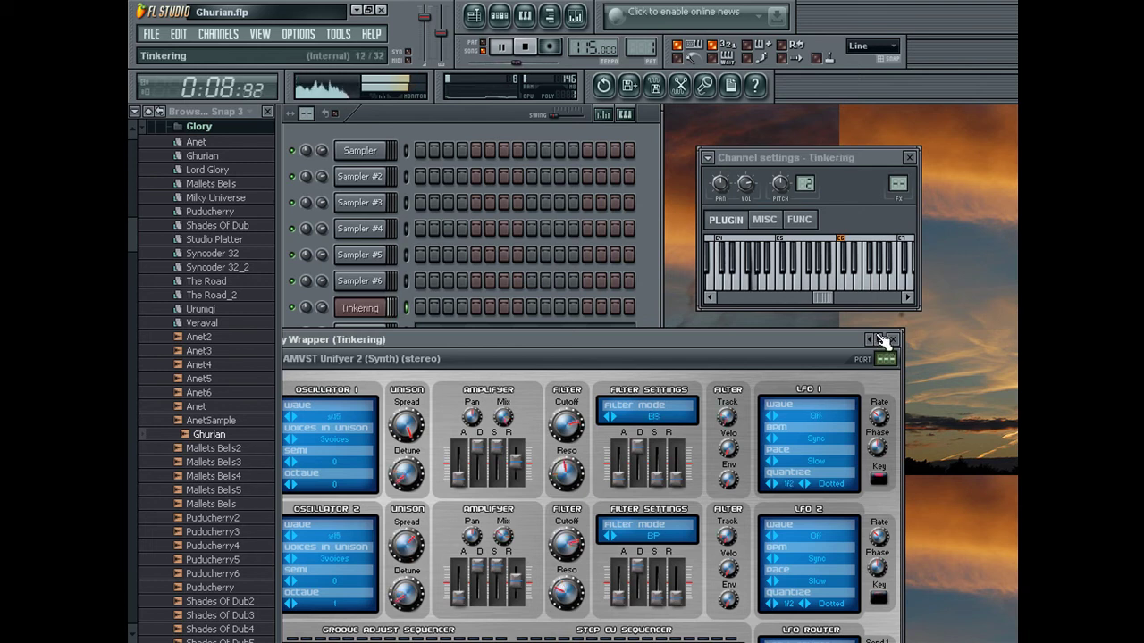
pyautogui.click(477, 124)
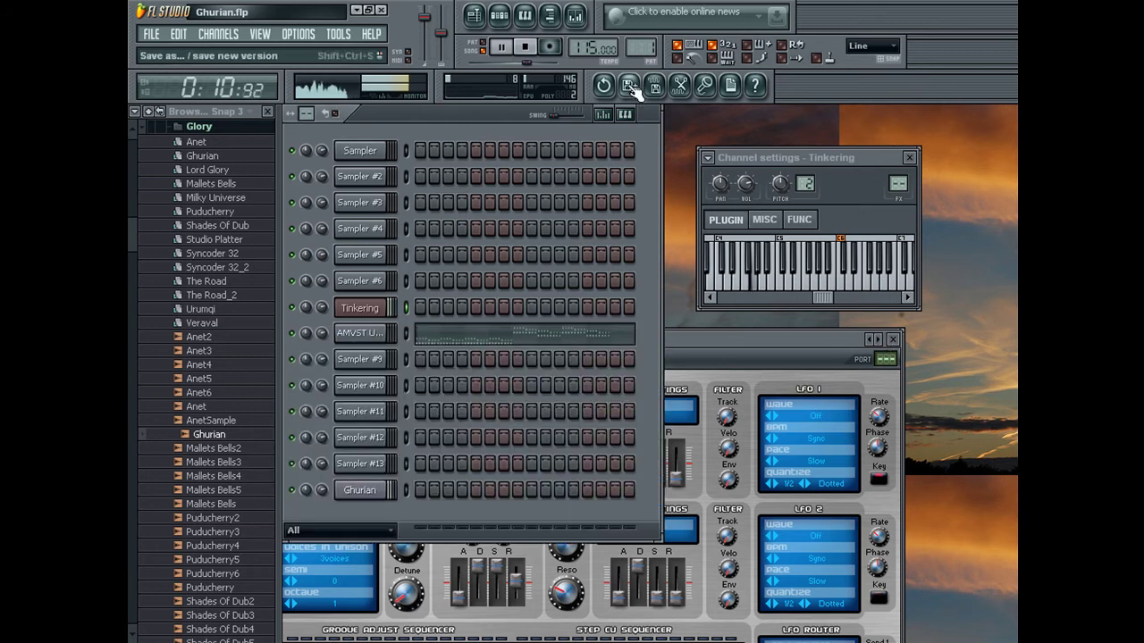
# Select pattern 2, arm recording and record a melody on the Tinkering channel
pyautogui.moveTo(642, 46); pyautogui.dragTo(643, 37)
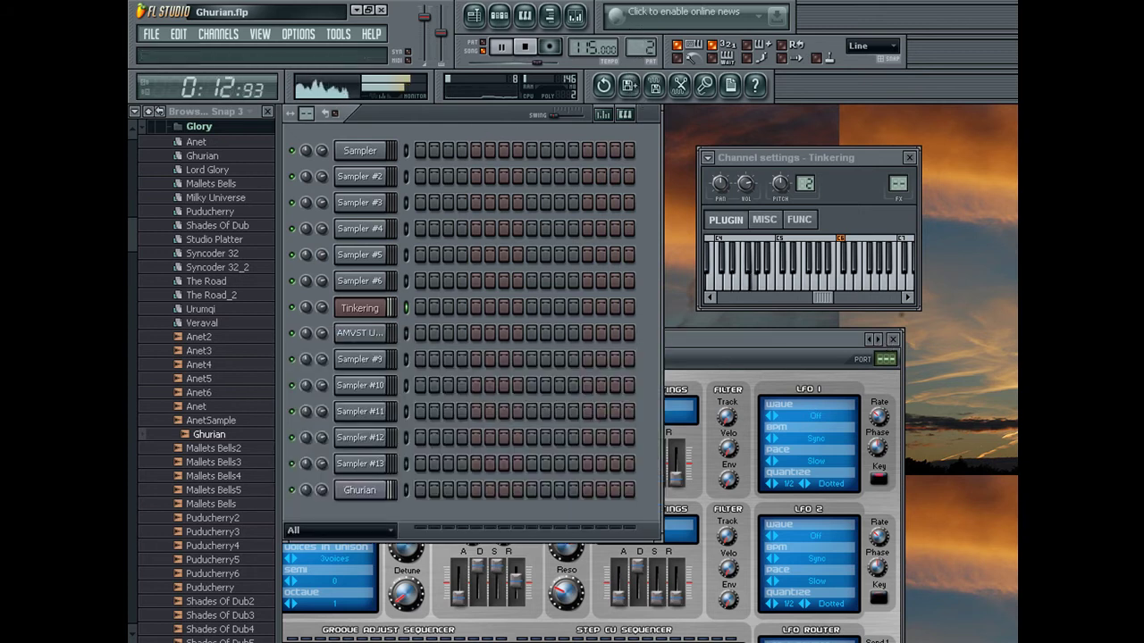
pyautogui.click(553, 48)
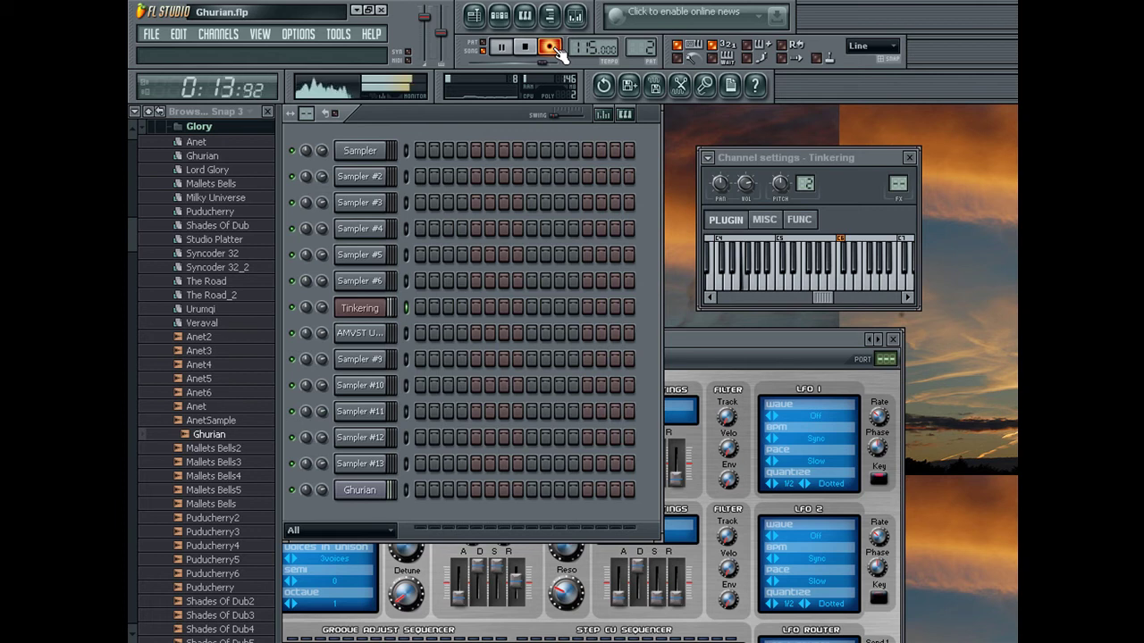
pyautogui.press('space')
# Re-enter the recorded notes in bars 1 to 4 of the Tinkering piano roll so that they start on the grid
pyautogui.click(430, 317)
pyautogui.rightClick(361, 346)
pyautogui.click(361, 347)
pyautogui.rightClick(381, 338)
pyautogui.click(382, 338)
pyautogui.rightClick(402, 345)
pyautogui.click(404, 343)
pyautogui.rightClick(424, 337)
pyautogui.click(426, 337)
pyautogui.rightClick(443, 346)
pyautogui.click(446, 347)
pyautogui.rightClick(466, 337)
pyautogui.click(467, 339)
pyautogui.rightClick(487, 347)
pyautogui.click(490, 347)
# Re-enter the Tinkering notes in bars 5 to 8 on the grid and add an extra note at bar 10
pyautogui.rightClick(510, 291)
pyautogui.click(511, 286)
pyautogui.rightClick(509, 285)
pyautogui.click(511, 299)
pyautogui.click(532, 315)
pyautogui.rightClick(551, 297)
pyautogui.click(550, 286)
pyautogui.rightClick(550, 285)
pyautogui.click(548, 292)
pyautogui.rightClick(567, 315)
pyautogui.click(571, 316)
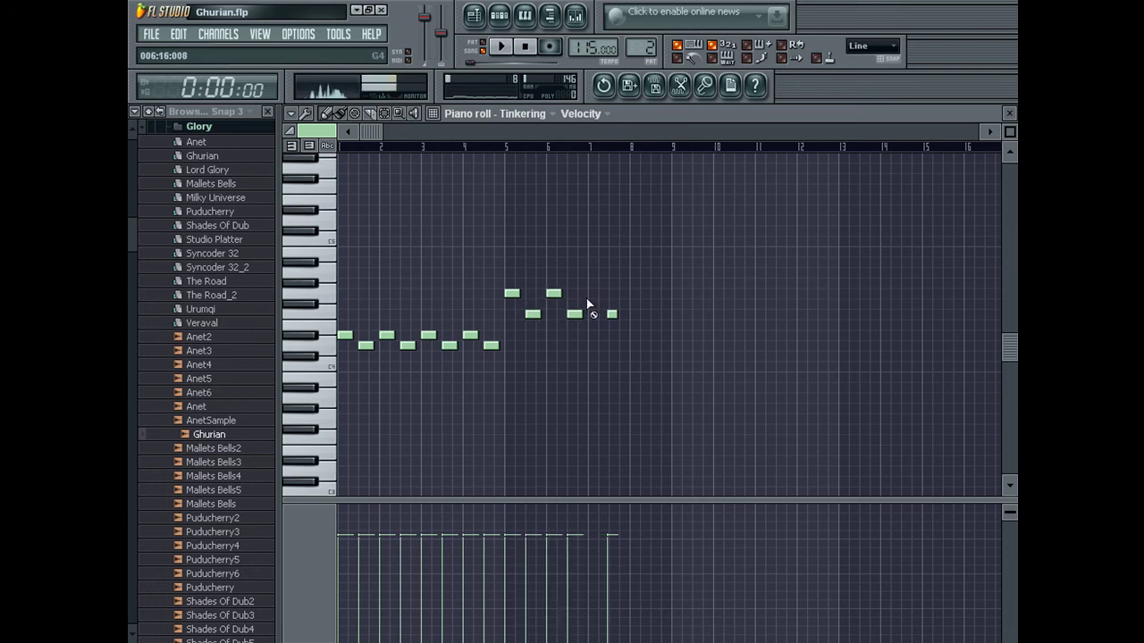
pyautogui.rightClick(609, 313)
pyautogui.click(614, 316)
pyautogui.click(634, 295)
pyautogui.click(653, 317)
pyautogui.press('space')
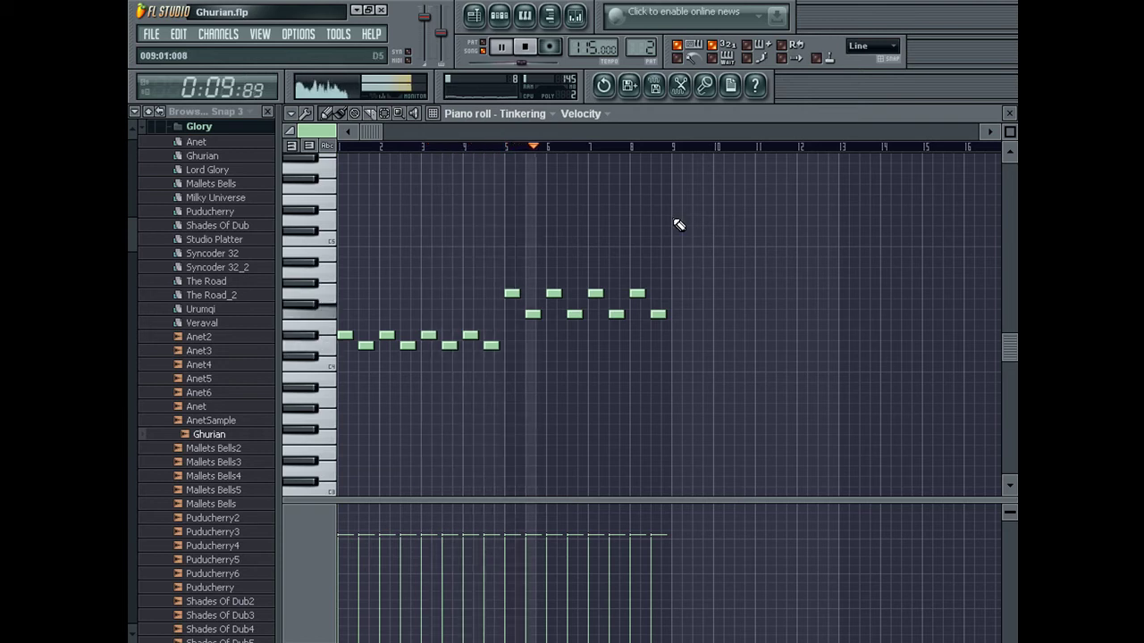
pyautogui.click(720, 314)
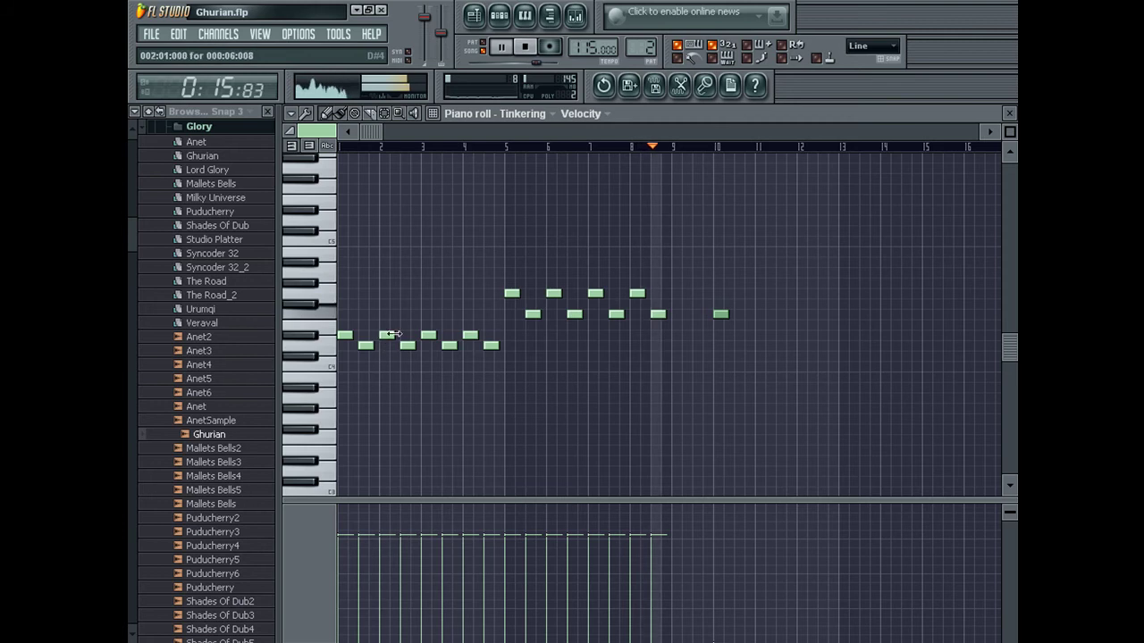
pyautogui.rightClick(720, 314)
pyautogui.hotkey('ctrl', 'z')
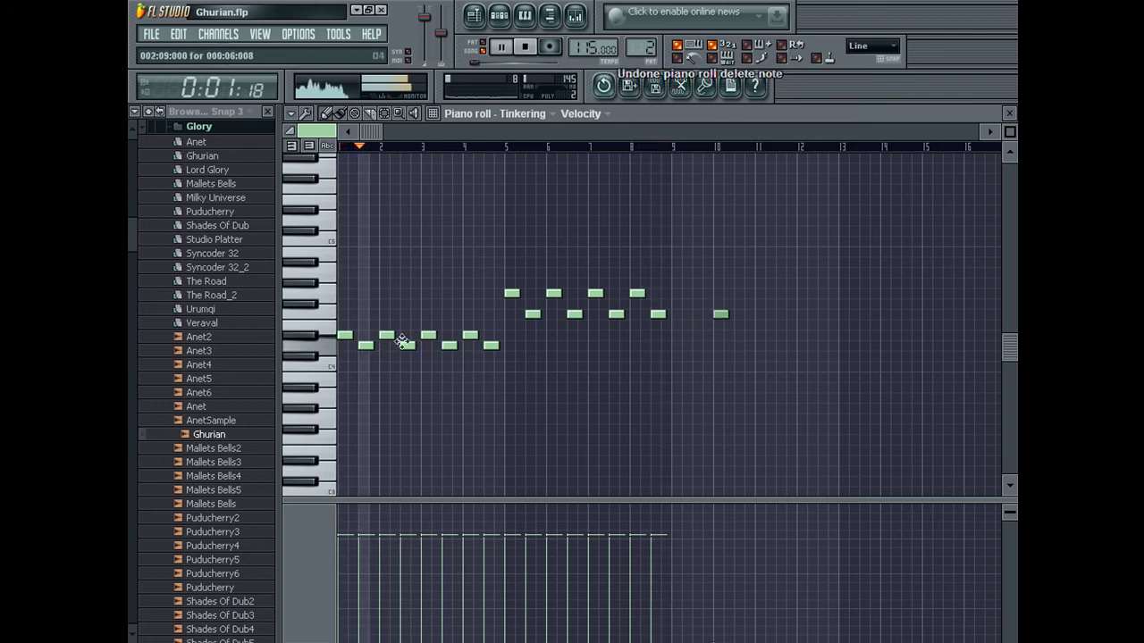
pyautogui.rightClick(409, 346)
pyautogui.hotkey('ctrl', 'z')
pyautogui.rightClick(471, 339)
pyautogui.hotkey('ctrl', 'z')
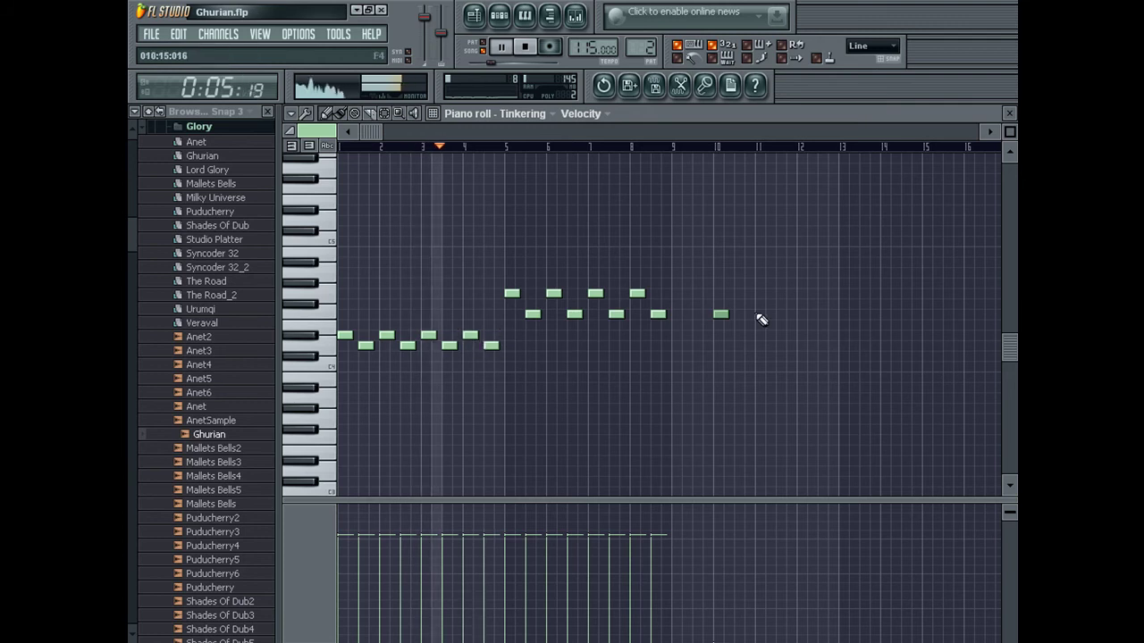
# Delete all the notes in bars 1 to 4 of the Tinkering piano roll
pyautogui.rightClick(492, 346)
pyautogui.rightClick(470, 335)
pyautogui.rightClick(449, 346)
pyautogui.rightClick(429, 335)
pyautogui.rightClick(387, 335)
pyautogui.rightClick(345, 335)
pyautogui.rightClick(365, 346)
pyautogui.rightClick(408, 346)
# Shift all remaining Tinkering notes back from bar 5 to start at bar 1, keeping their pitch
pyautogui.press('Escape')
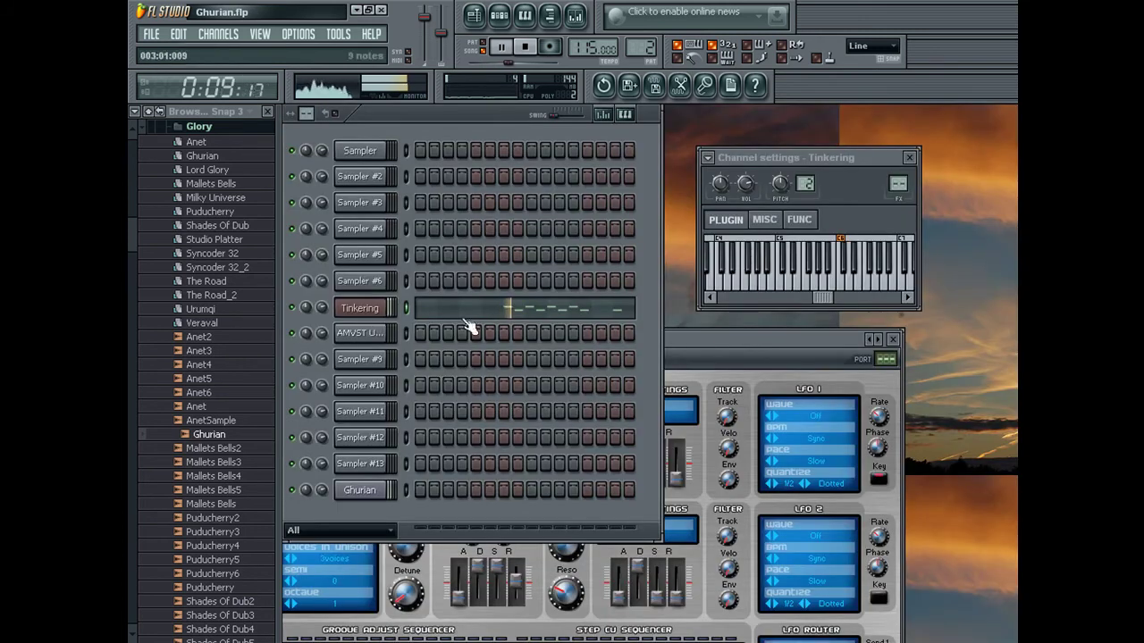
pyautogui.click(426, 316)
pyautogui.hotkey('ctrl', 'a')
pyautogui.moveTo(507, 316); pyautogui.dragTo(344, 315)
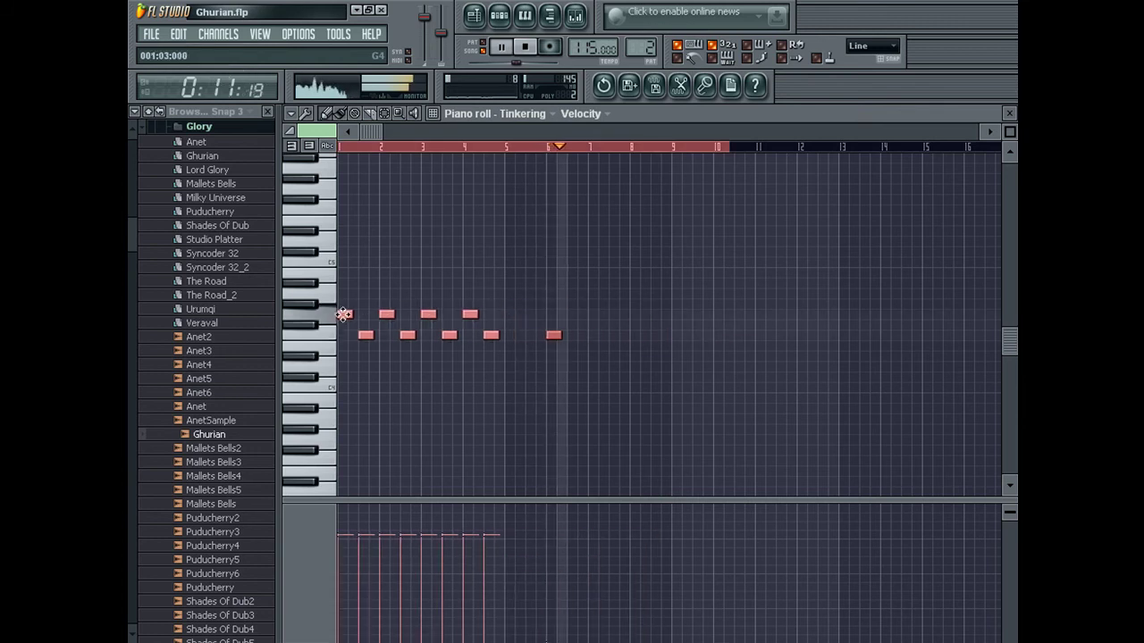
pyautogui.press('Escape')
# Rename the Sampler #9 channel as Tinkering and paste the Tinkering melody's notes into it
pyautogui.rightClick(386, 301)
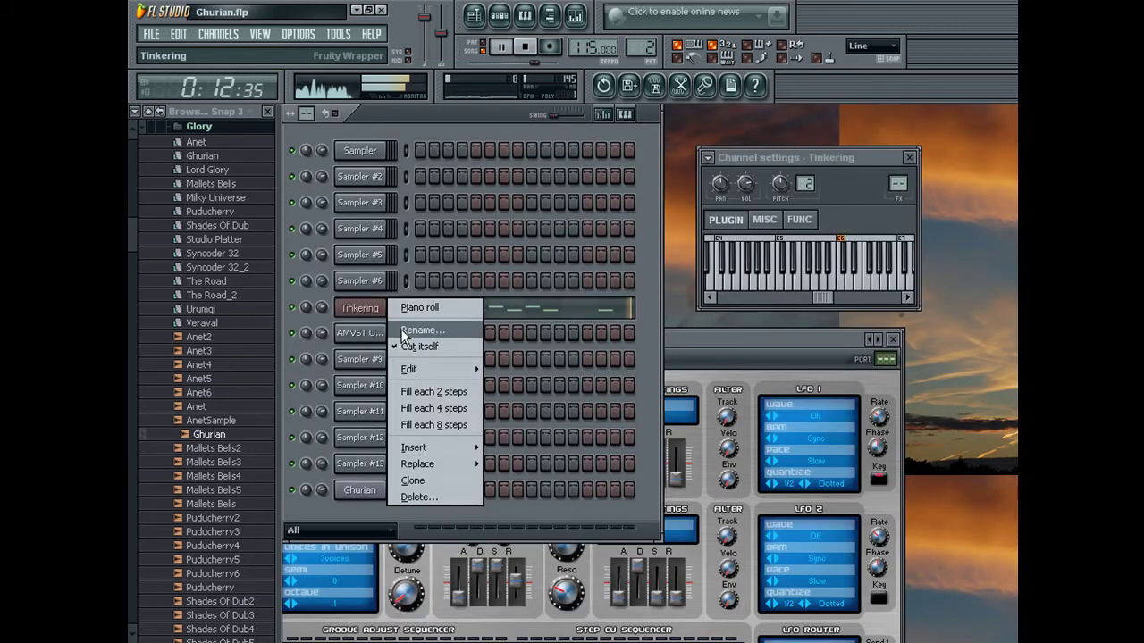
pyautogui.click(403, 331)
pyautogui.press('Escape')
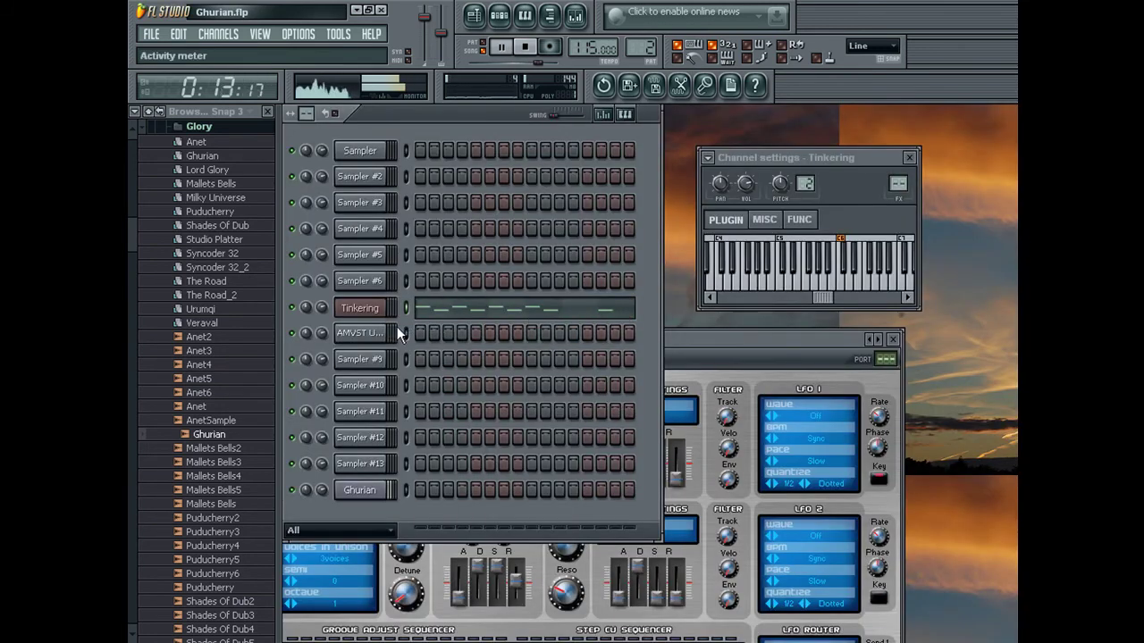
pyautogui.rightClick(387, 358)
pyautogui.click(415, 383)
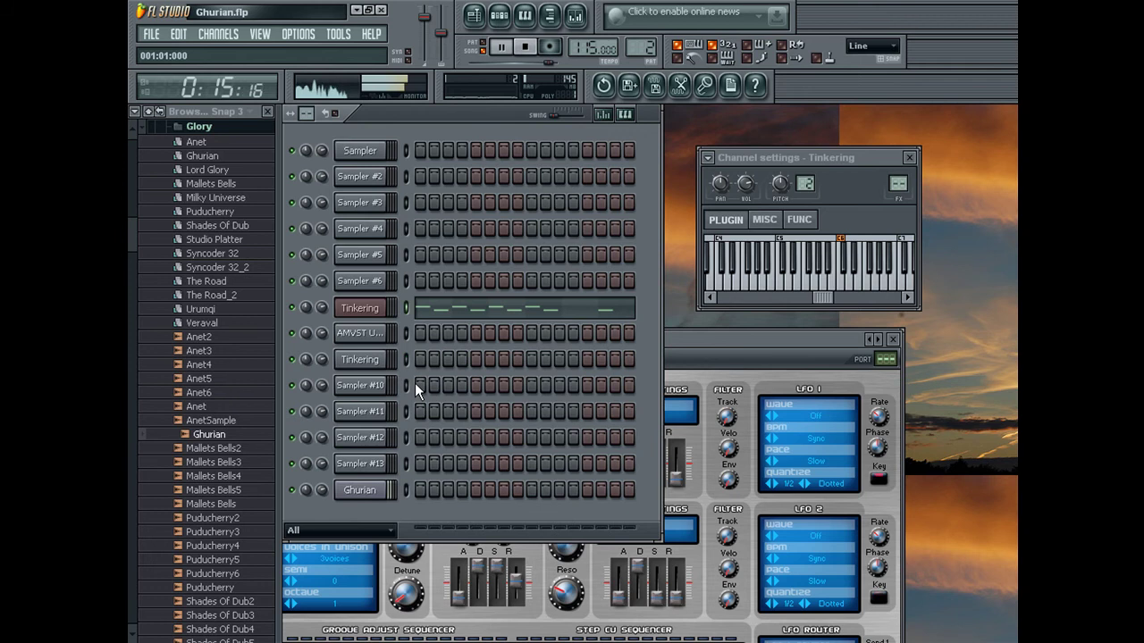
pyautogui.press('space')
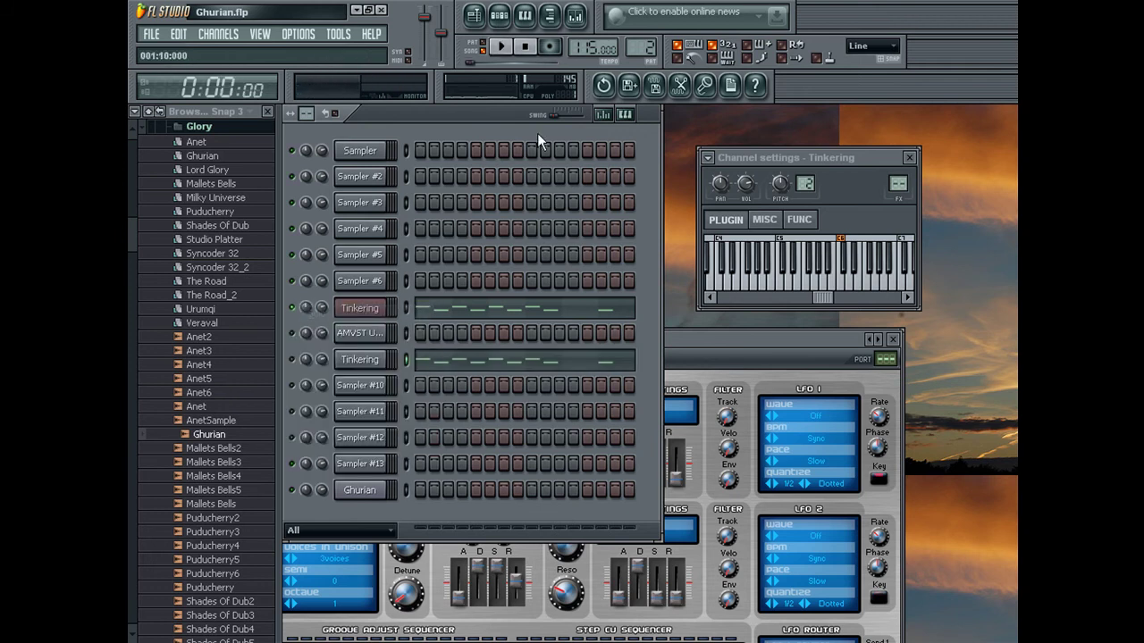
# Open the mixer and render the pattern to the WAV file Ghurian2 in the Glory folder
pyautogui.click(574, 17)
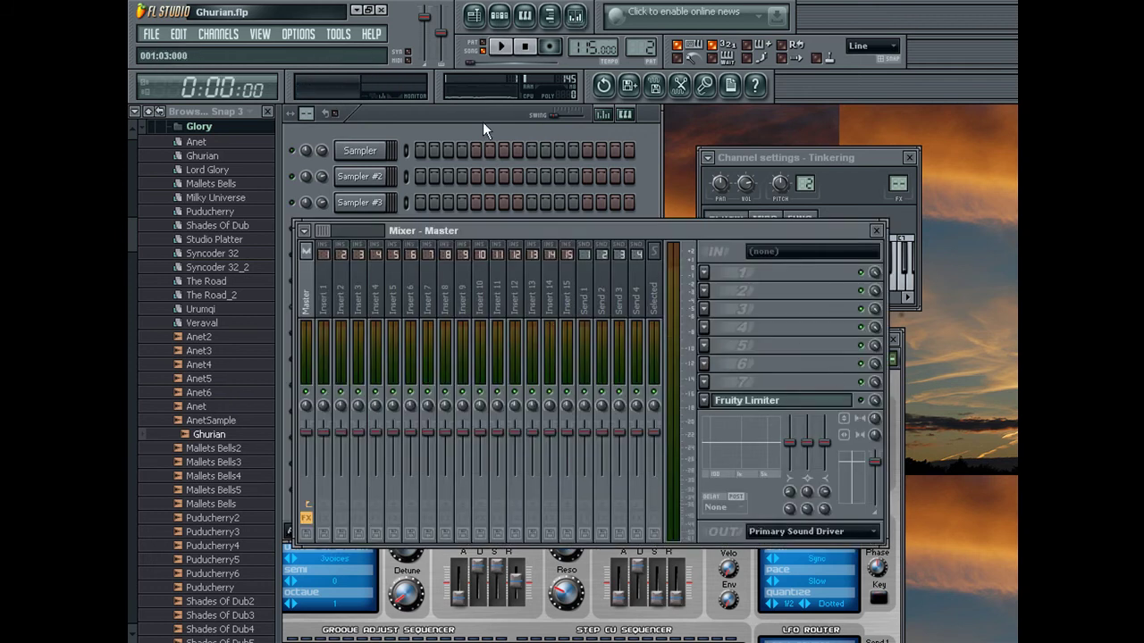
pyautogui.press('F9')
pyautogui.hotkey('ctrl', 'r')
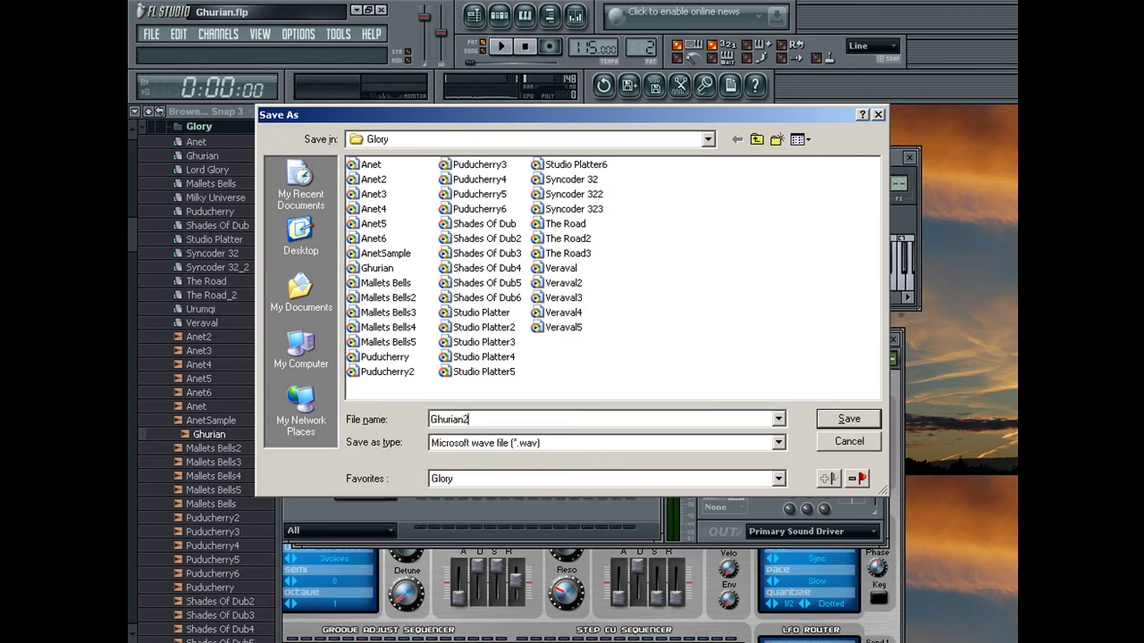
pyautogui.write('2')
pyautogui.press('Return')
pyautogui.press('Return')
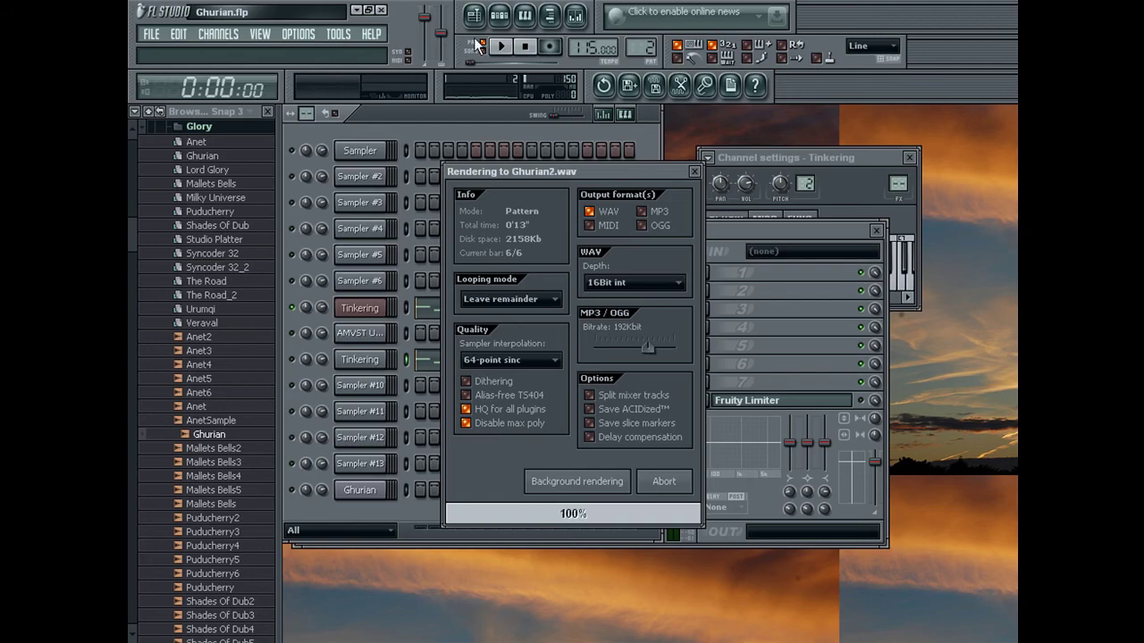
# Switch to song mode, refresh the sample browser and place the Ghurian2 clip on the playlist's second track at bar 5
pyautogui.click(483, 51)
pyautogui.click(473, 15)
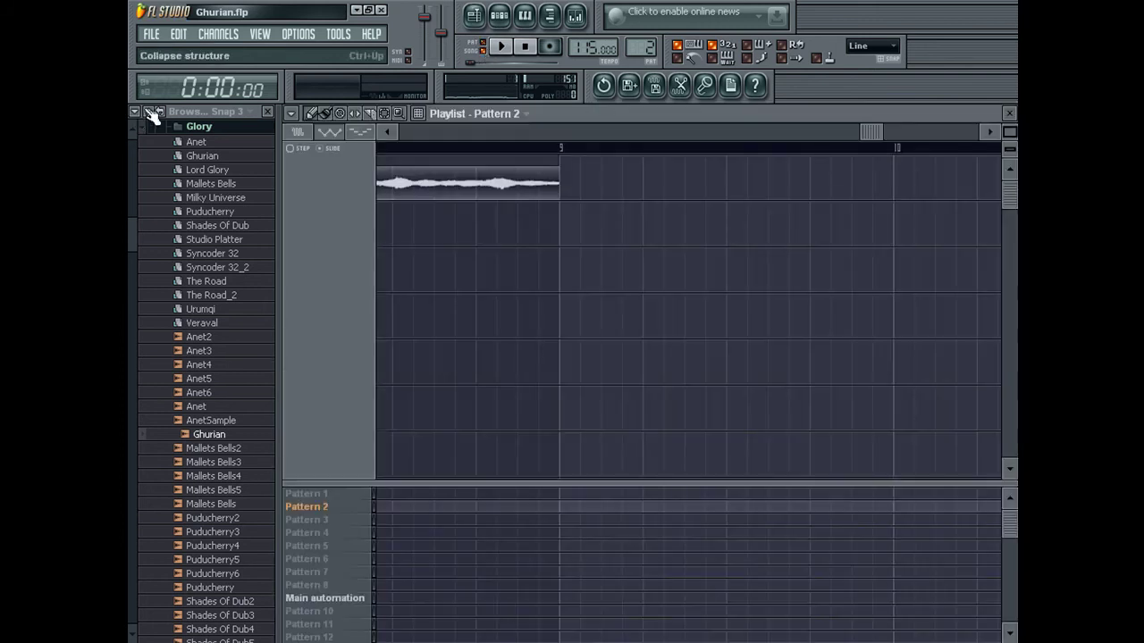
pyautogui.click(160, 111)
pyautogui.moveTo(235, 434); pyautogui.dragTo(646, 132)
pyautogui.moveTo(1009, 131); pyautogui.dragTo(938, 133)
pyautogui.moveTo(650, 133); pyautogui.dragTo(216, 162)
pyautogui.click(483, 275)
pyautogui.rightClick(470, 241)
pyautogui.moveTo(500, 252); pyautogui.dragTo(489, 201)
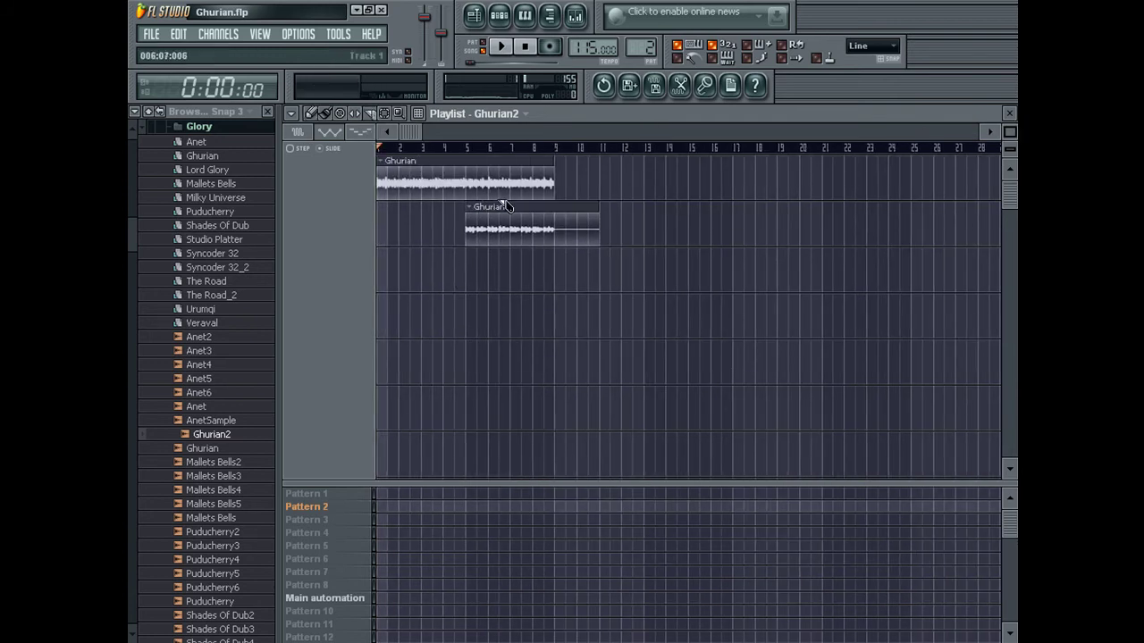
# Slice the Ghurian2 clip at bar 9, delete the part after the cut and close the playlist
pyautogui.moveTo(561, 202); pyautogui.dragTo(553, 254)
pyautogui.click(312, 114)
pyautogui.rightClick(574, 232)
pyautogui.press('F5')
# Turn off the solo, show all channels and cut the notes from the first Tinkering channel
pyautogui.rightClick(292, 177)
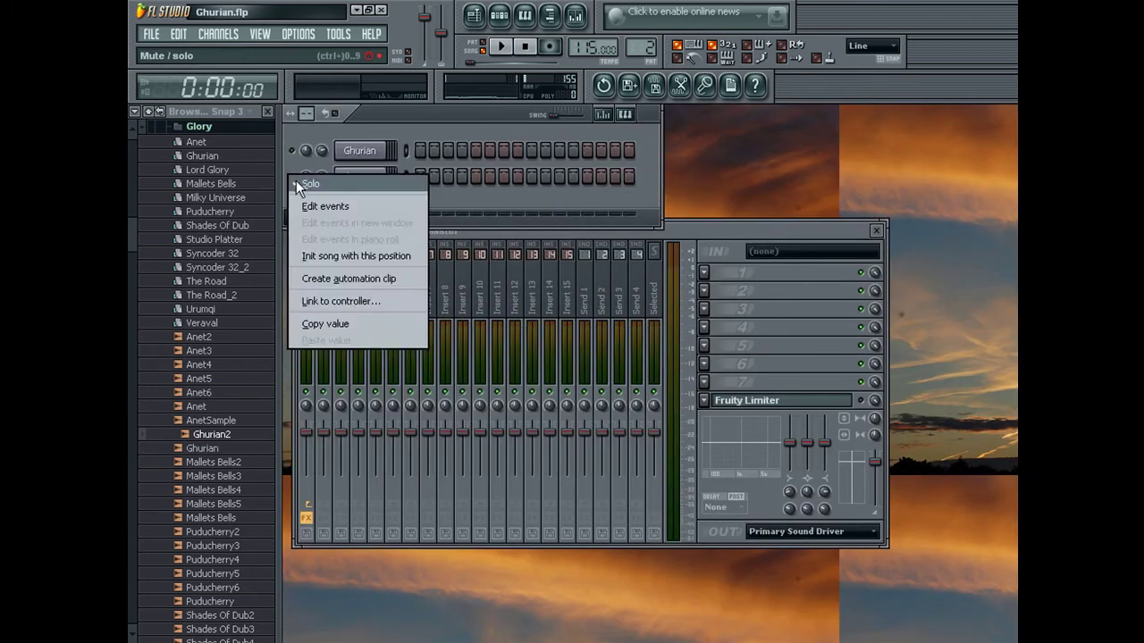
pyautogui.click(296, 183)
pyautogui.click(332, 218)
pyautogui.click(386, 326)
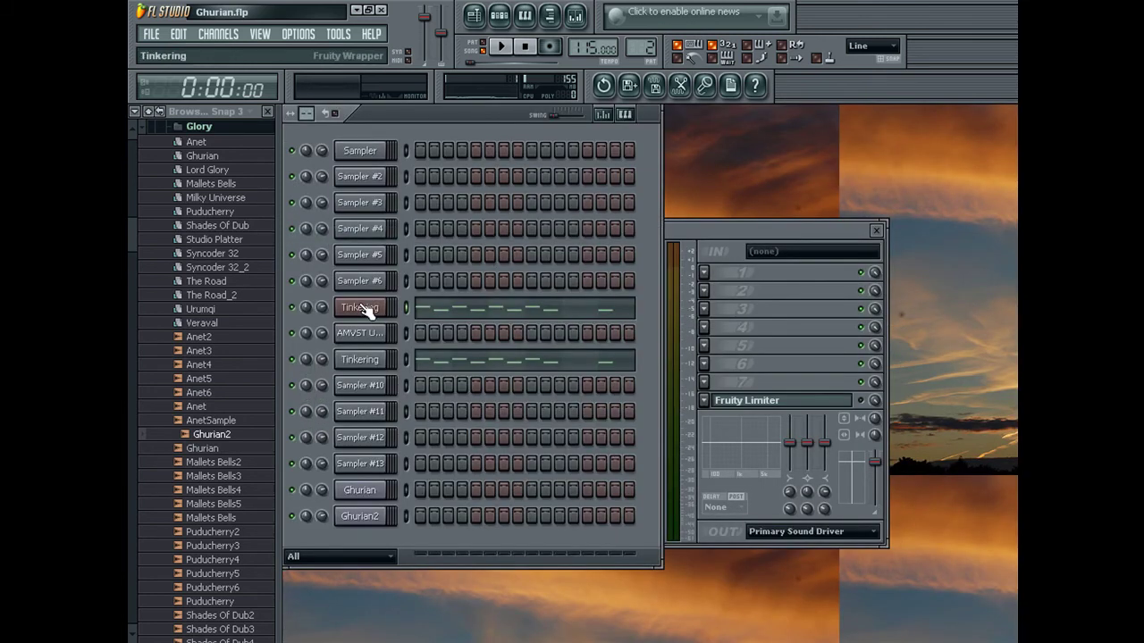
pyautogui.hotkey('ctrl', 'x')
# Audition other presets in the first Tinkering channel's synth during playback, select Anabass and return to the step sequencer
pyautogui.press('space')
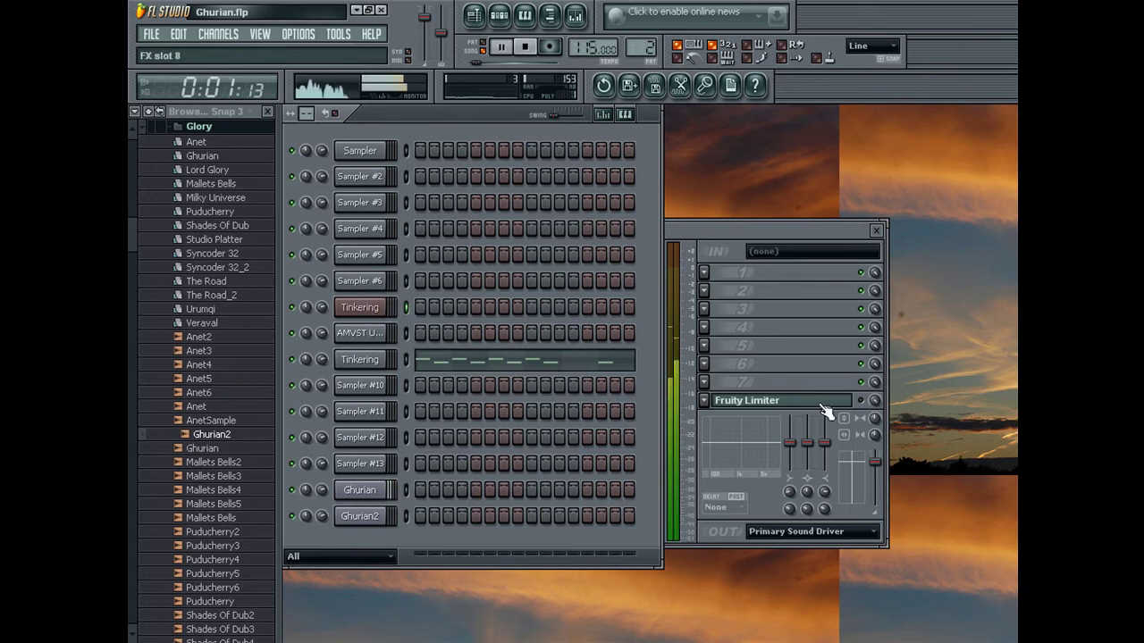
pyautogui.click(824, 414)
pyautogui.click(439, 135)
pyautogui.click(362, 308)
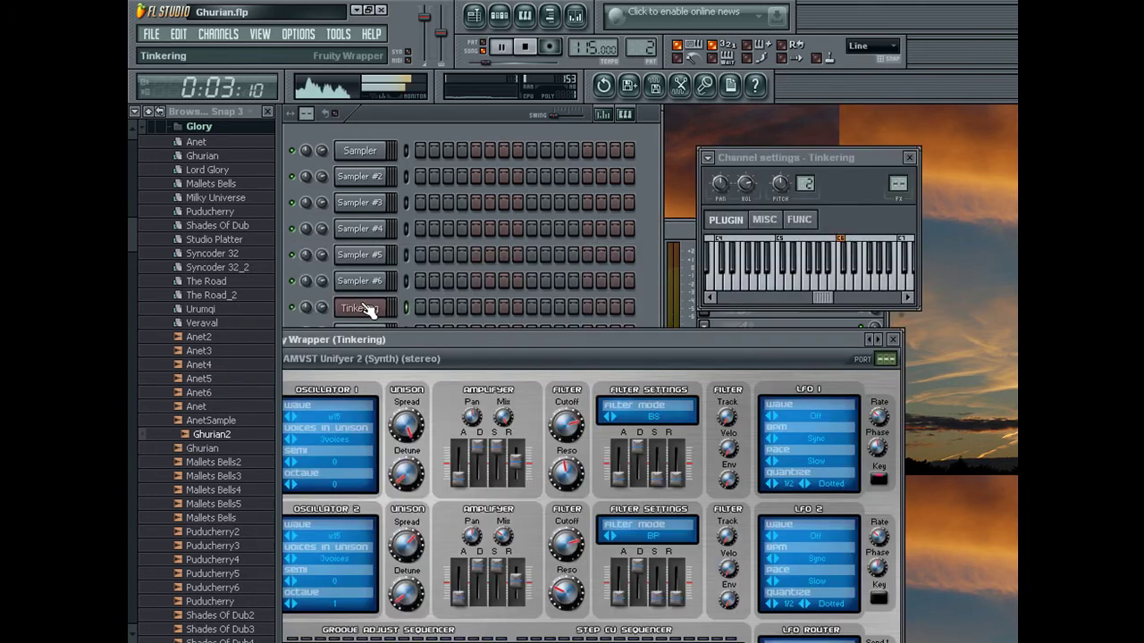
pyautogui.click(883, 340)
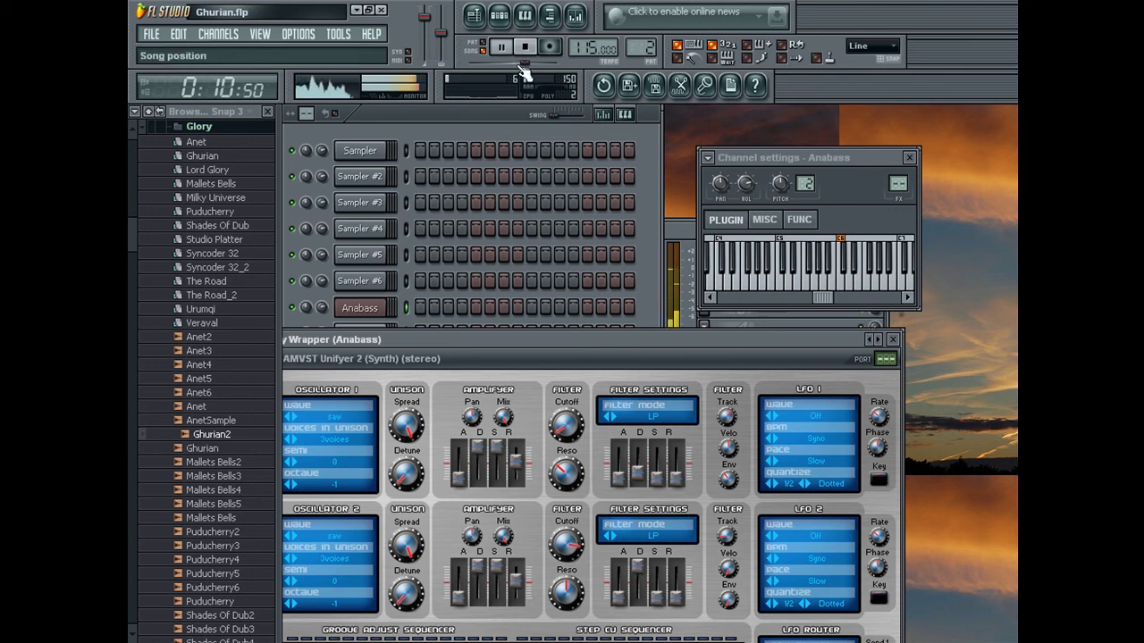
pyautogui.click(417, 138)
# Select pattern 3 and move the playlist's playback position to the middle of bar 3
pyautogui.moveTo(642, 49); pyautogui.dragTo(642, 41)
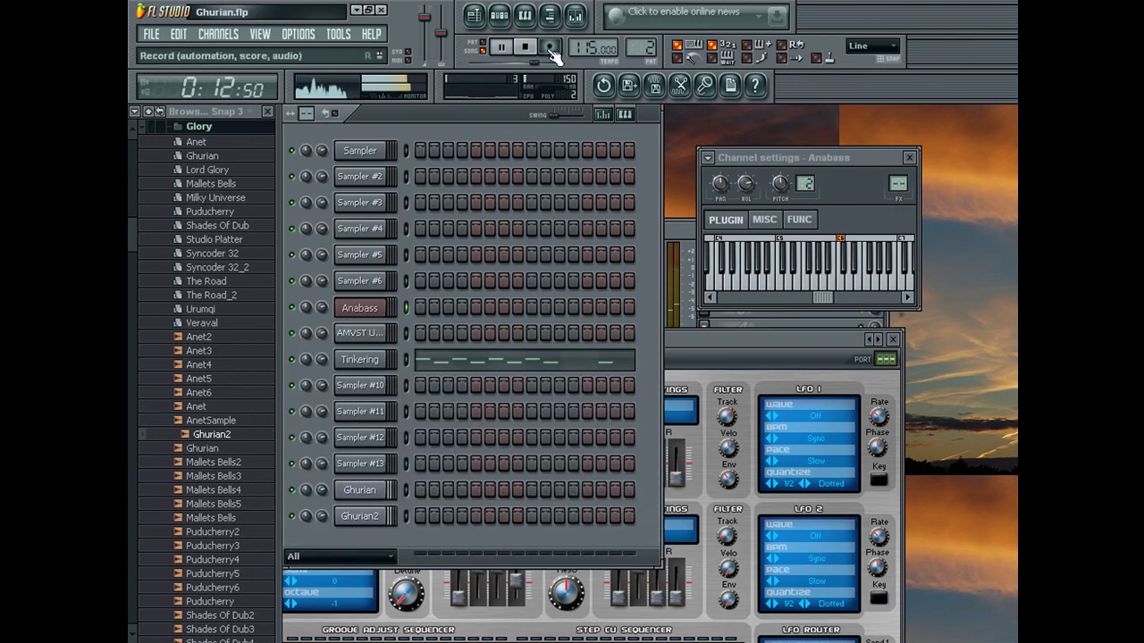
pyautogui.click(474, 16)
pyautogui.click(434, 147)
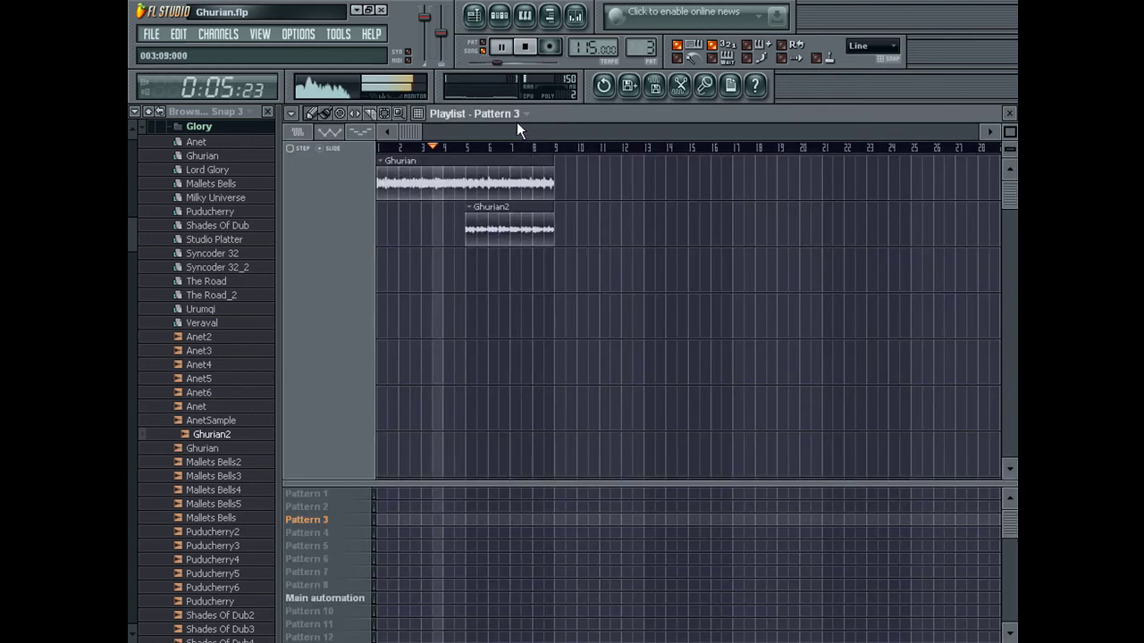
pyautogui.click(1008, 113)
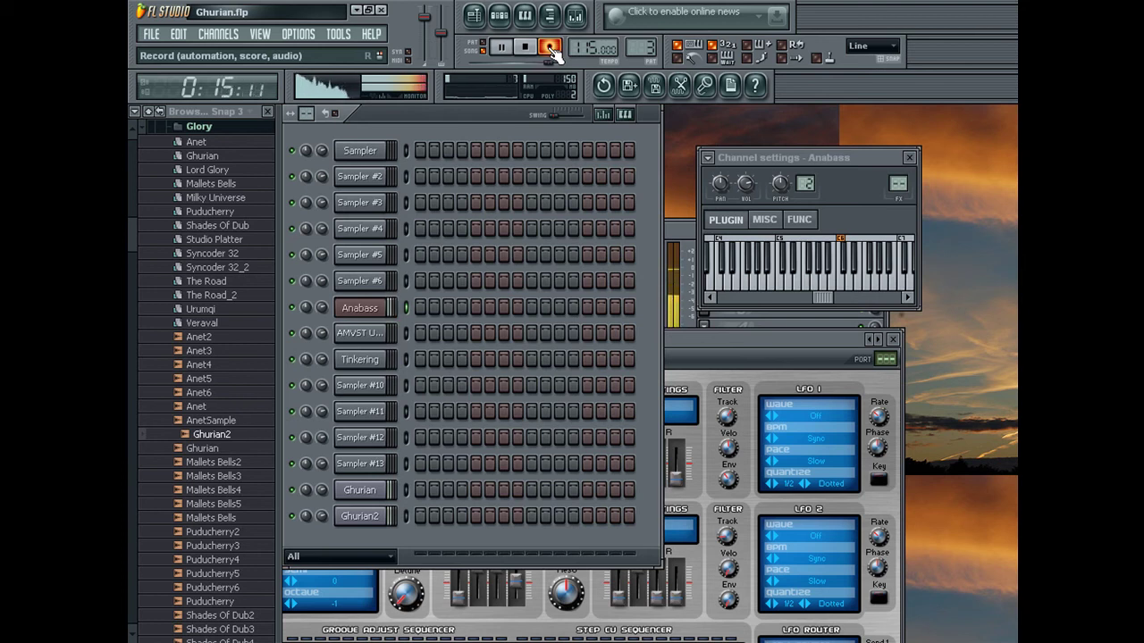
pyautogui.press('space')
pyautogui.press('space')
pyautogui.press('space')
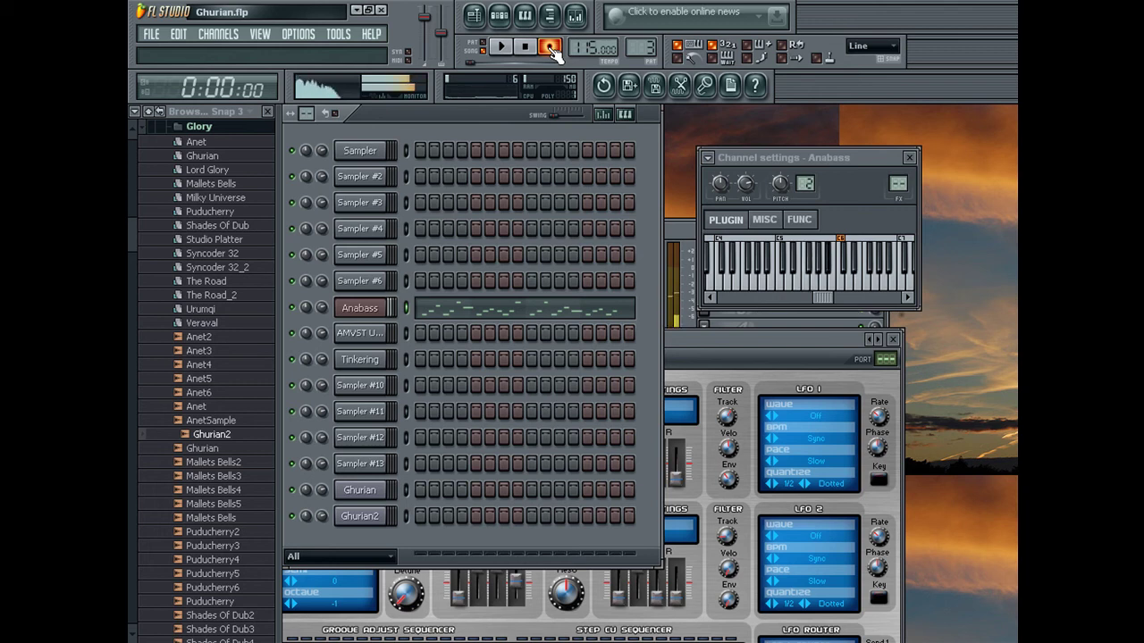
pyautogui.click(178, 33)
pyautogui.click(182, 50)
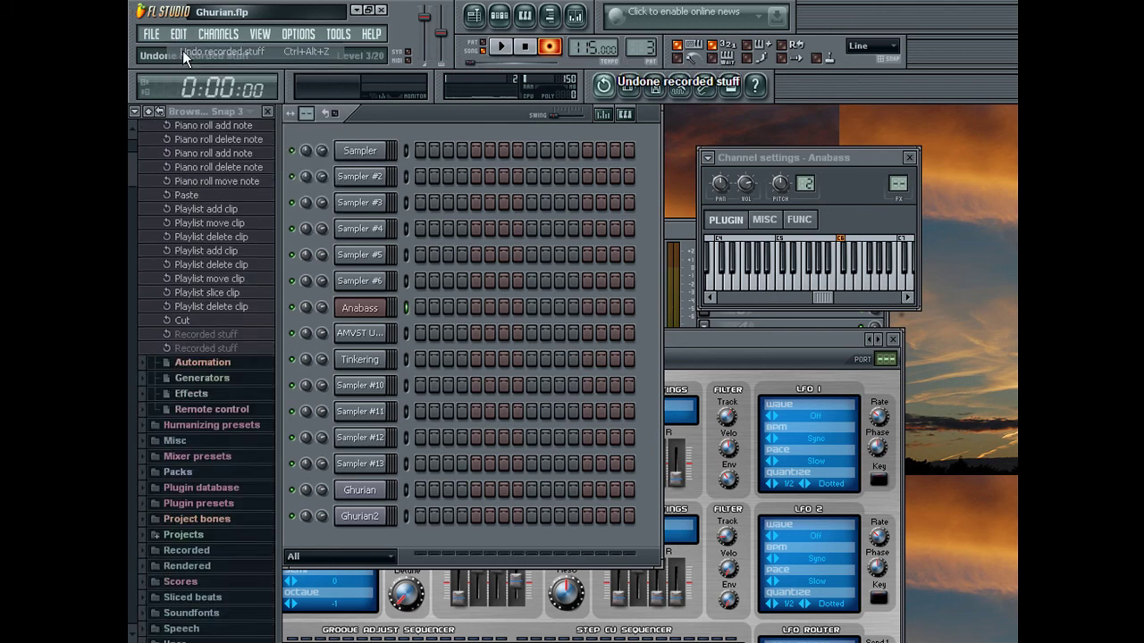
# Move the song position to bar 4, record a melody on the Anabass channel in pattern 3 and turn recording off
pyautogui.press('F5')
pyautogui.click(449, 148)
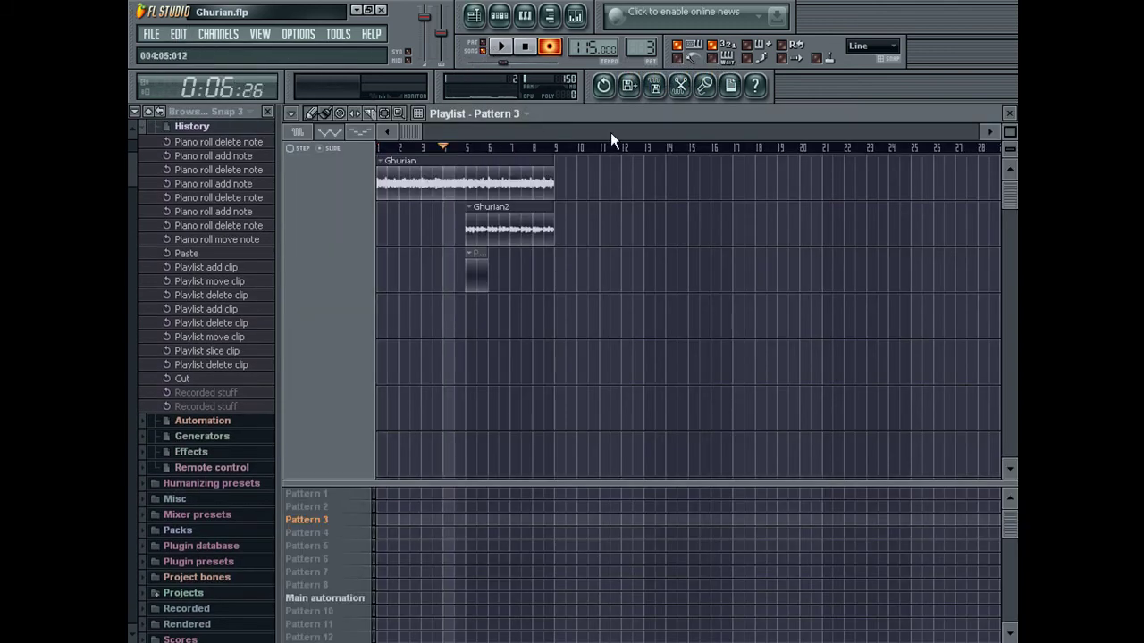
pyautogui.click(1008, 113)
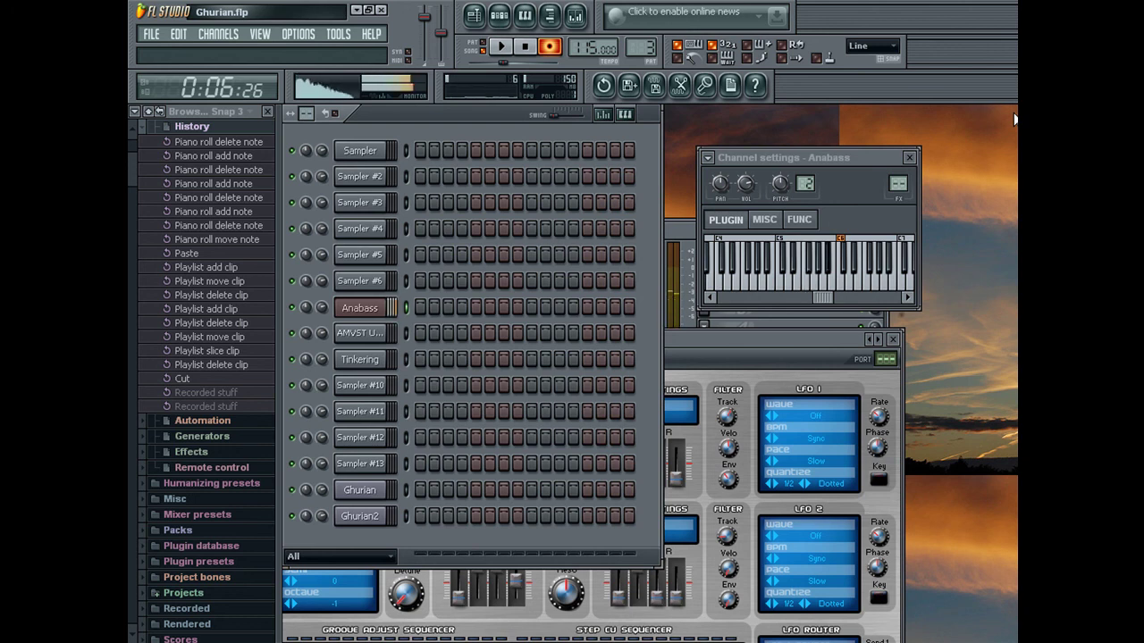
pyautogui.press('space')
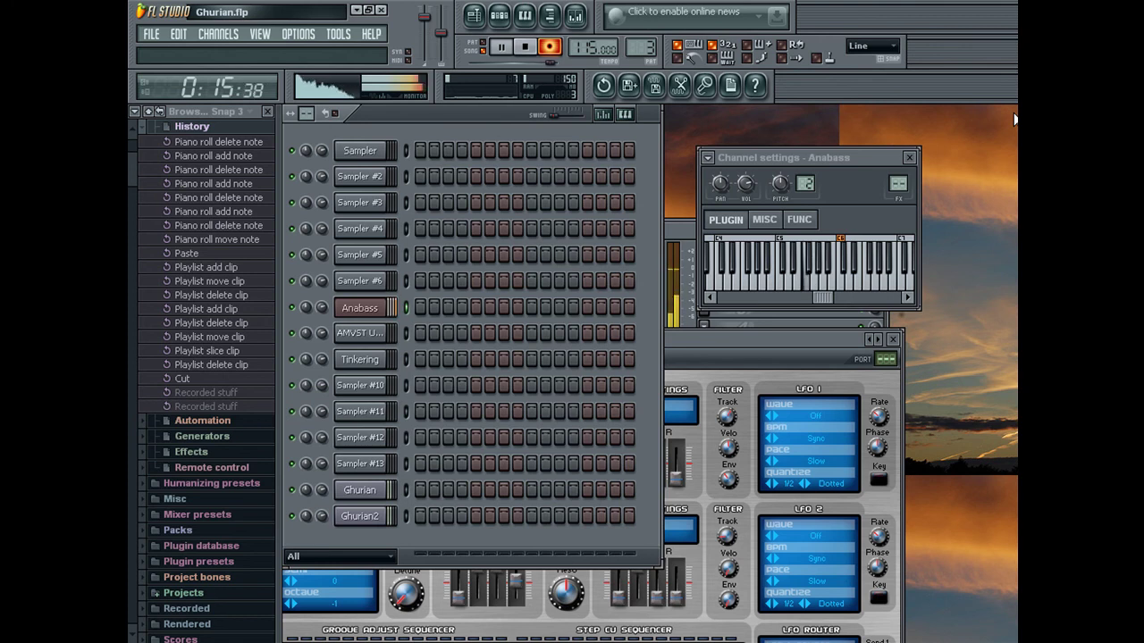
pyautogui.press('space')
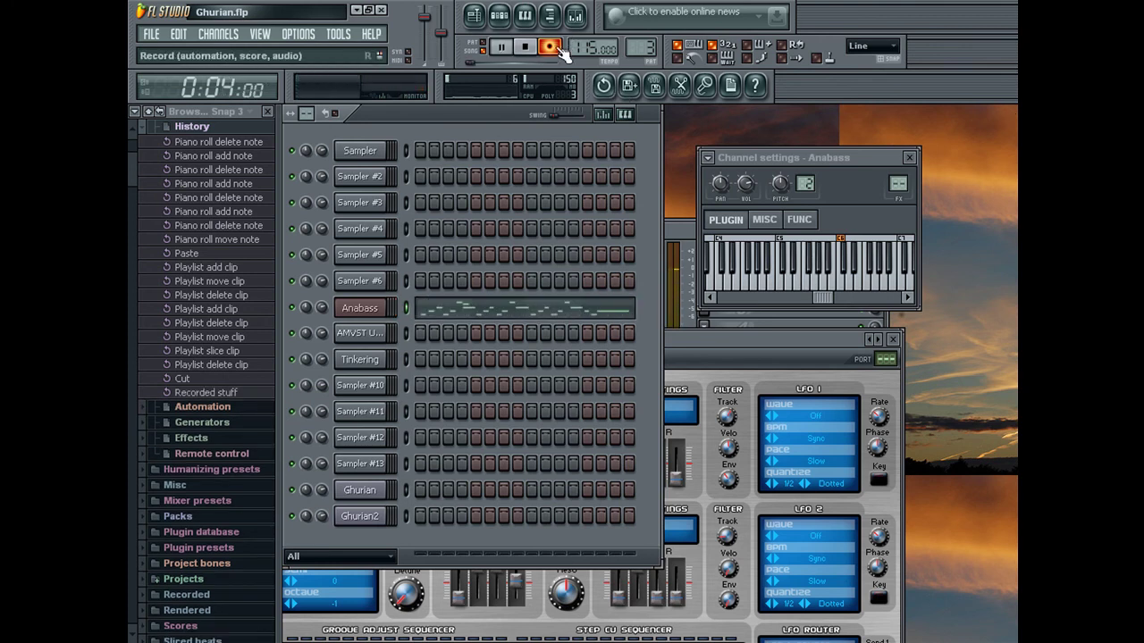
pyautogui.click(553, 48)
pyautogui.click(525, 48)
# Open the Anabass piano roll and align the recorded notes of bar 1 with the grid
pyautogui.click(513, 307)
pyautogui.press('space')
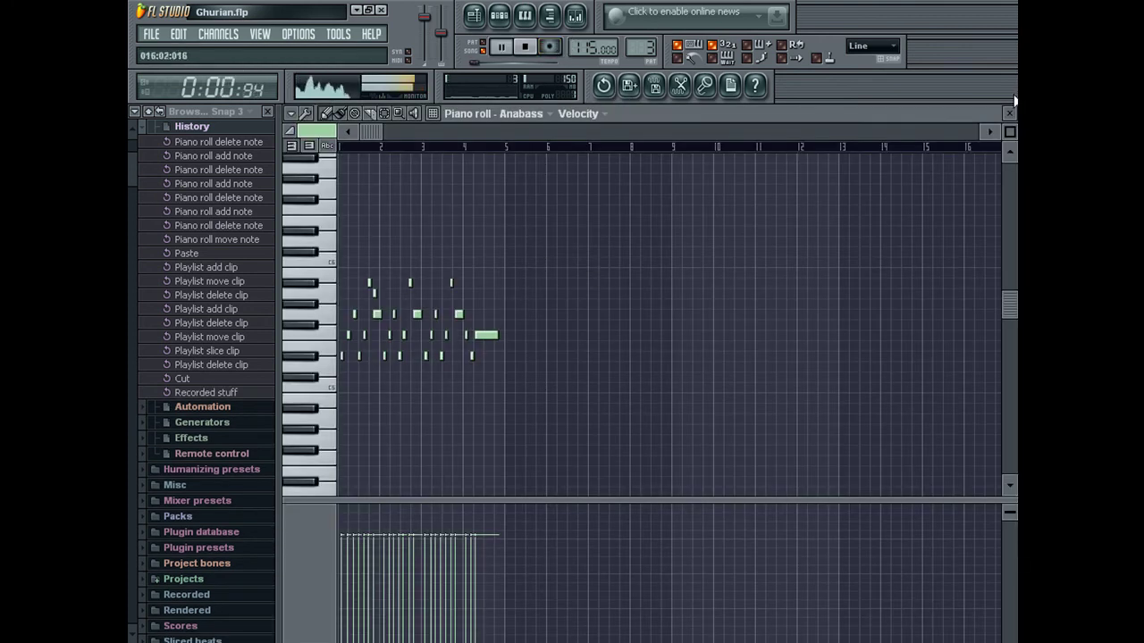
pyautogui.moveTo(1009, 131); pyautogui.dragTo(1010, 89)
pyautogui.moveTo(379, 355); pyautogui.dragTo(465, 314)
pyautogui.rightClick(469, 315)
pyautogui.click(550, 337)
pyautogui.rightClick(550, 337)
pyautogui.click(551, 337)
pyautogui.click(594, 283)
pyautogui.rightClick(593, 283)
pyautogui.click(593, 283)
pyautogui.click(629, 292)
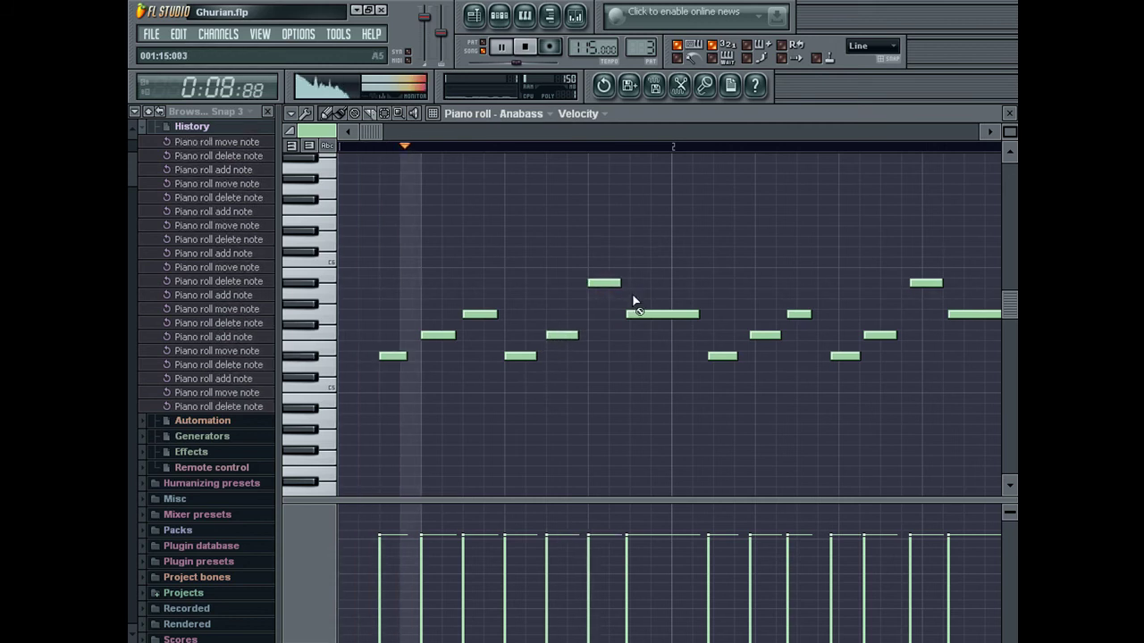
pyautogui.rightClick(641, 316)
pyautogui.press('space')
pyautogui.click(634, 314)
pyautogui.rightClick(640, 293)
# Align the Anabass notes of bar 2 with the grid and play the melody back
pyautogui.click(713, 355)
pyautogui.rightClick(714, 355)
pyautogui.click(713, 355)
pyautogui.rightClick(763, 336)
pyautogui.click(758, 337)
pyautogui.click(794, 316)
pyautogui.rightClick(797, 316)
pyautogui.click(798, 315)
pyautogui.click(835, 356)
pyautogui.rightClick(838, 357)
pyautogui.click(839, 357)
pyautogui.moveTo(876, 335); pyautogui.dragTo(892, 335)
pyautogui.moveTo(914, 283); pyautogui.dragTo(927, 283)
pyautogui.click(952, 316)
pyautogui.rightClick(956, 317)
pyautogui.click(964, 316)
pyautogui.press('space')
pyautogui.moveTo(382, 132); pyautogui.dragTo(577, 183)
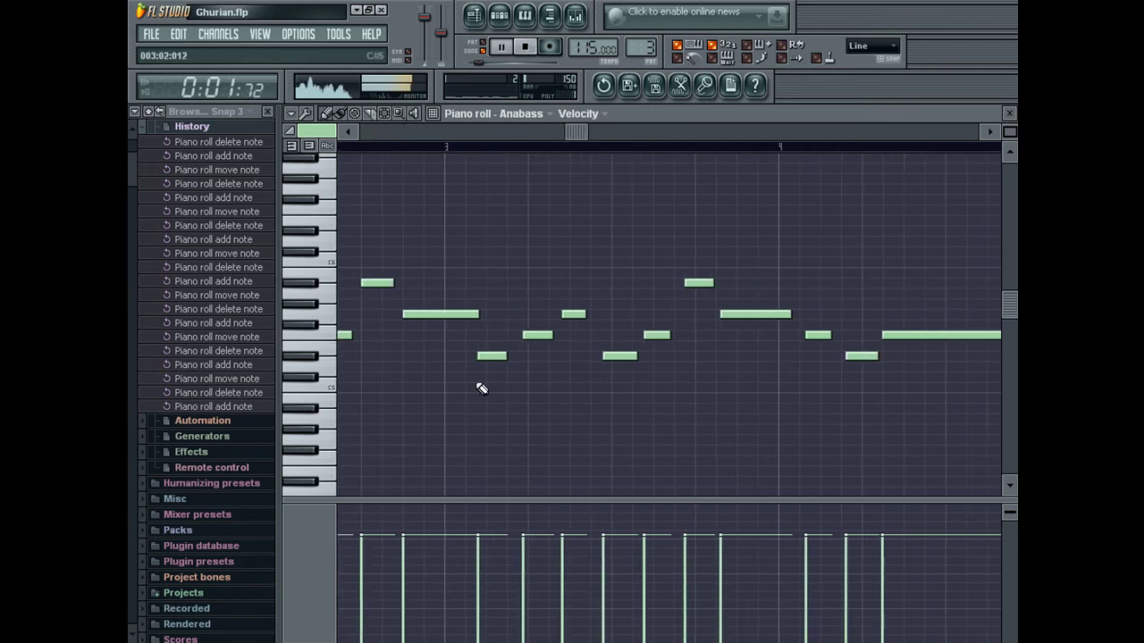
# Align the Anabass notes in the first half of bar 3 with the grid
pyautogui.click(480, 356)
pyautogui.rightClick(482, 358)
pyautogui.click(485, 357)
pyautogui.click(530, 337)
pyautogui.rightClick(529, 337)
pyautogui.click(530, 337)
pyautogui.click(570, 314)
pyautogui.rightClick(570, 316)
pyautogui.click(570, 315)
# Snap the Anabass notes in the second half of bar 3 to the grid
pyautogui.rightClick(610, 356)
pyautogui.click(612, 356)
pyautogui.rightClick(656, 335)
pyautogui.click(661, 335)
pyautogui.rightClick(695, 284)
pyautogui.click(704, 283)
pyautogui.rightClick(727, 313)
pyautogui.click(743, 314)
# Align the remaining three Anabass notes, in bar 4, with the grid
pyautogui.rightClick(815, 337)
pyautogui.click(827, 336)
pyautogui.rightClick(854, 357)
pyautogui.click(868, 356)
pyautogui.rightClick(892, 336)
pyautogui.click(903, 337)
pyautogui.moveTo(584, 133); pyautogui.dragTo(697, 143)
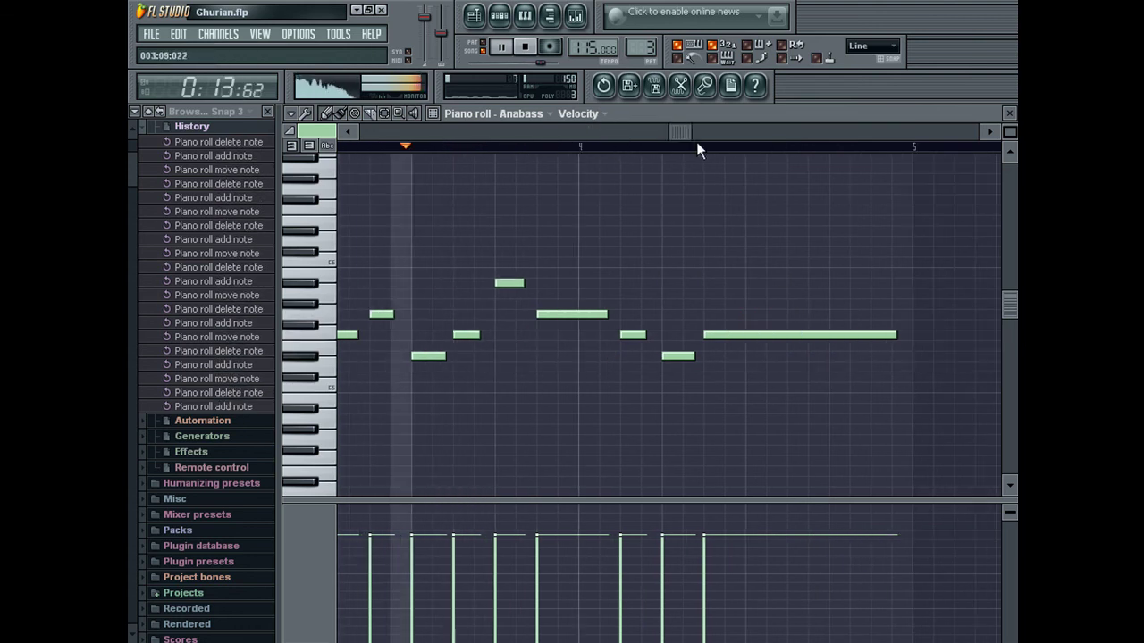
pyautogui.hscroll(4, 697, 150)
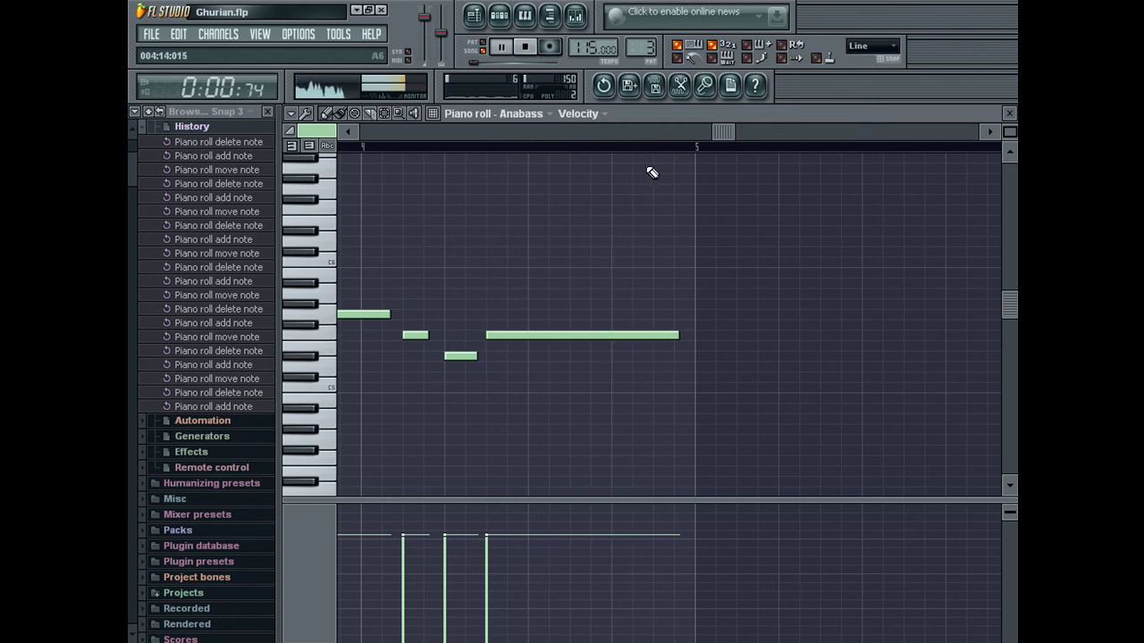
# Select the playlist time range around bars 8 and 9 and delete the surplus clip past bar 9 on the first track
pyautogui.click(473, 15)
pyautogui.click(492, 149)
pyautogui.moveTo(481, 149); pyautogui.dragTo(523, 156)
pyautogui.rightClick(524, 171)
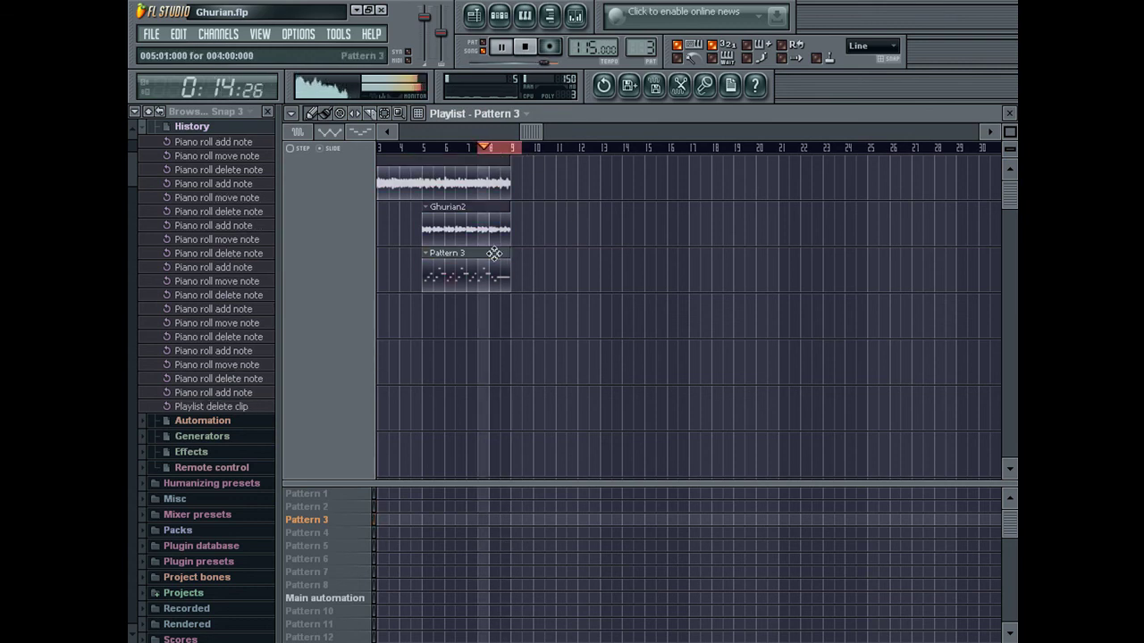
# In the Anabass piano roll, shorten the final note of bar 4 and add two F5 notes and a G5 note after it
pyautogui.doubleClick(501, 254)
pyautogui.click(707, 133)
pyautogui.press('space')
pyautogui.moveTo(726, 336); pyautogui.dragTo(591, 334)
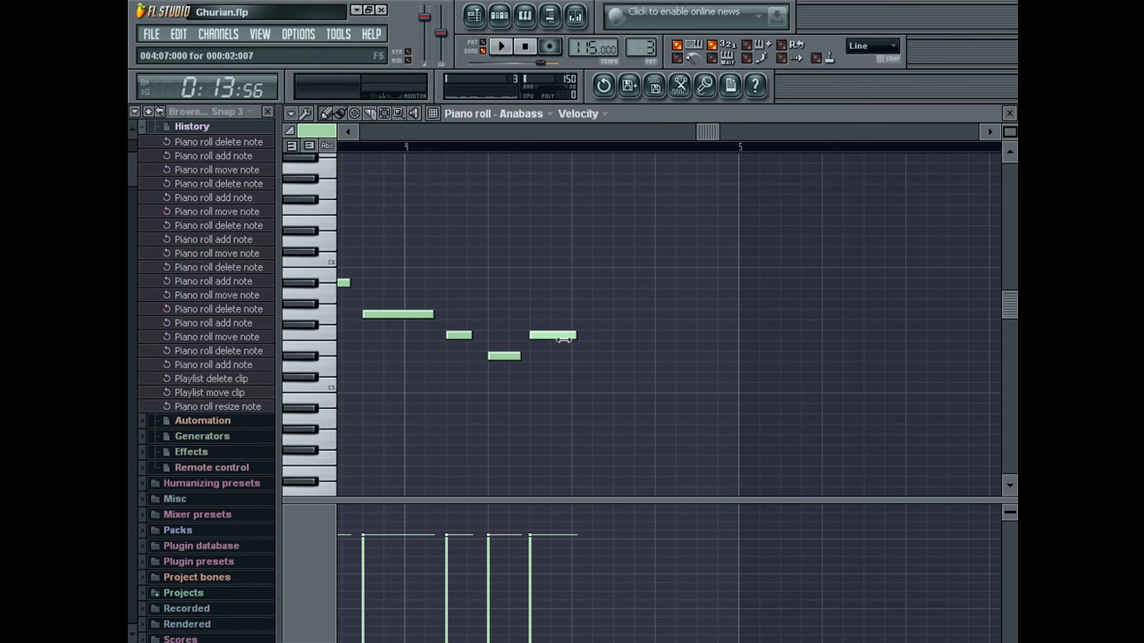
pyautogui.click(459, 337)
pyautogui.click(626, 335)
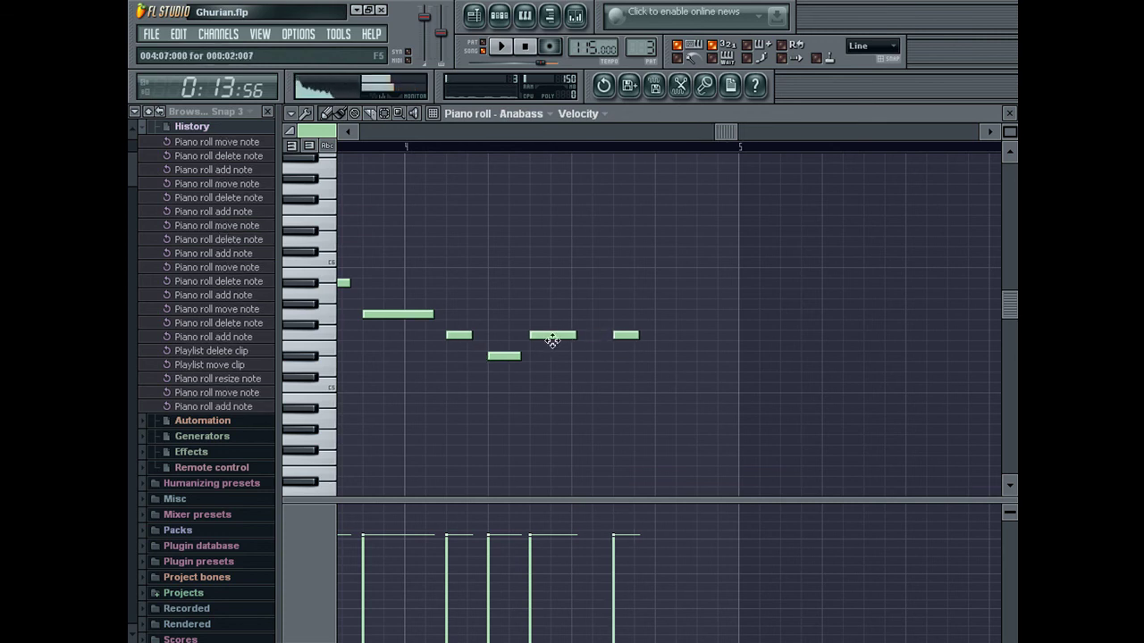
pyautogui.click(661, 334)
pyautogui.click(699, 313)
# Play the melody and replace the last note of bar 4 with a shorter one matching the D#5 note's length
pyautogui.press('space')
pyautogui.click(502, 356)
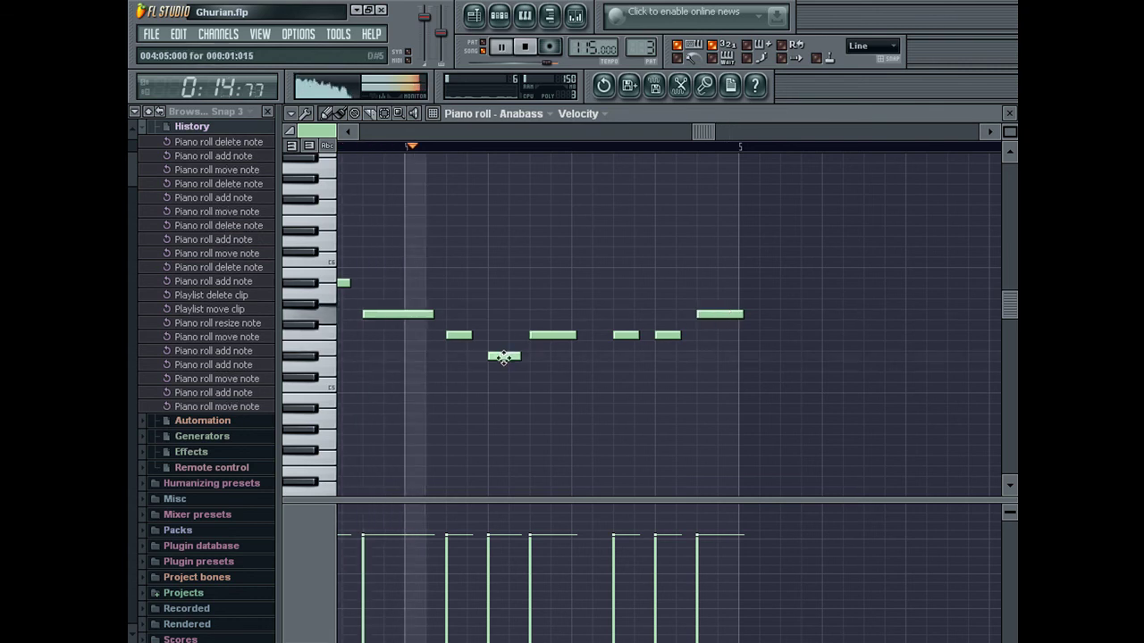
pyautogui.rightClick(729, 315)
pyautogui.click(699, 315)
pyautogui.rightClick(676, 271)
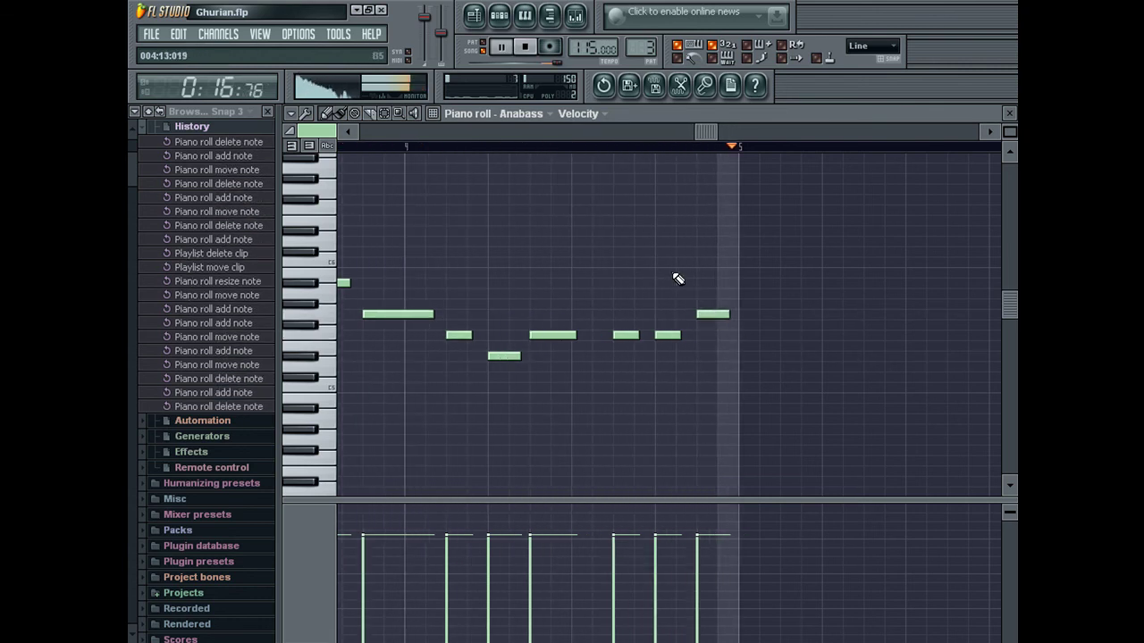
# Add a C5 note at the start of bar 6 and lower its velocity to 0%
pyautogui.moveTo(1010, 133); pyautogui.dragTo(996, 133)
pyautogui.click(584, 388)
pyautogui.click(584, 590)
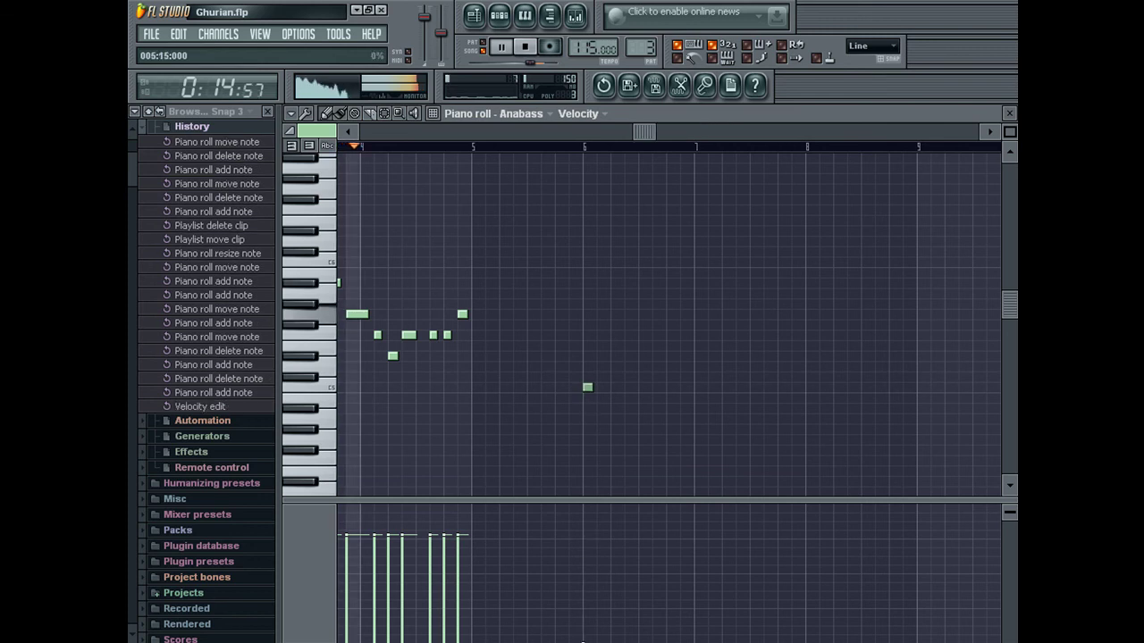
# Rename the Sampler #6 channel as Anabass and paste the Anabass melody into it
pyautogui.press('Escape')
pyautogui.rightClick(377, 309)
pyautogui.click(400, 329)
pyautogui.hotkey('ctrl', 'c')
pyautogui.press('Return')
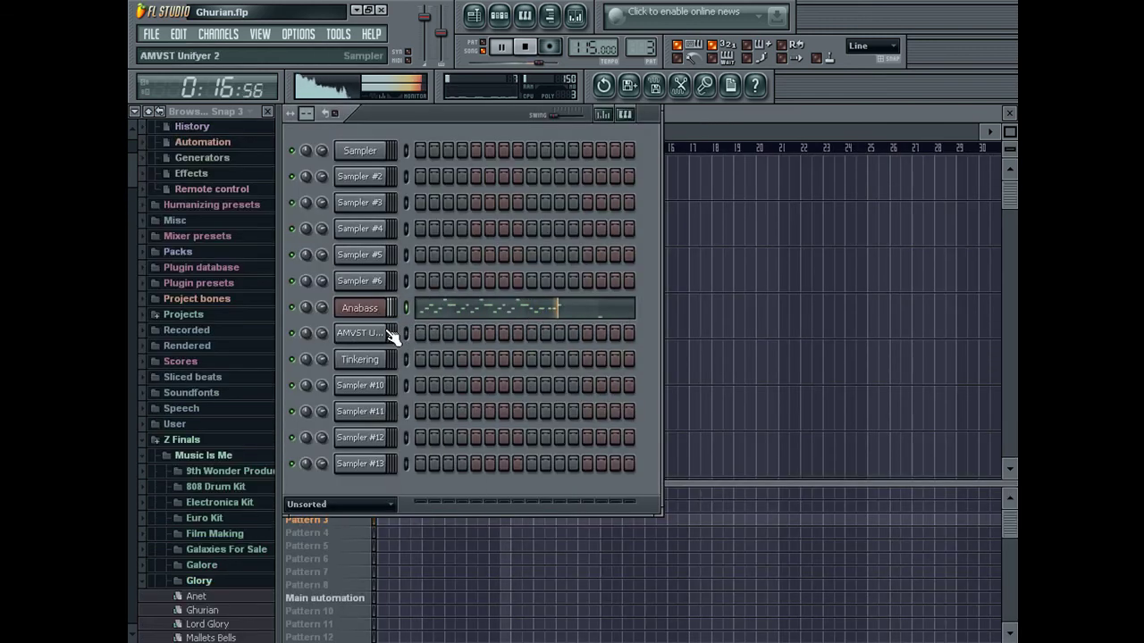
pyautogui.rightClick(366, 280)
pyautogui.click(411, 301)
pyautogui.hotkey('ctrl', 'v')
pyautogui.press('Return')
pyautogui.hotkey('ctrl', 'v')
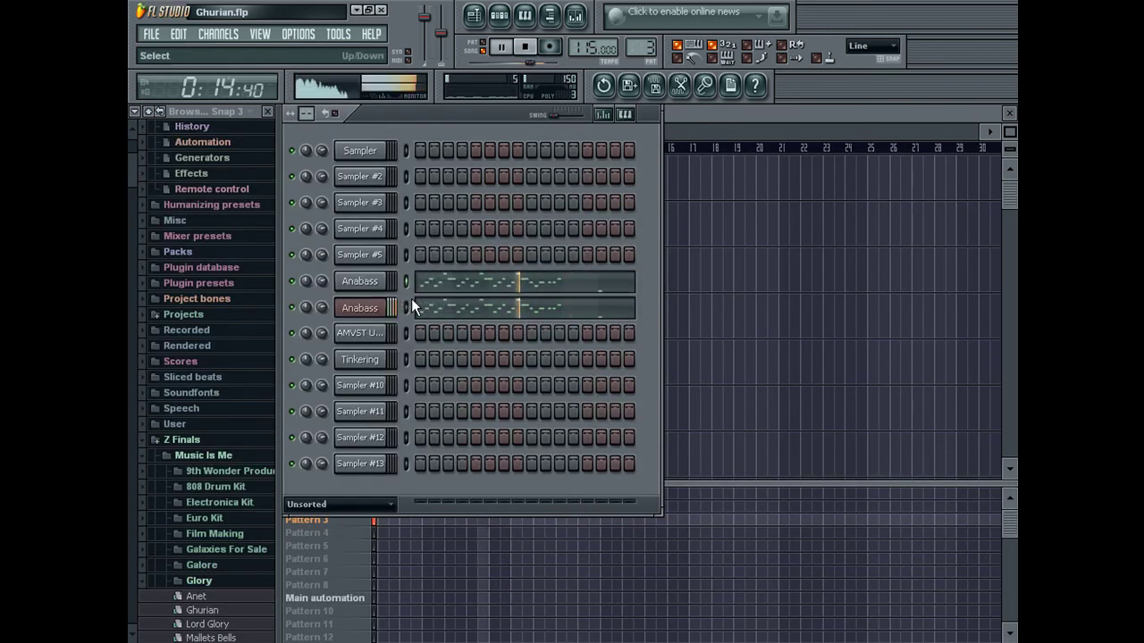
# Stop playback and disable the Fruity Limiter on the Master mixer track
pyautogui.click(575, 16)
pyautogui.press('space')
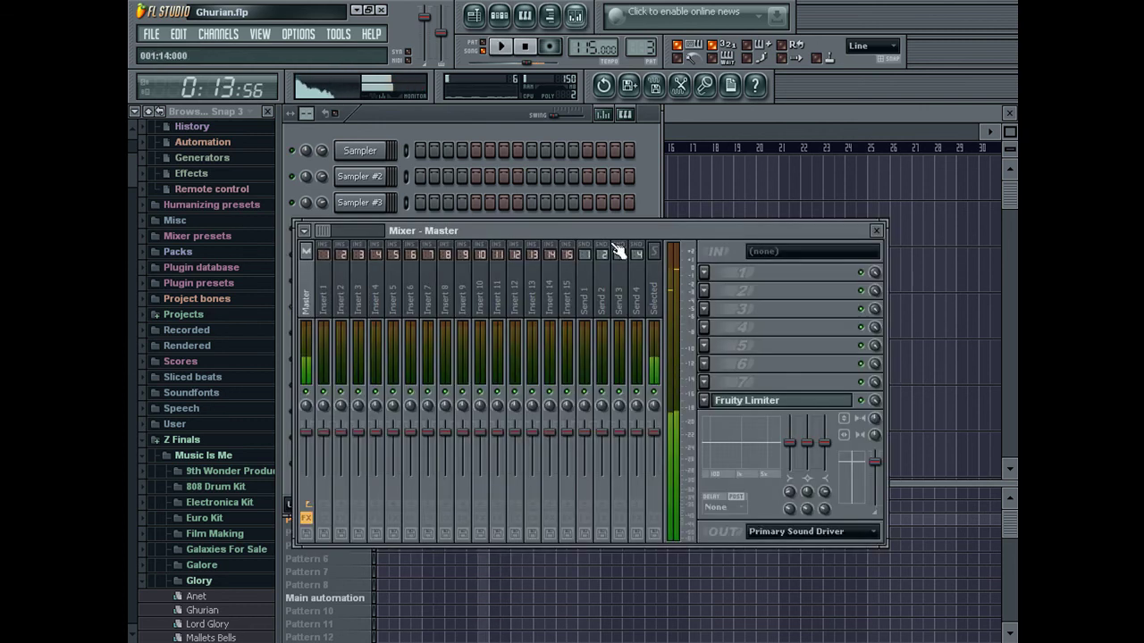
pyautogui.click(852, 398)
pyautogui.press('Escape')
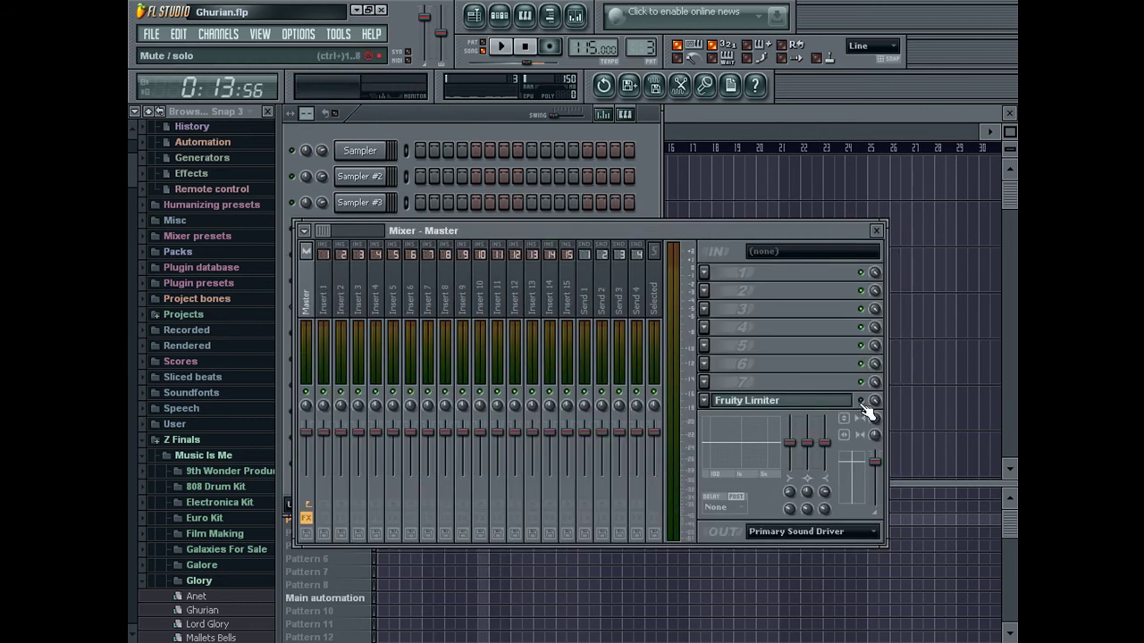
# Render the soloed Anabass pattern to the WAV file Ghurian3.wav in pattern mode
pyautogui.click(485, 134)
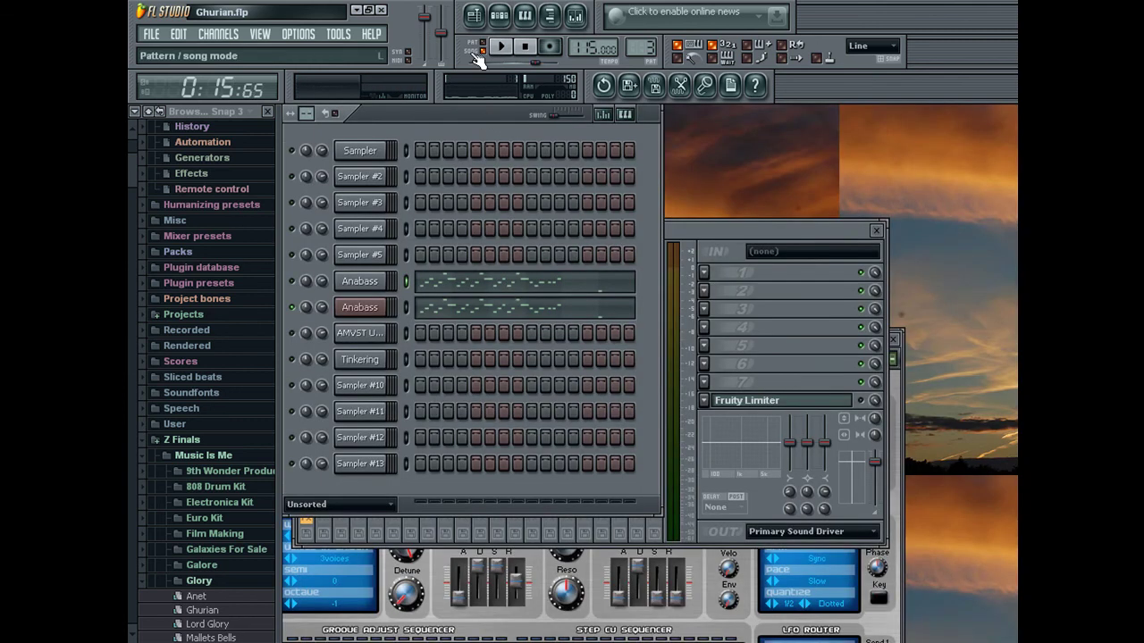
pyautogui.hotkey('ctrl', 'r')
pyautogui.press('End')
pyautogui.write('3')
pyautogui.press('Return')
pyautogui.click(582, 481)
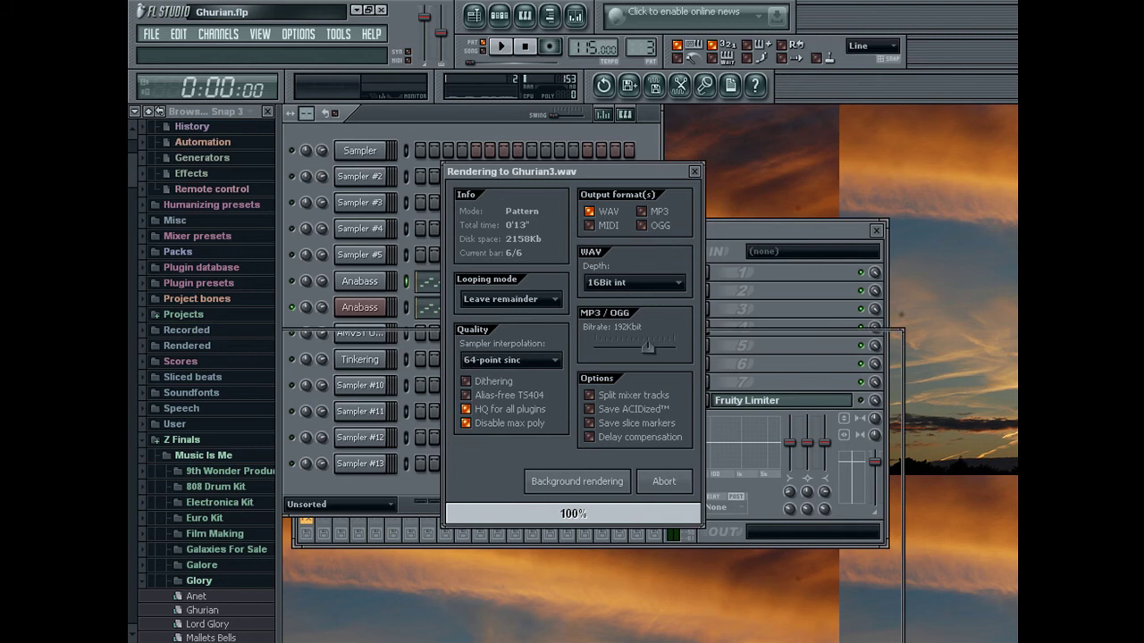
# Refresh the sample browser and place the Ghurian3 clip at bar 5 in the playlist
pyautogui.click(162, 111)
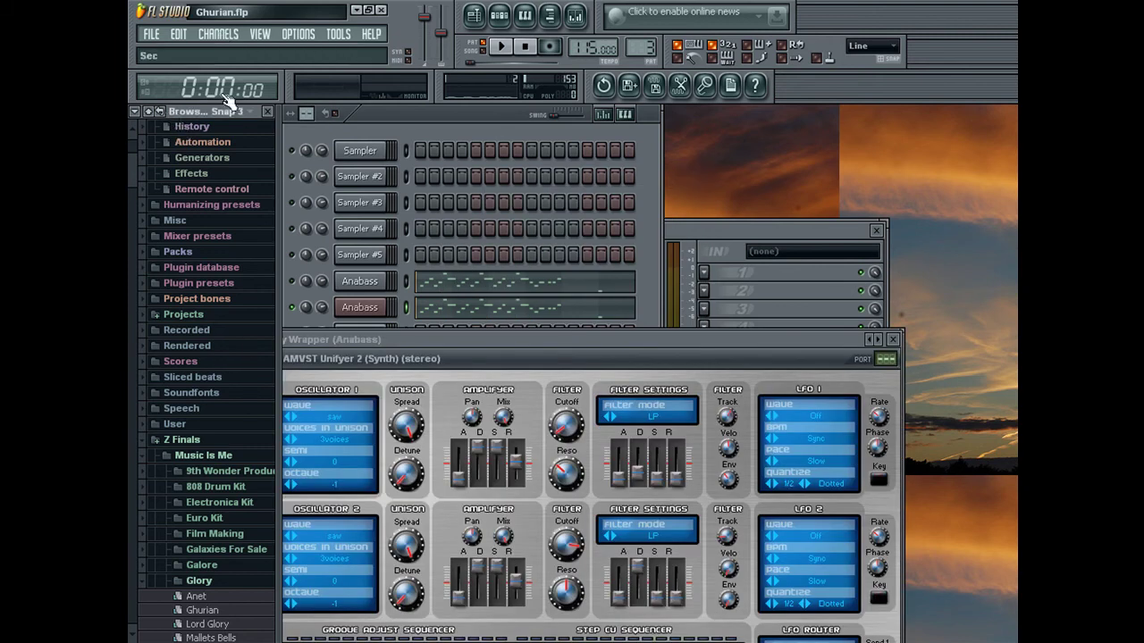
pyautogui.click(475, 16)
pyautogui.click(132, 218)
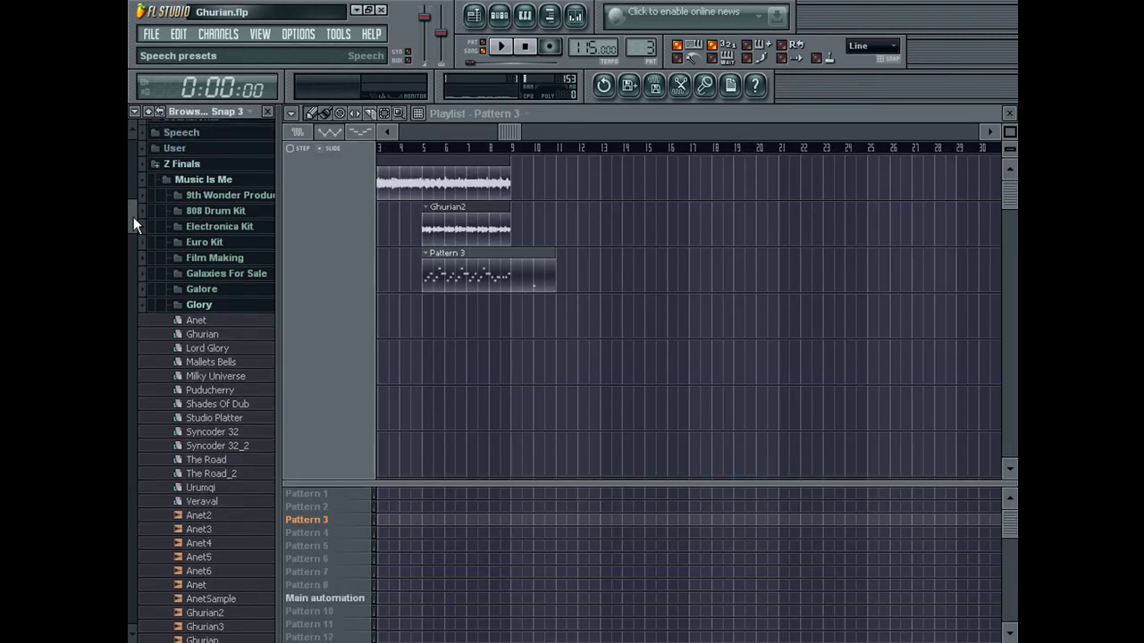
pyautogui.scroll(-10, 171, 299)
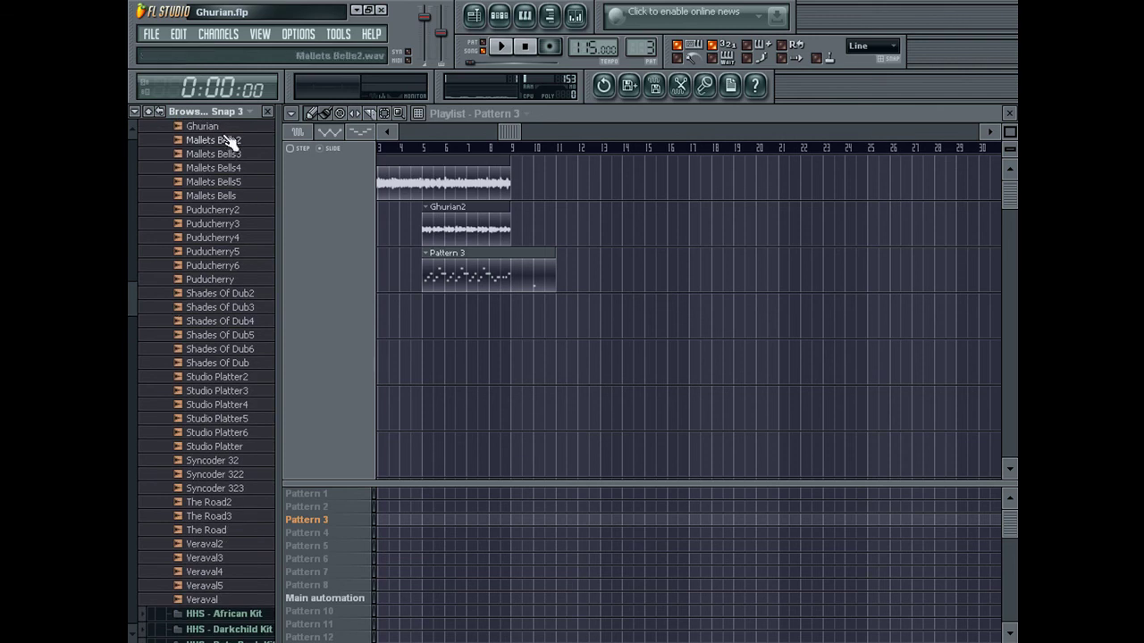
pyautogui.scroll(1, 193, 228)
pyautogui.moveTo(205, 195); pyautogui.dragTo(429, 295)
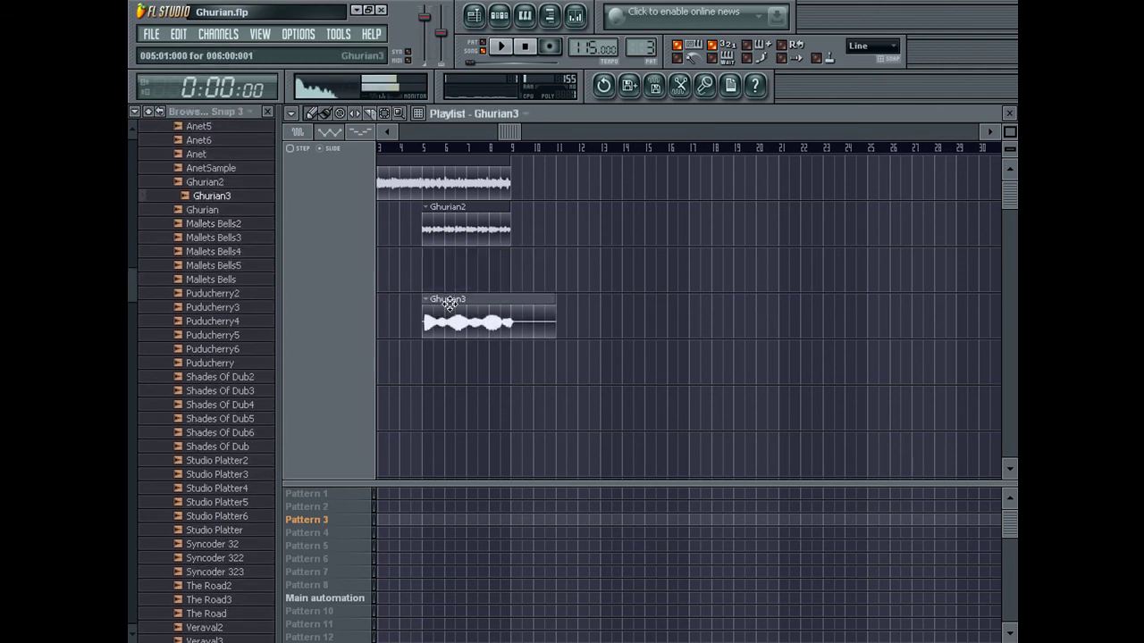
# Cut the Ghurian3 clip off at bar 9, delete the remainder and keep the clip on the third track
pyautogui.moveTo(516, 306); pyautogui.dragTo(517, 305)
pyautogui.click(313, 114)
pyautogui.rightClick(527, 251)
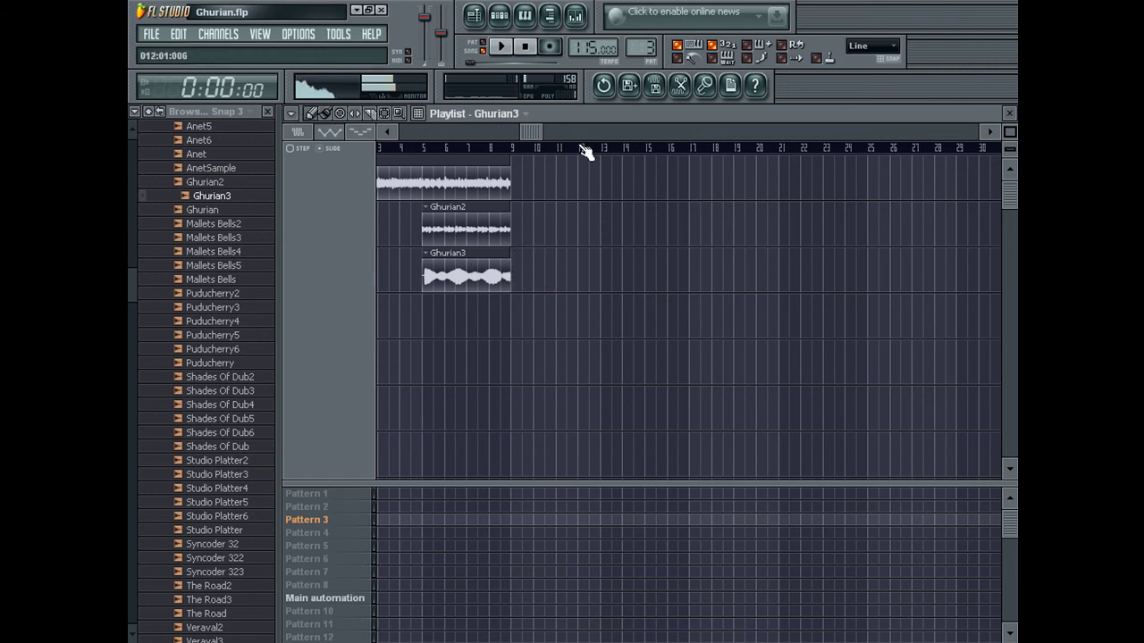
# Show all channels, re-enable the Master track's Fruity Limiter and move the mixer window aside
pyautogui.press('F5')
pyautogui.click(334, 244)
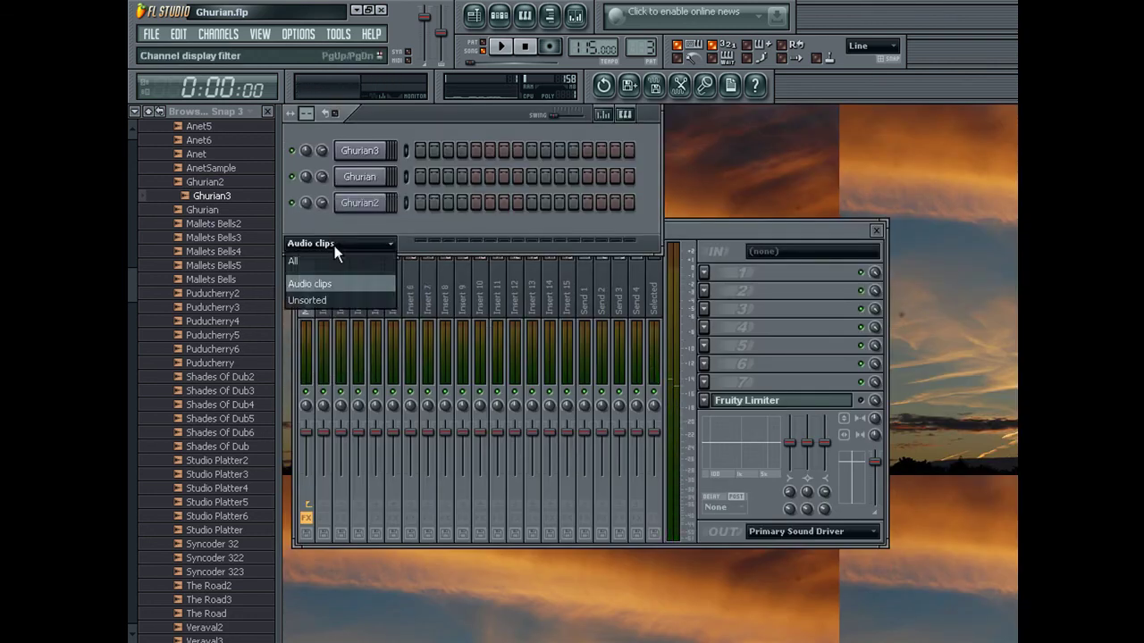
pyautogui.click(335, 259)
pyautogui.click(860, 409)
pyautogui.moveTo(480, 224); pyautogui.dragTo(619, 305)
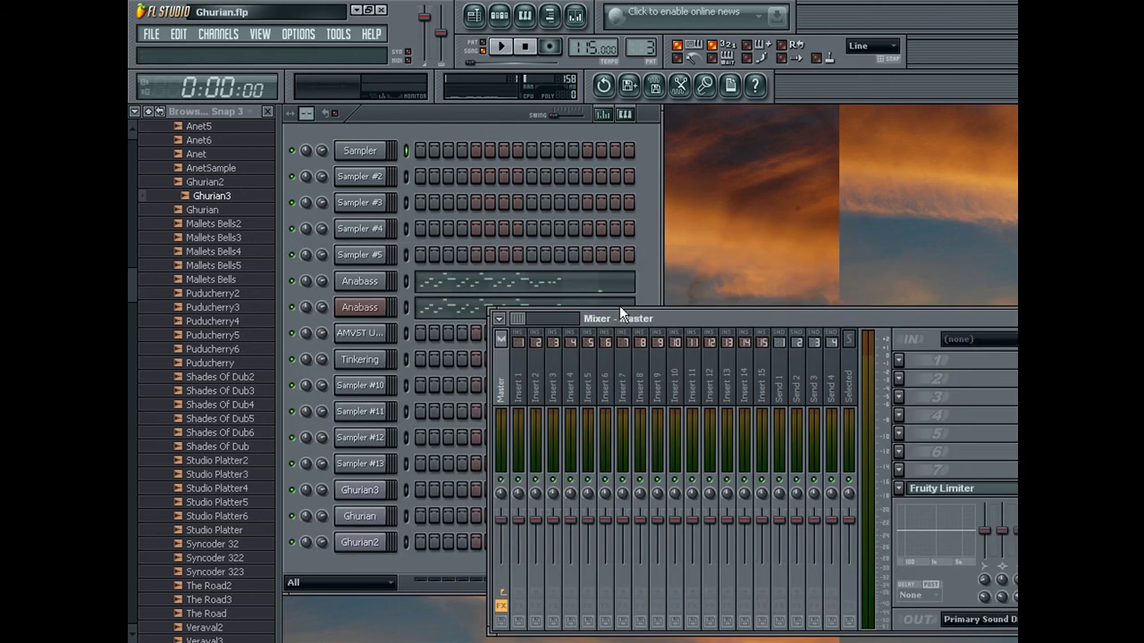
# Cut the notes from the original Anabass channel and start song playback from the beginning
pyautogui.click(362, 317)
pyautogui.hotkey('ctrl', 'x')
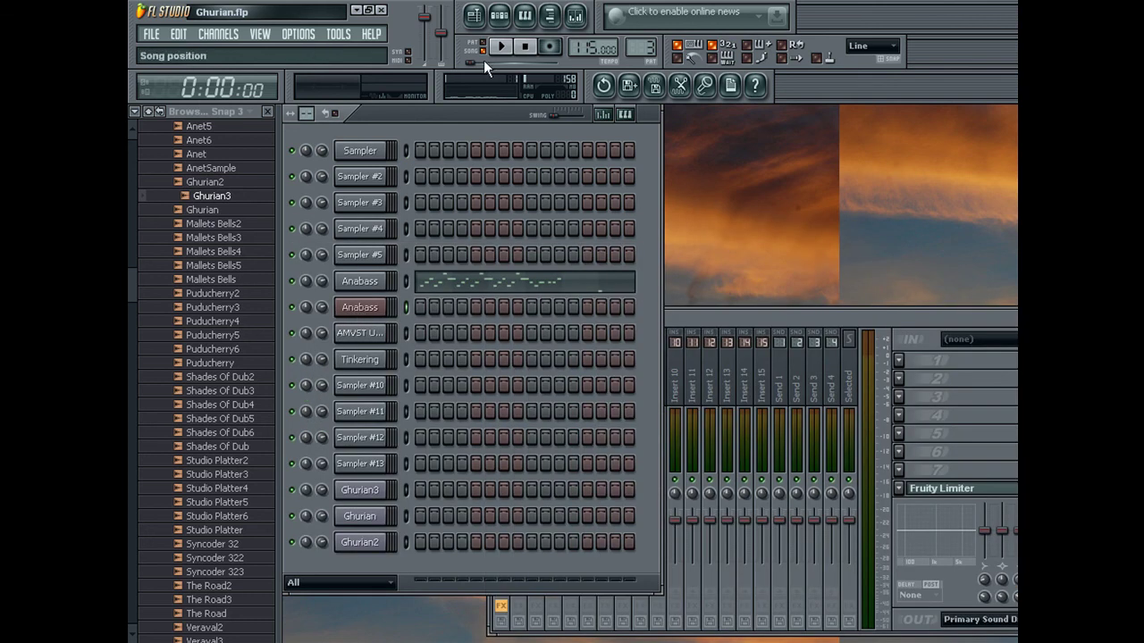
pyautogui.click(474, 16)
pyautogui.press('space')
pyautogui.press('space')
pyautogui.moveTo(534, 132); pyautogui.dragTo(871, 136)
pyautogui.moveTo(1012, 134); pyautogui.dragTo(1008, 118)
pyautogui.press('F5')
pyautogui.press('space')
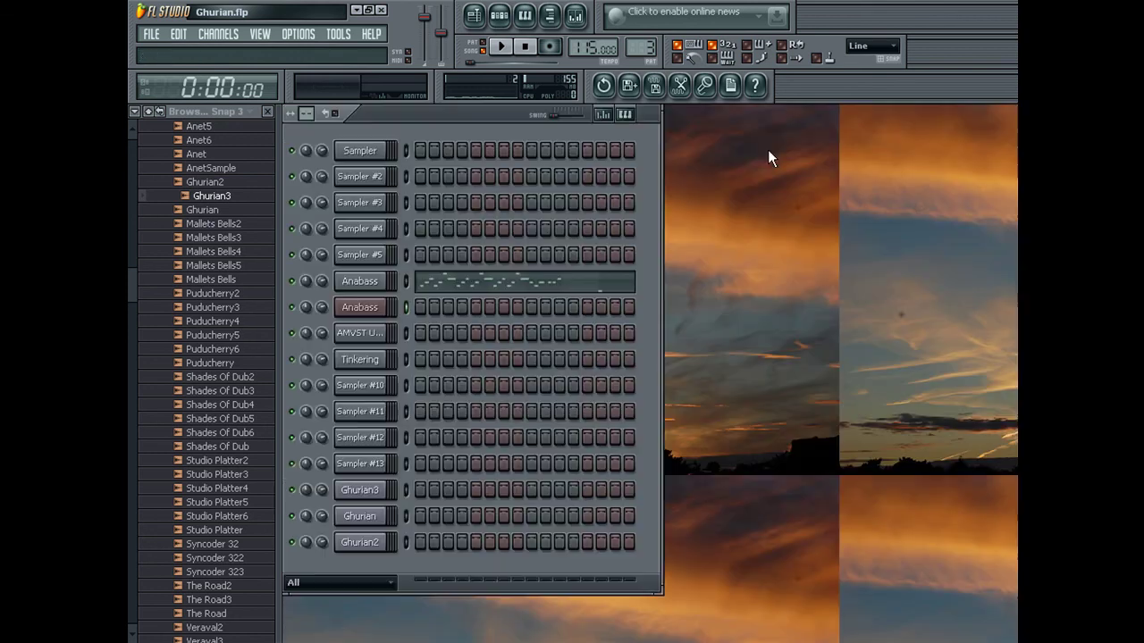
# Open the cleared Anabass channel's synth and audition its presets during playback, ending on CV Speeder
pyautogui.click(357, 305)
pyautogui.click(360, 306)
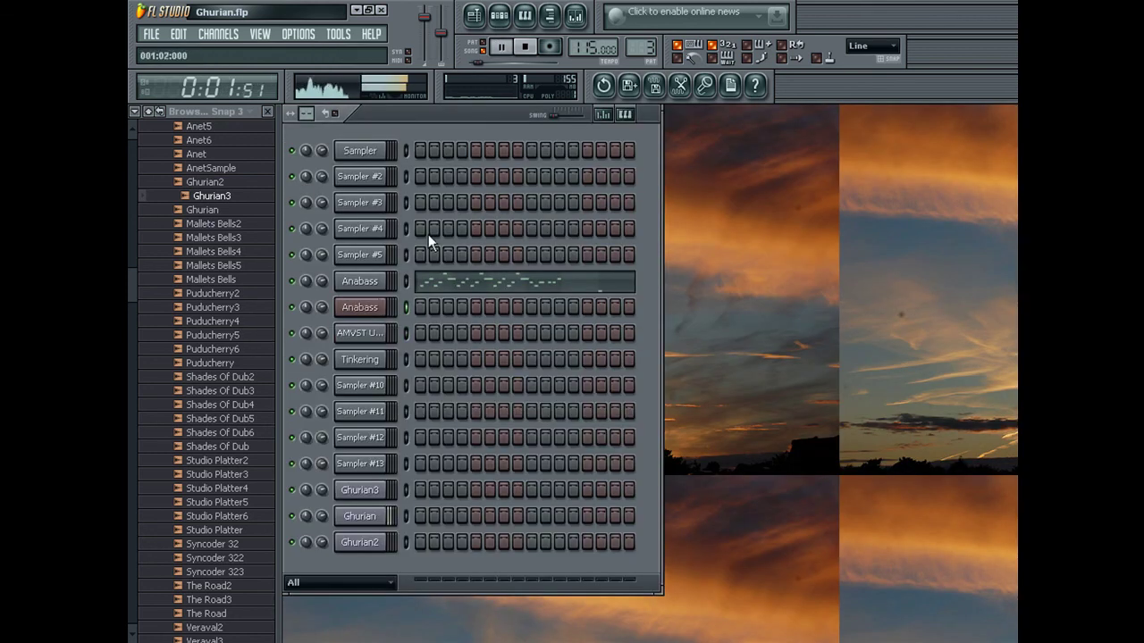
pyautogui.click(377, 312)
pyautogui.click(880, 340)
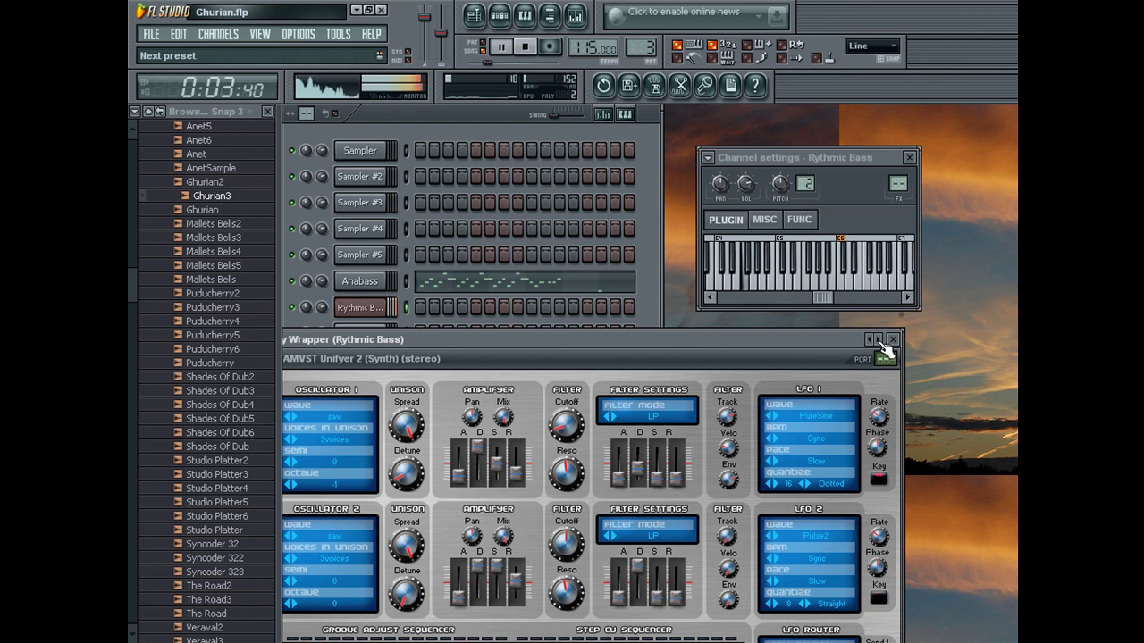
pyautogui.click(880, 342)
pyautogui.click(880, 343)
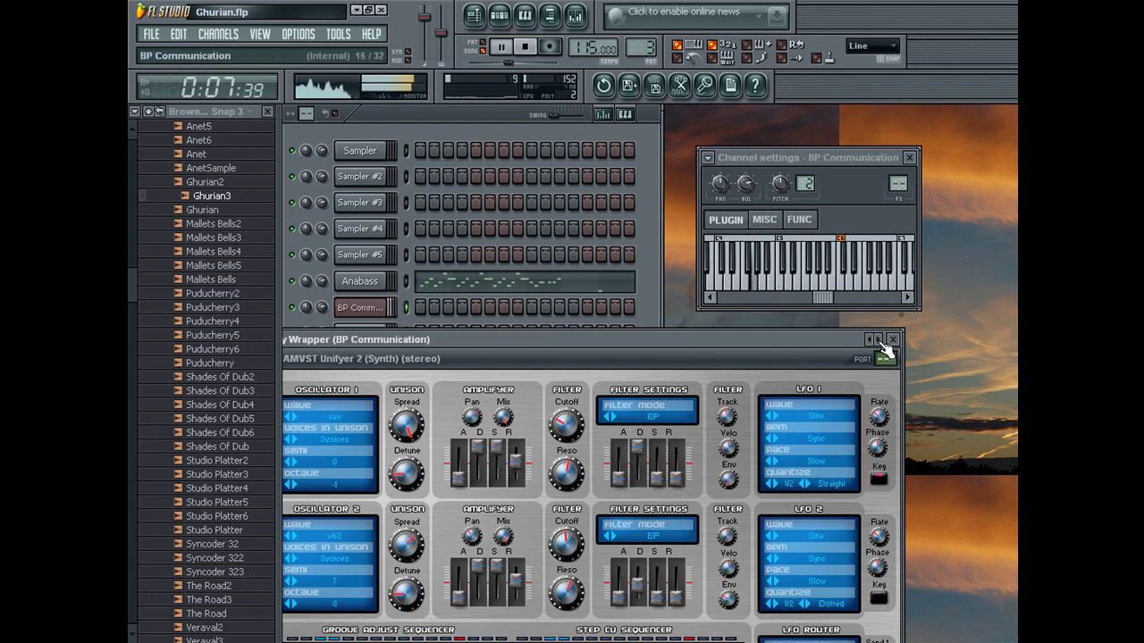
pyautogui.click(880, 342)
pyautogui.click(880, 342)
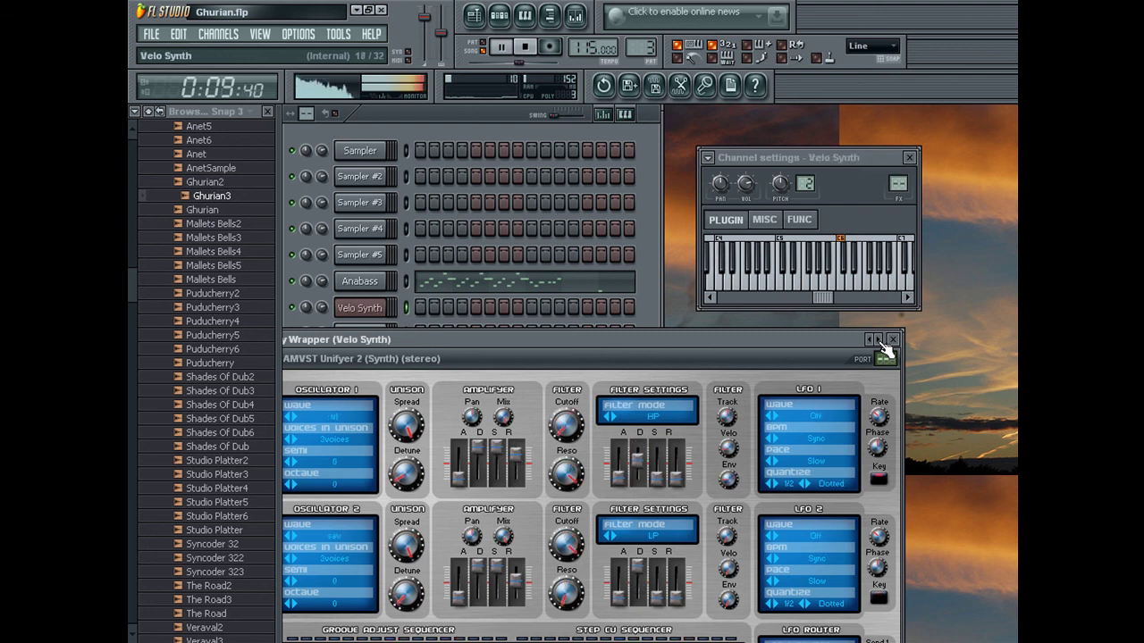
pyautogui.click(880, 342)
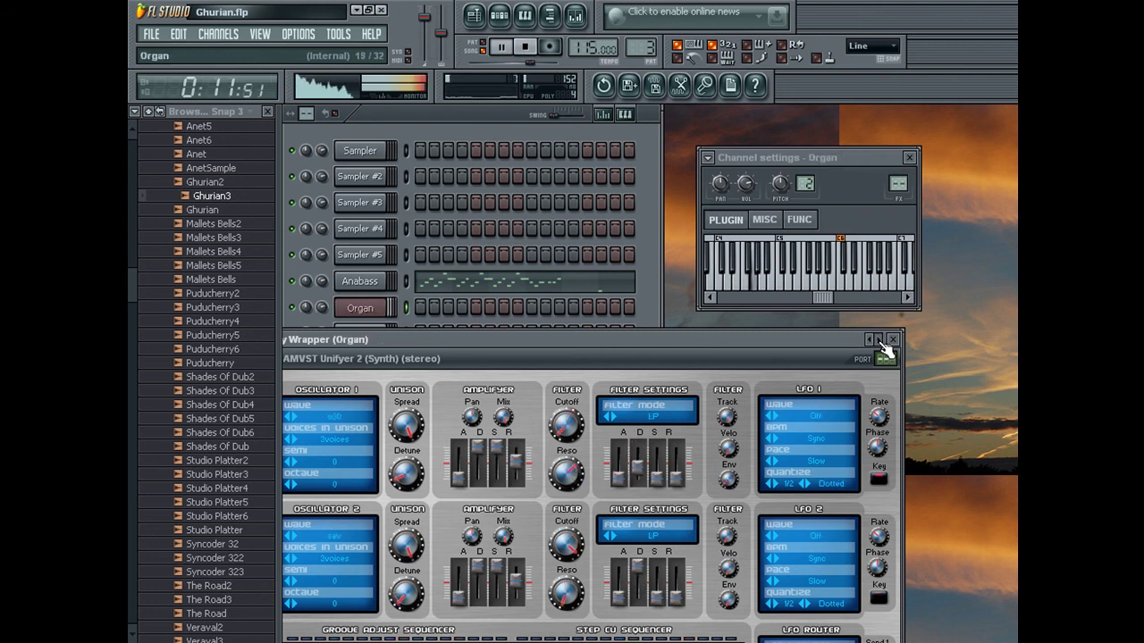
pyautogui.click(880, 342)
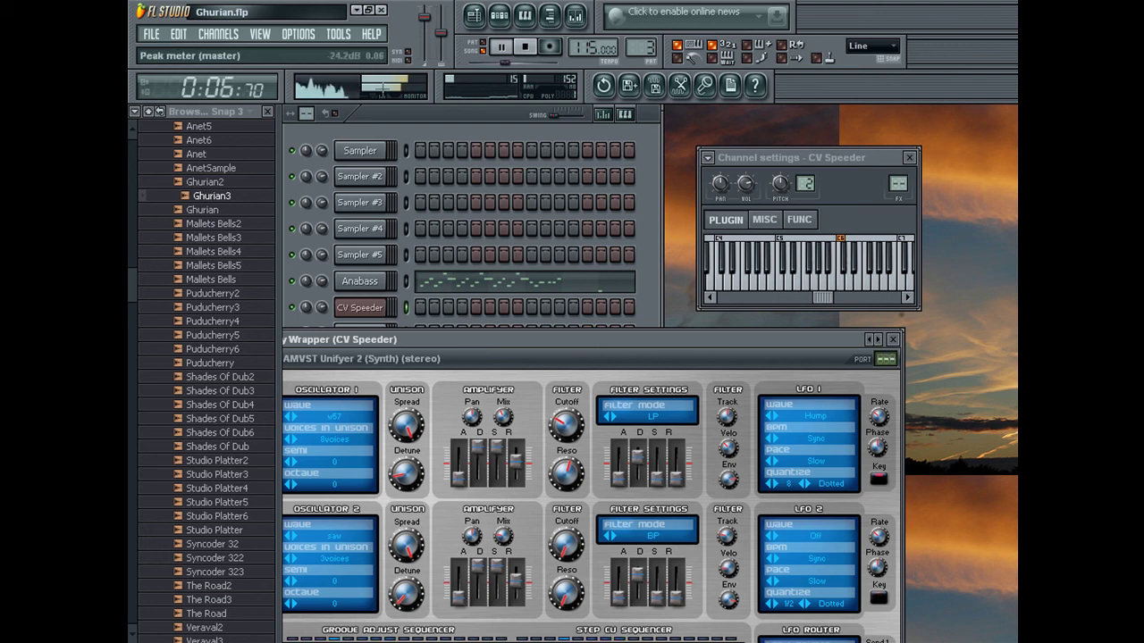
# Select pattern 4, stop playback and turn recording on
pyautogui.moveTo(642, 48); pyautogui.dragTo(641, 39)
pyautogui.press('space')
pyautogui.click(550, 49)
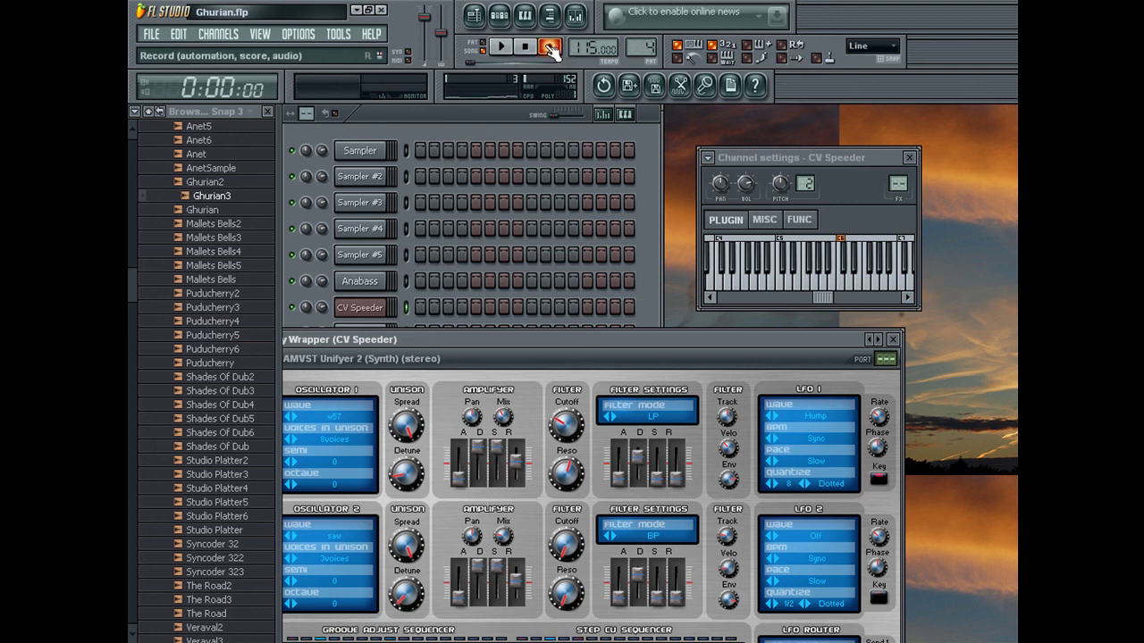